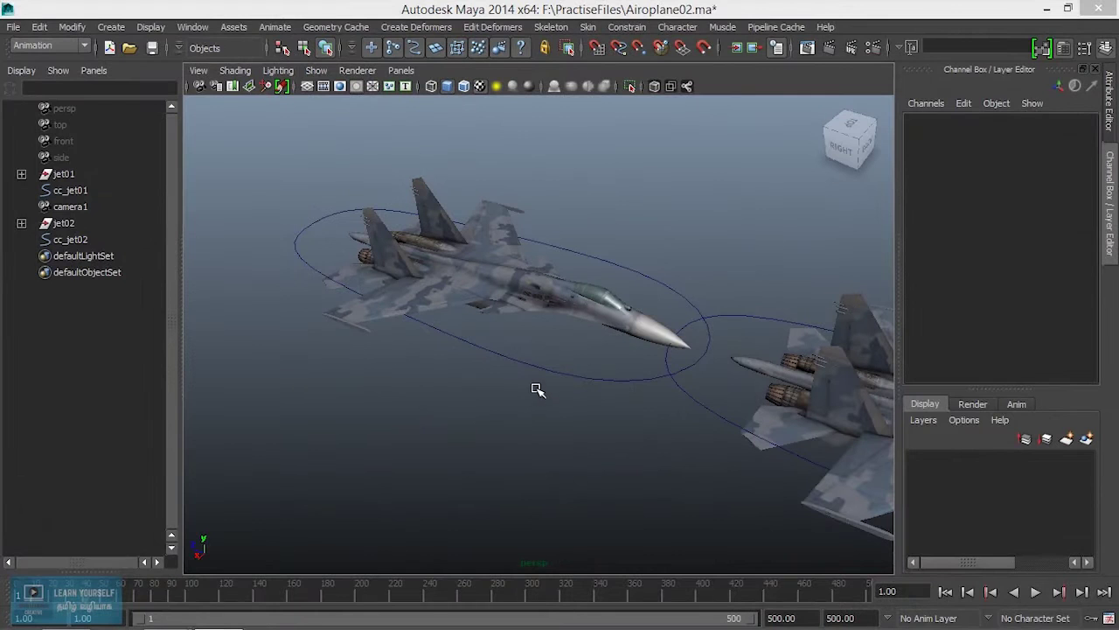
# Orbit to a side view of the jets, select cc_jet01 and preview the animation
pyautogui.moveTo(581, 421)
pyautogui.keyDown('alt'); pyautogui.mouseDown()
pyautogui.moveTo(412, 365)
pyautogui.moveTo(498, 362)
pyautogui.mouseUp(); pyautogui.keyUp('alt')
pyautogui.moveTo(498, 362)
pyautogui.keyDown('alt'); pyautogui.mouseDown(button='middle')
pyautogui.moveTo(428, 377)
pyautogui.moveTo(622, 372)
pyautogui.mouseUp(button='middle'); pyautogui.keyUp('alt')
pyautogui.moveTo(622, 372)
pyautogui.keyDown('alt'); pyautogui.mouseDown()
pyautogui.moveTo(568, 358)
pyautogui.moveTo(569, 412)
pyautogui.mouseUp(); pyautogui.keyUp('alt')
pyautogui.hotkey('alt', 'v')
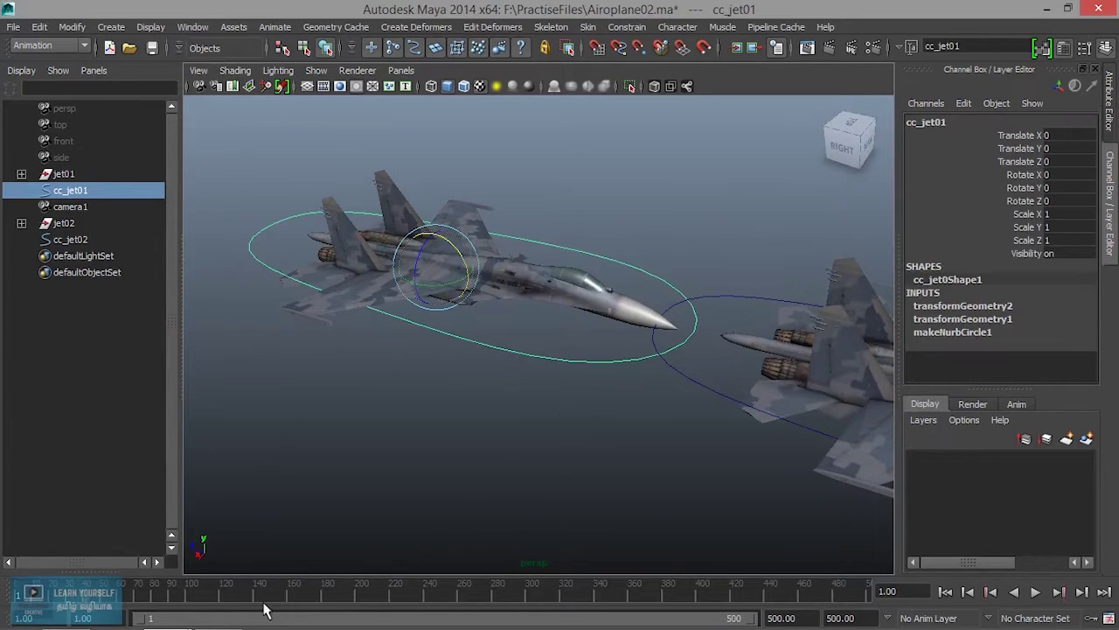
pyautogui.click(230, 598)
pyautogui.write('100')
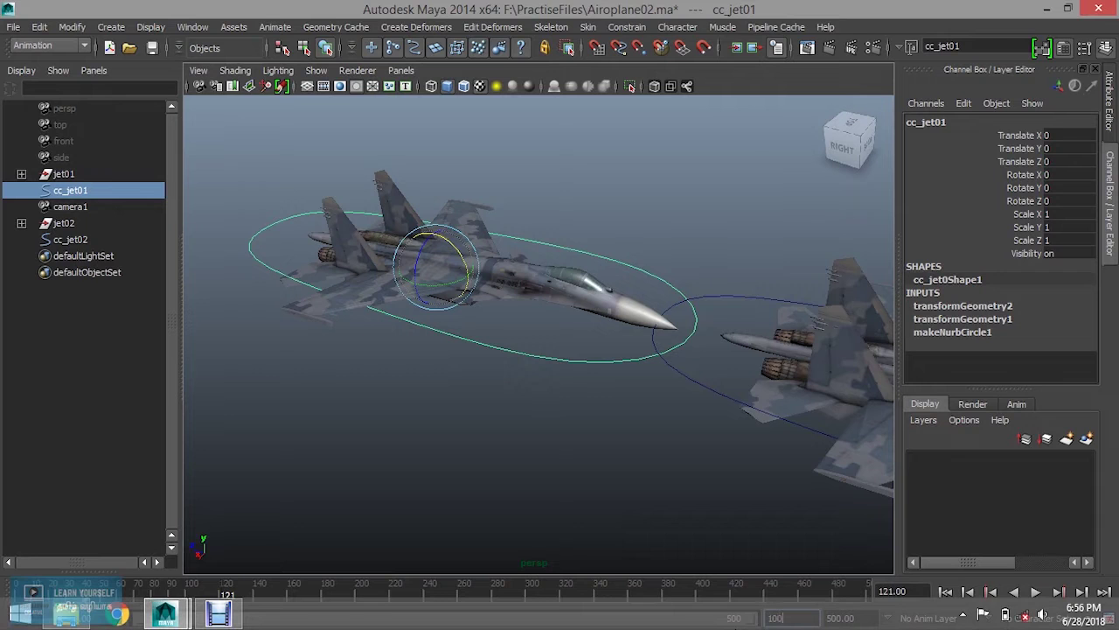
# End the time range at frame 100, reselect cc_jet01 and replay from frame 1
pyautogui.press('Return')
pyautogui.click(700, 479)
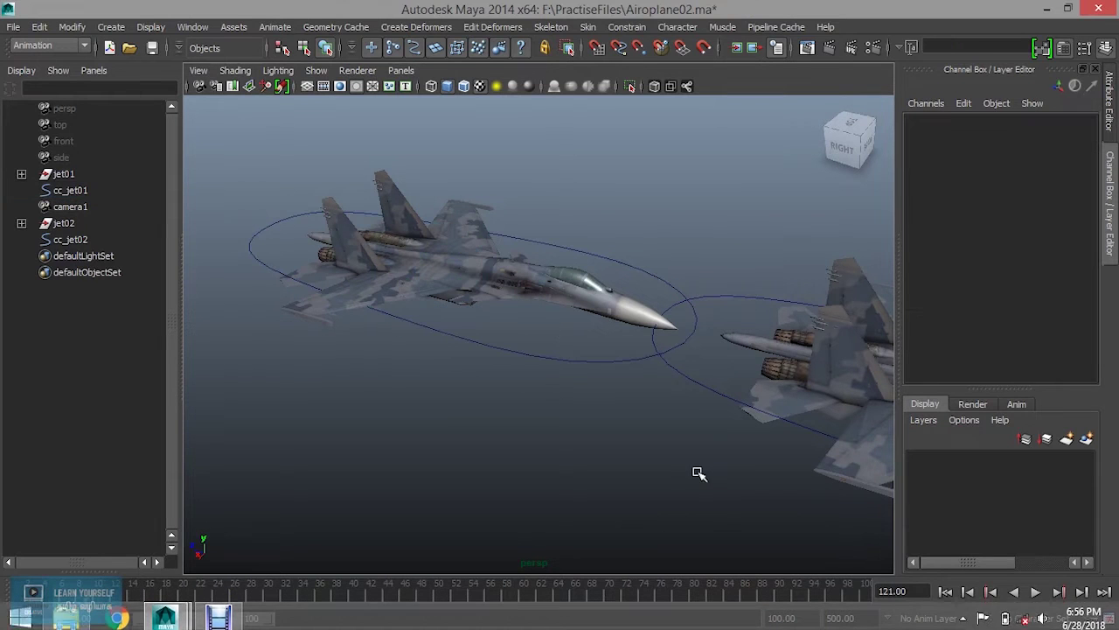
pyautogui.keyDown('alt'); pyautogui.moveTo(563, 414); pyautogui.dragTo(598, 437, button='middle'); pyautogui.keyUp('alt')
pyautogui.keyDown('alt'); pyautogui.moveTo(598, 437); pyautogui.dragTo(494, 393); pyautogui.keyUp('alt')
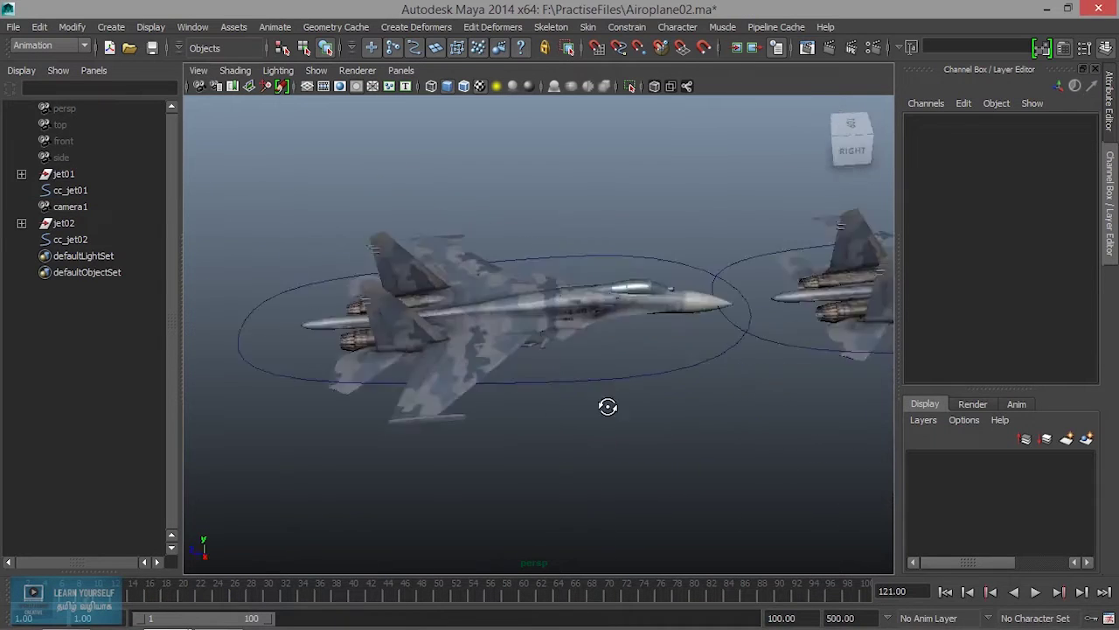
pyautogui.moveTo(580, 352); pyautogui.dragTo(591, 429)
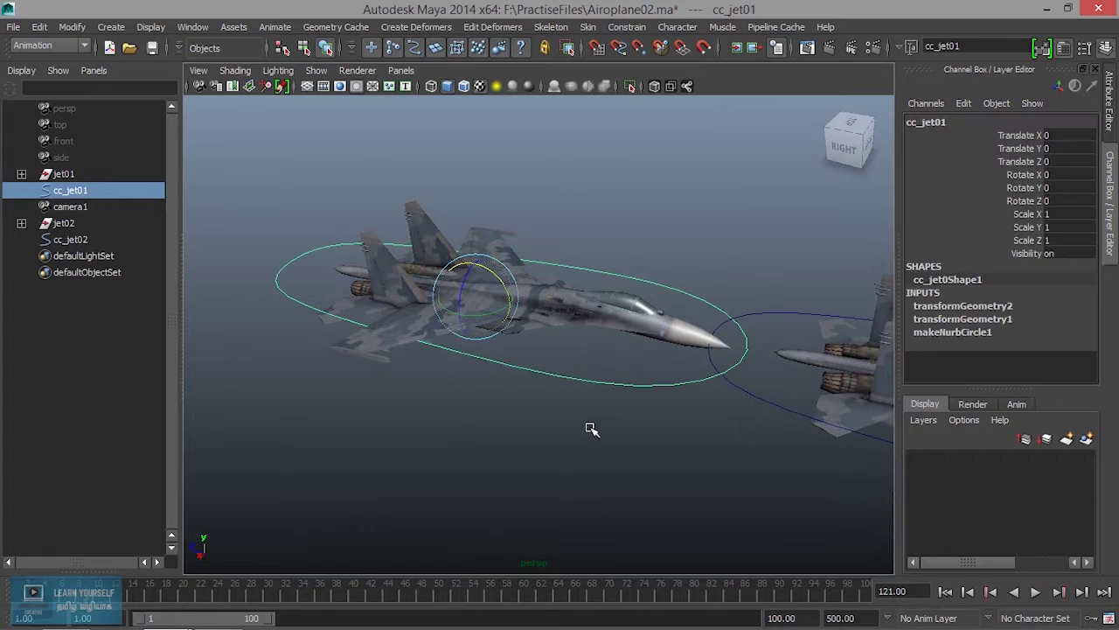
pyautogui.hotkey('alt', 'v')
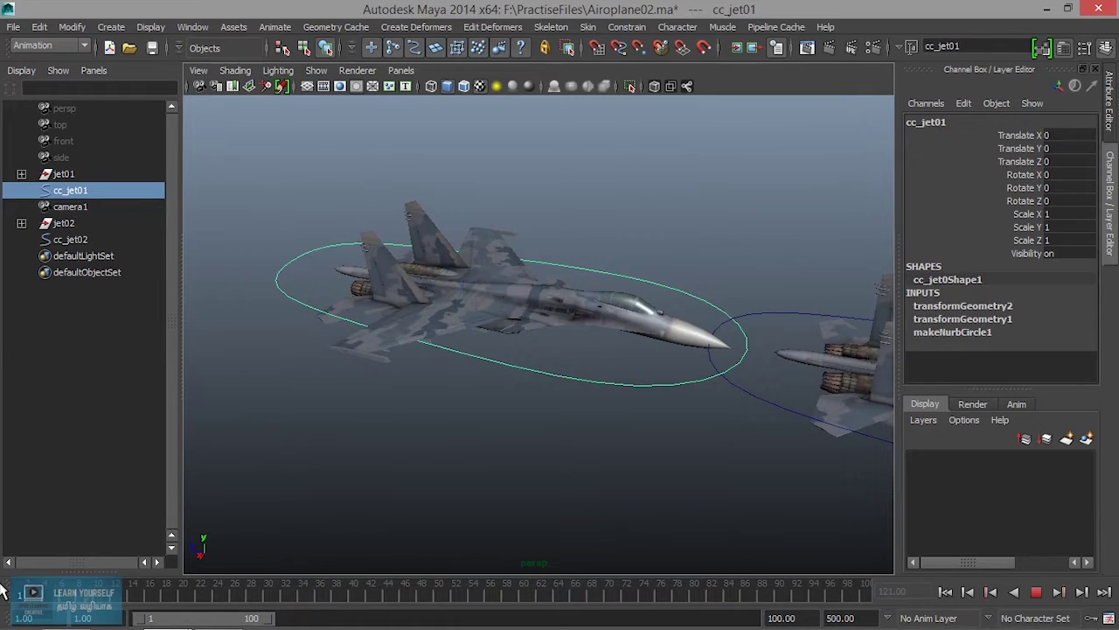
pyautogui.hotkey('alt', 'v')
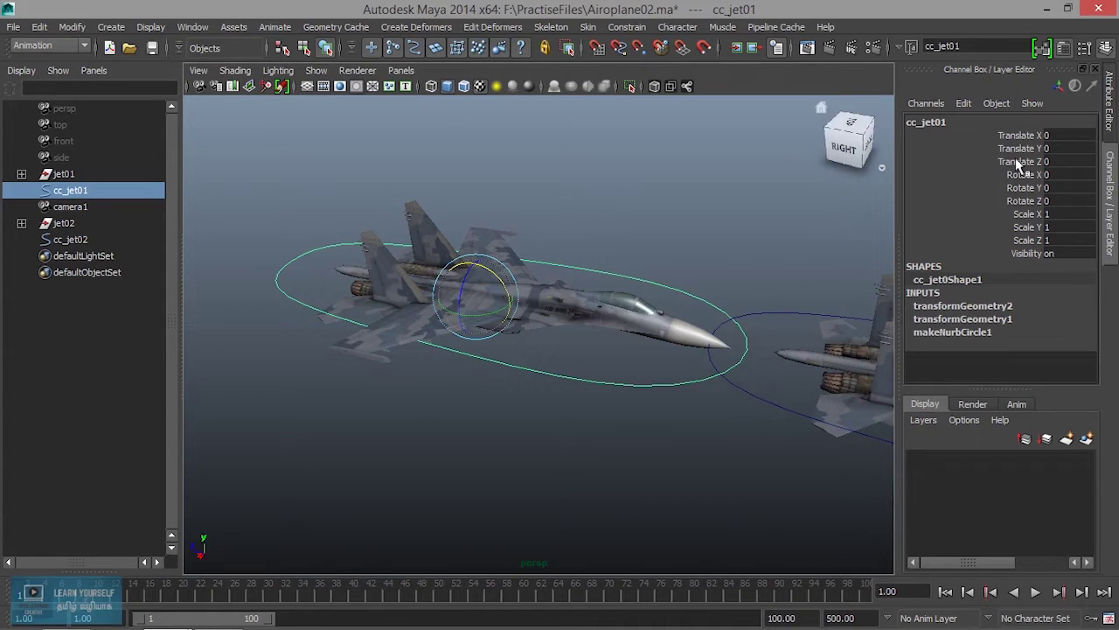
# Key cc_jet01's translate and rotate channels, then play through to frame 16
pyautogui.hotkey('shift', 'w')
pyautogui.hotkey('shift', 'e')
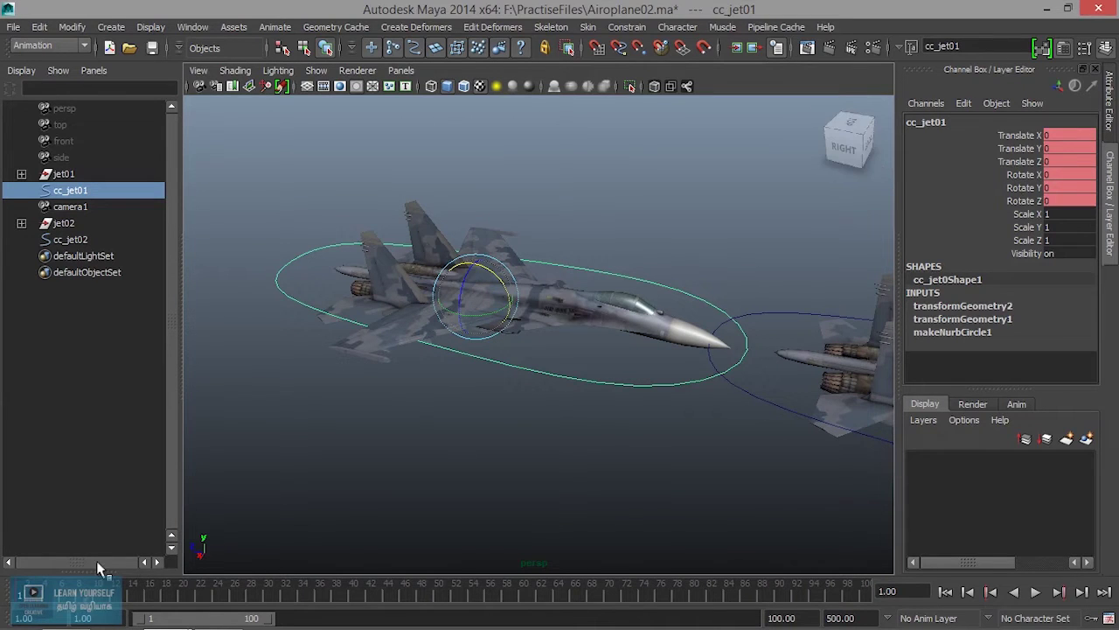
pyautogui.hotkey('alt', 'v')
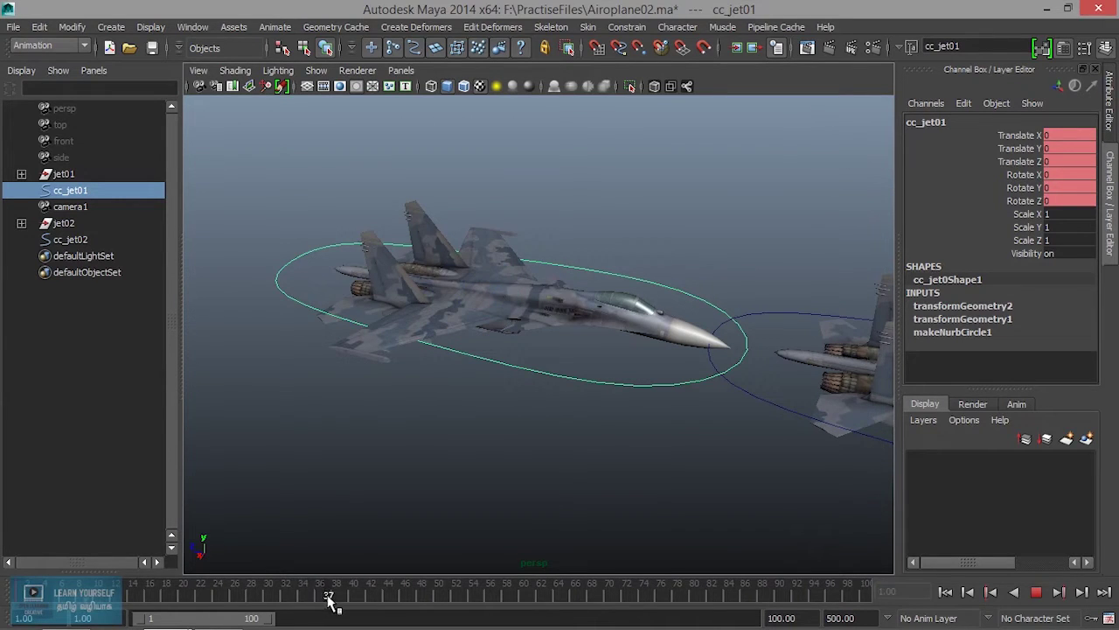
pyautogui.moveTo(329, 596); pyautogui.dragTo(268, 595)
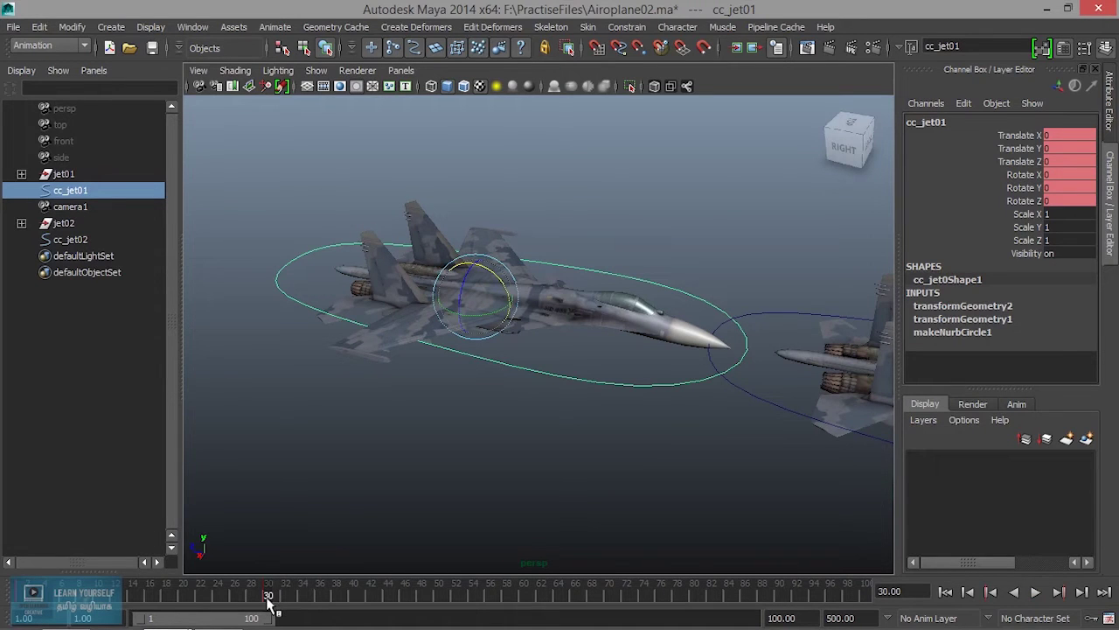
pyautogui.hotkey('alt', 'v')
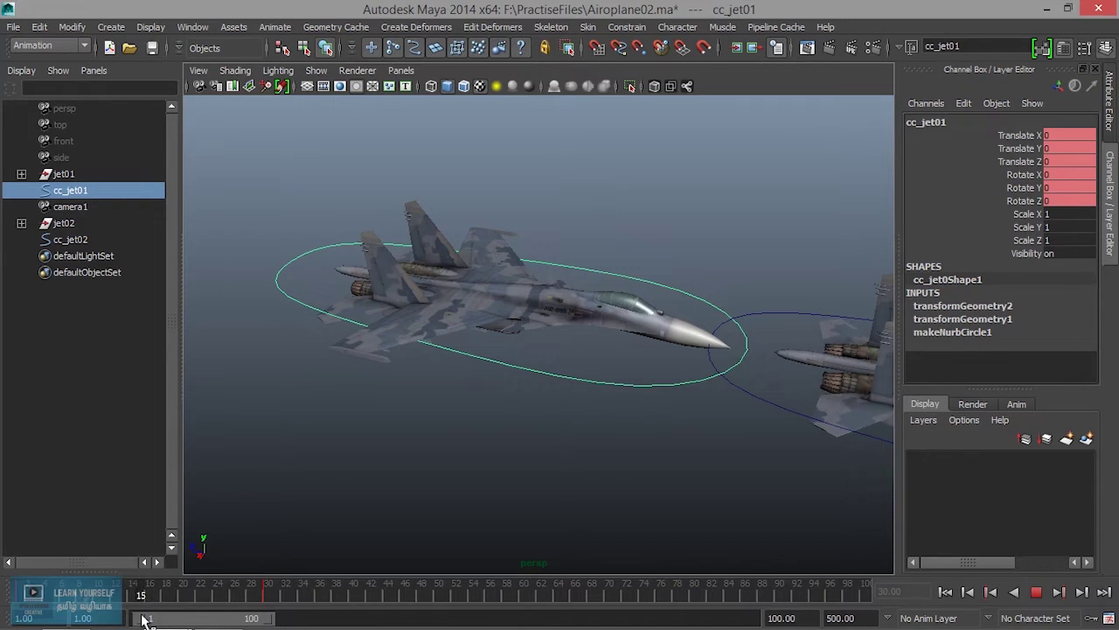
pyautogui.hotkey('alt', 'v')
# Raise the jet about 1.1 units in Y at frame 16 and turn on Auto Keyframe
pyautogui.moveTo(473, 360)
pyautogui.keyDown('alt'); pyautogui.mouseDown()
pyautogui.moveTo(525, 332)
pyautogui.moveTo(474, 332)
pyautogui.mouseUp(); pyautogui.keyUp('alt')
pyautogui.press('w')
pyautogui.moveTo(464, 246); pyautogui.dragTo(468, 219)
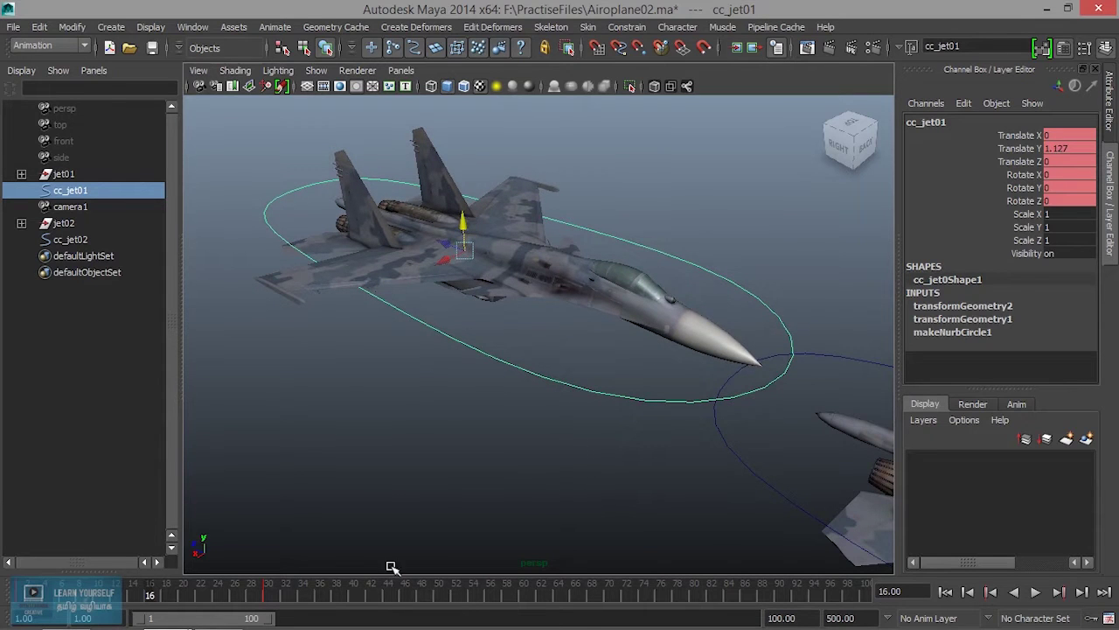
pyautogui.click(1091, 618)
# At frame 22, lower the jet back to nearly zero height and deselect it
pyautogui.hotkey('alt', 'v')
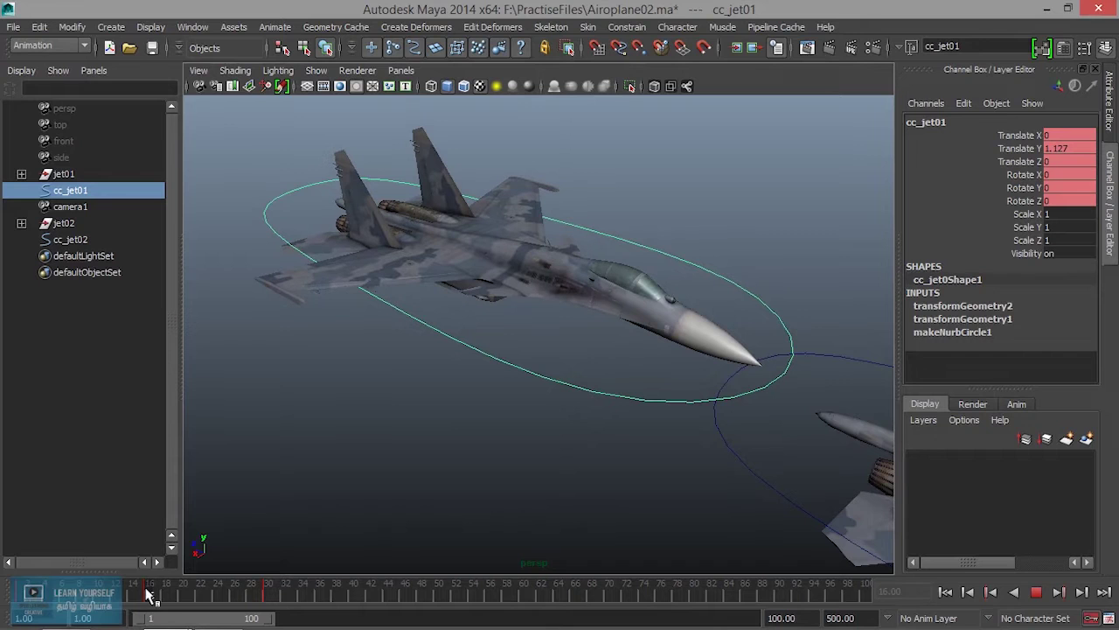
pyautogui.keyDown('shift'); pyautogui.moveTo(151, 595); pyautogui.dragTo(162, 596); pyautogui.keyUp('shift')
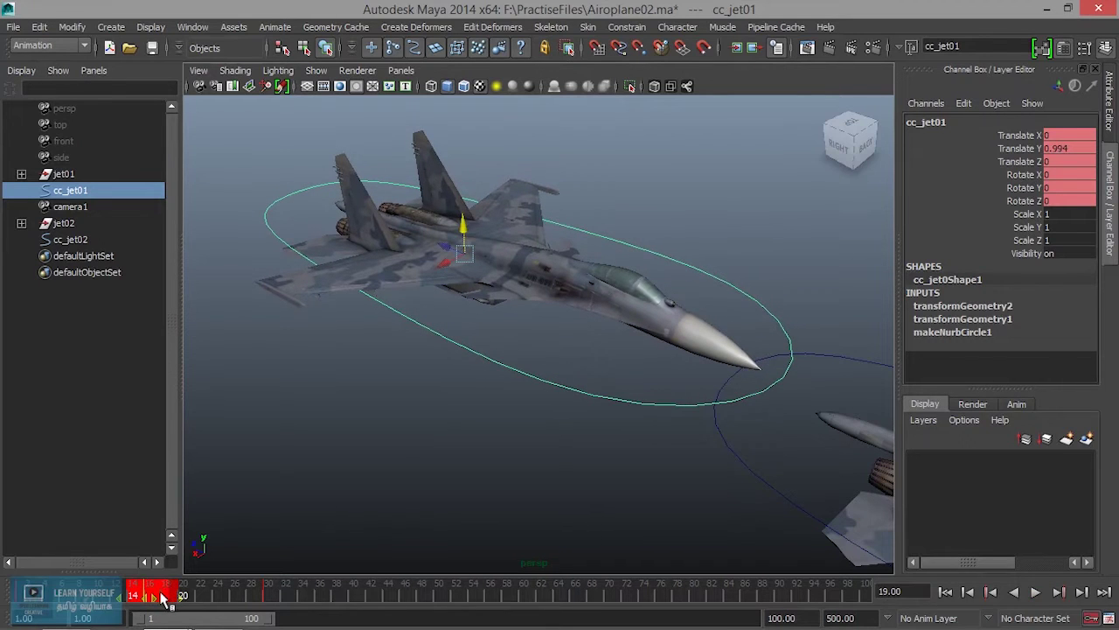
pyautogui.hotkey('alt', 'v')
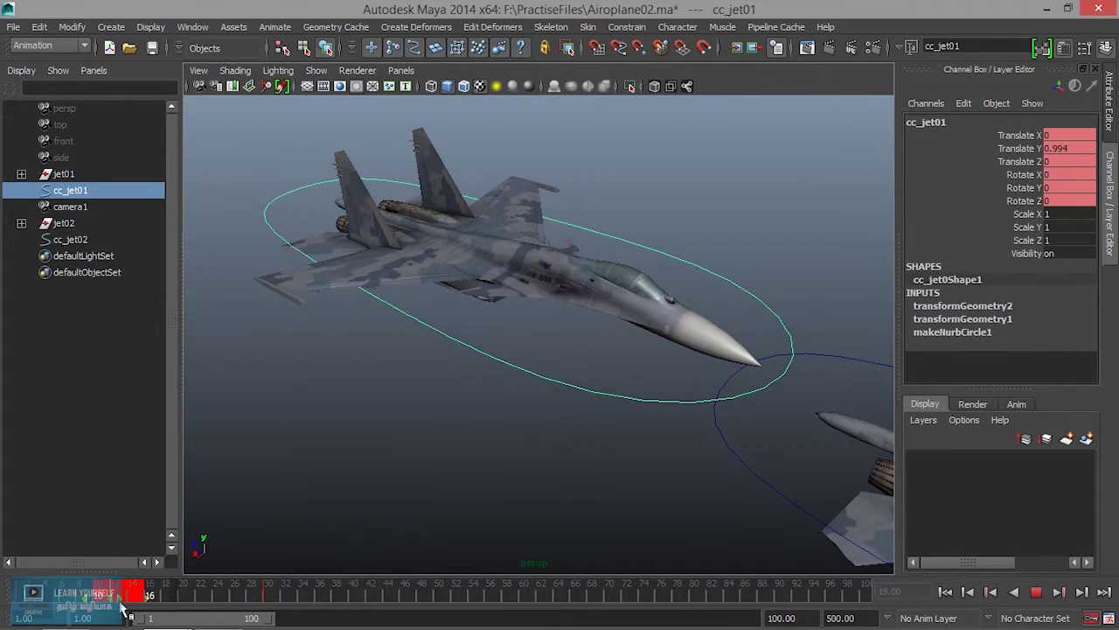
pyautogui.click(199, 597)
pyautogui.hotkey('alt', 'v')
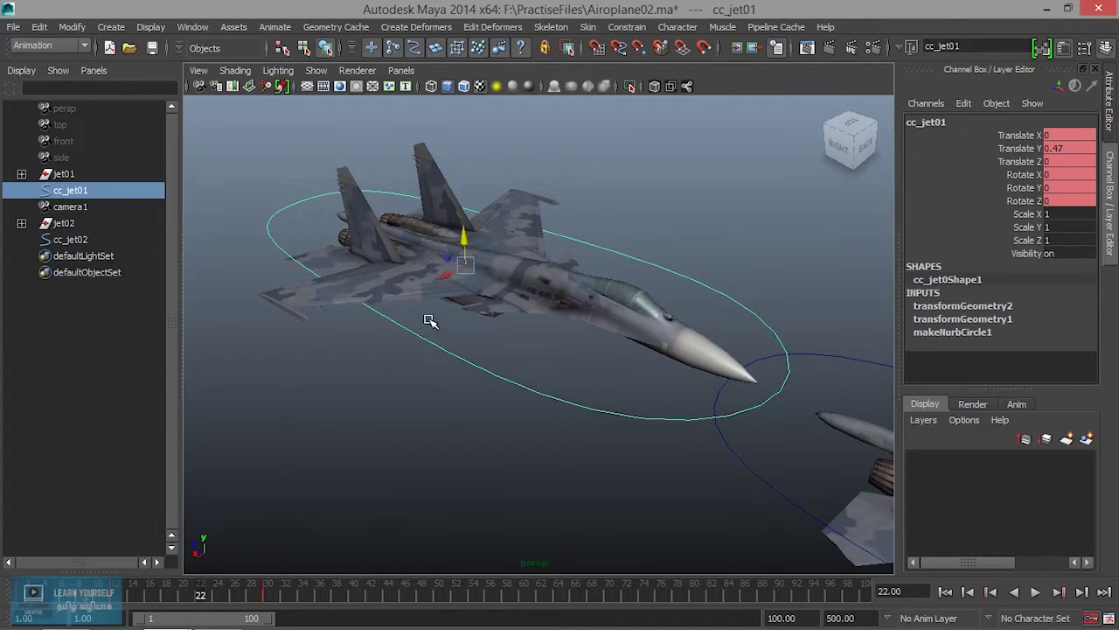
pyautogui.moveTo(462, 247); pyautogui.dragTo(464, 249)
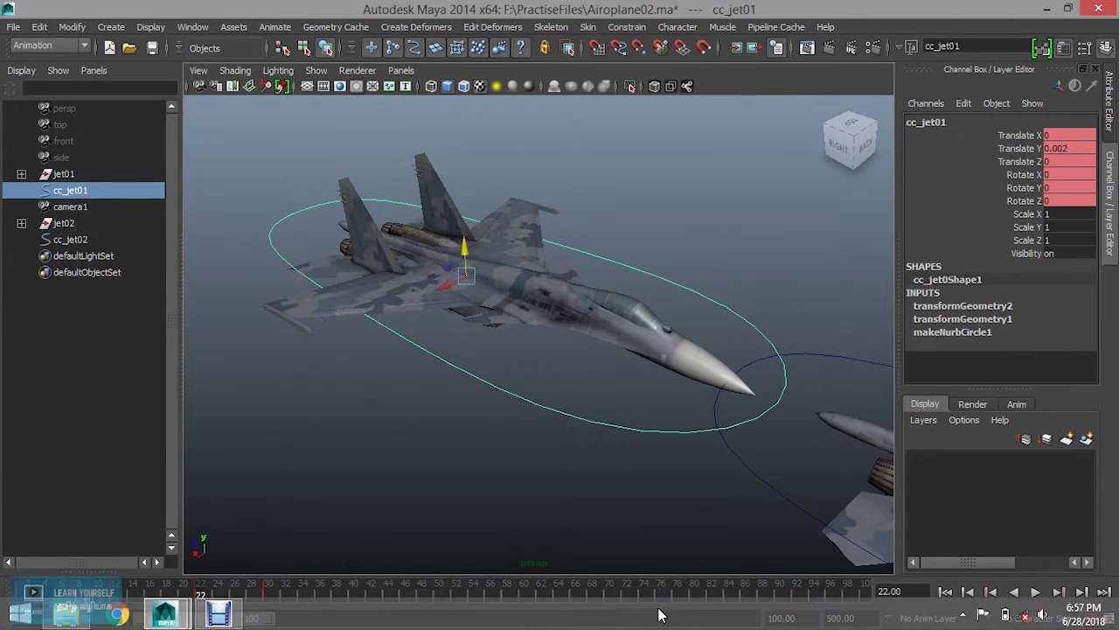
pyautogui.click(415, 506)
# Set the playback end frame to 100 and play the animation
pyautogui.doubleClick(853, 618)
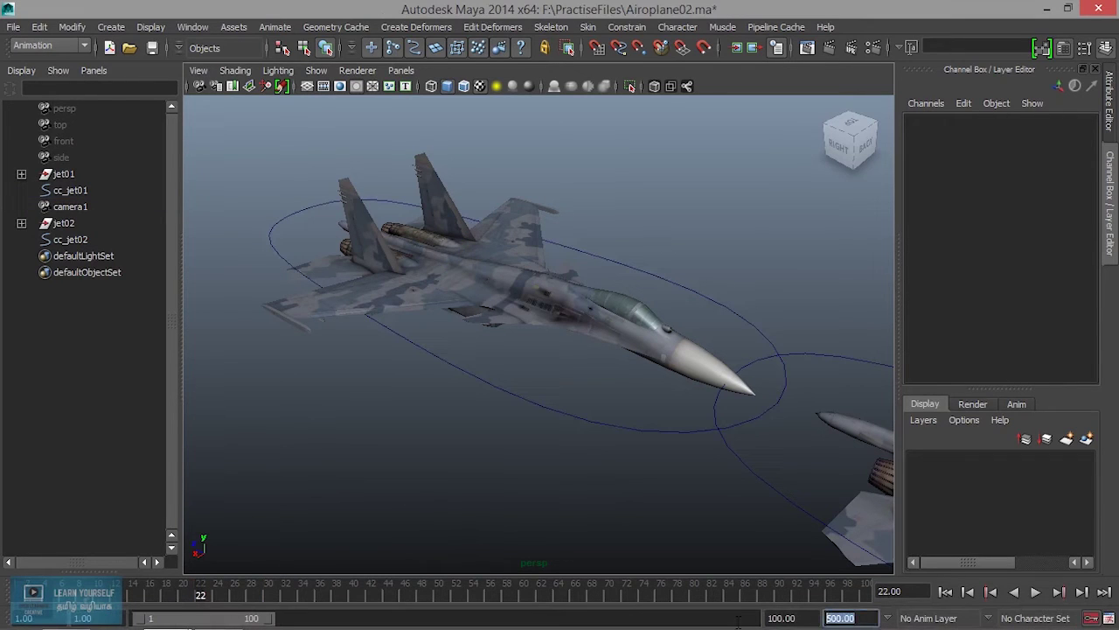
pyautogui.write('100')
pyautogui.press('Return')
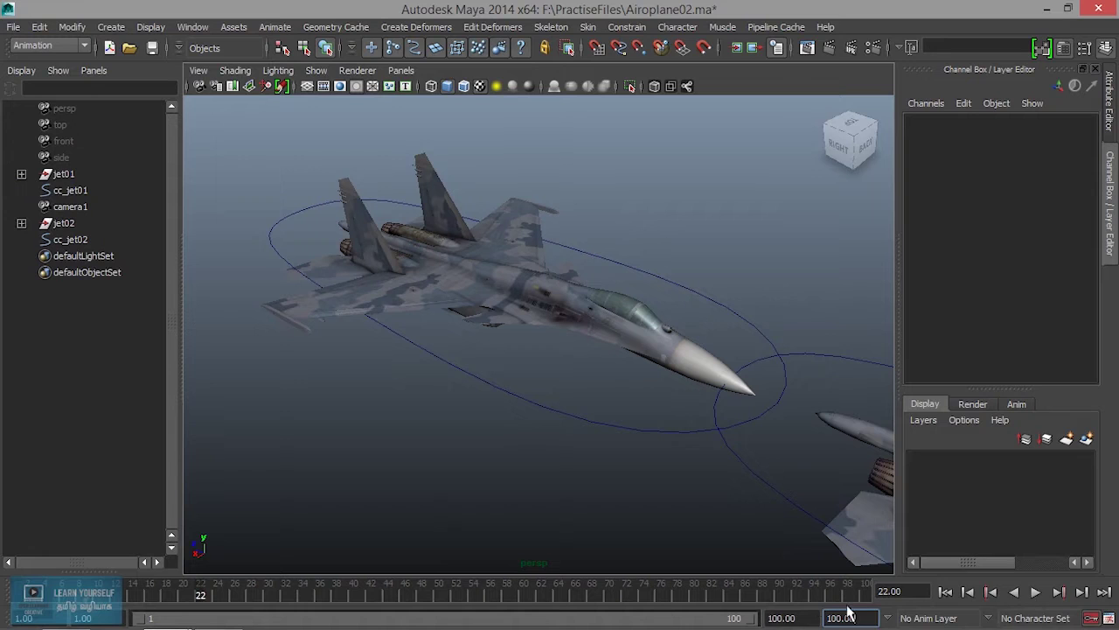
pyautogui.click(1036, 593)
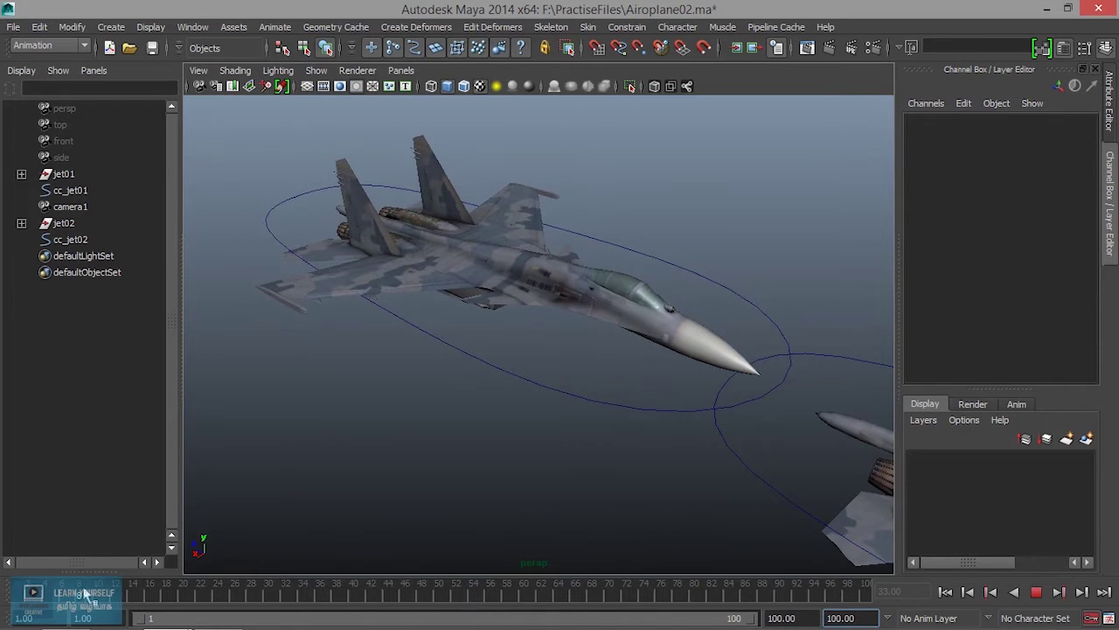
pyautogui.press('Escape')
# Select cc_jet01 with the Rotate tool and replay, stopping at frame 9
pyautogui.click(529, 369)
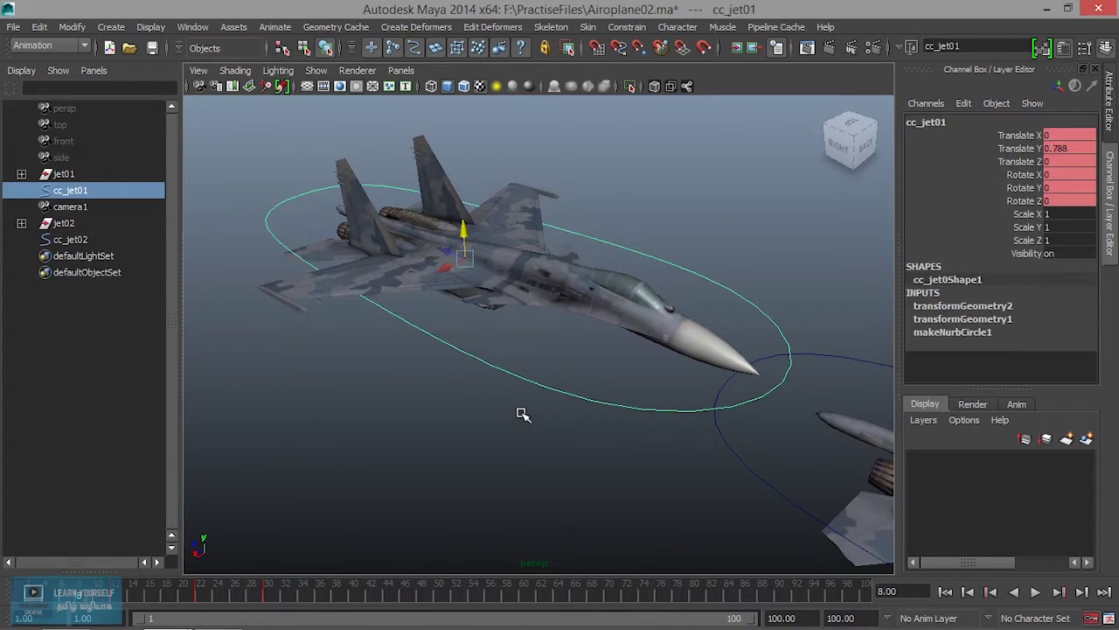
pyautogui.press('e')
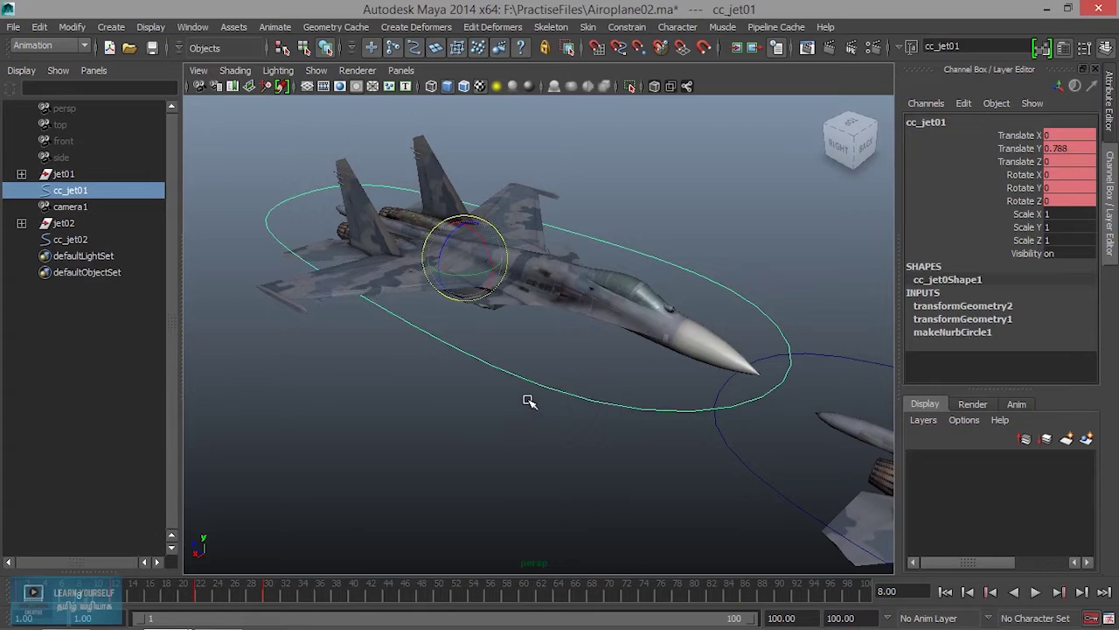
pyautogui.hotkey('alt', 'v')
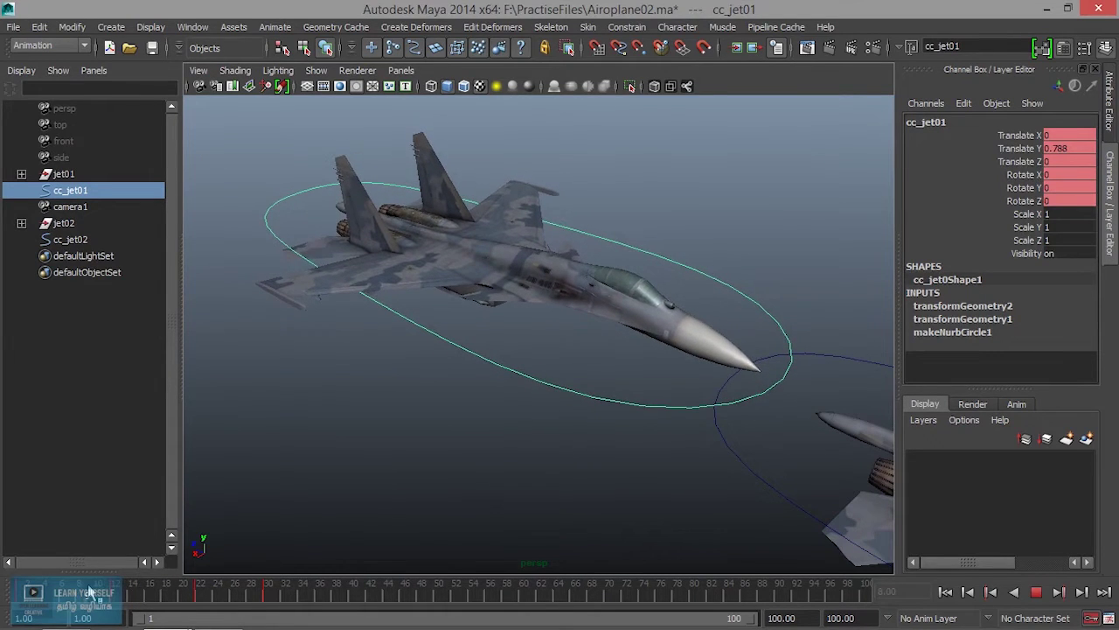
pyautogui.press('Escape')
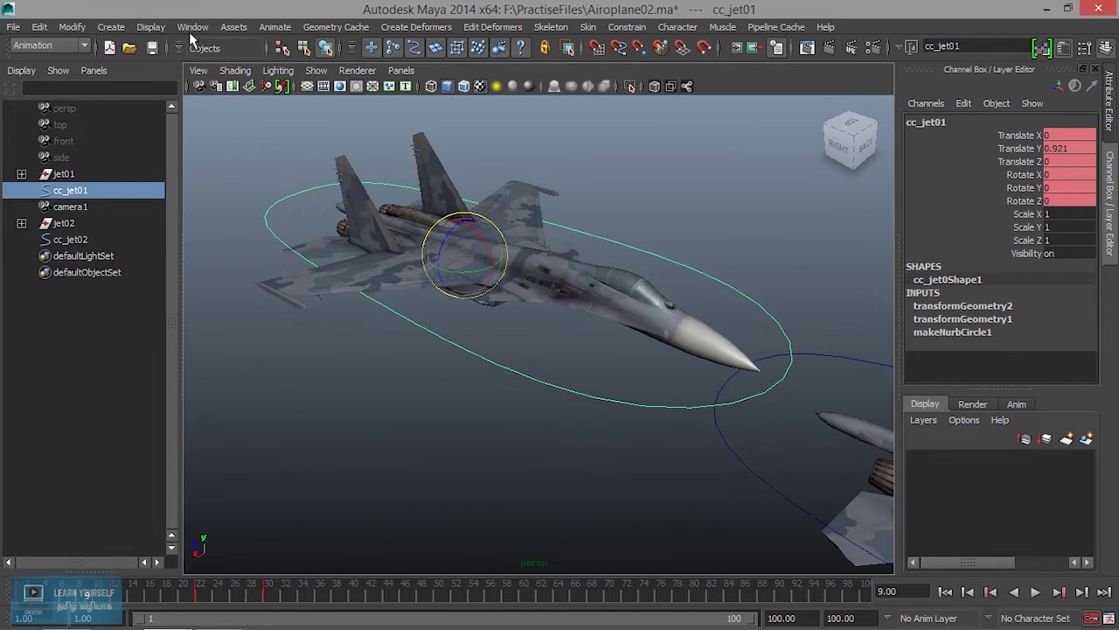
# Open the Graph Editor and frame all of cc_jet01's animation curves
pyautogui.click(193, 27)
pyautogui.moveTo(227, 81)
pyautogui.click(420, 91)
pyautogui.press('f')
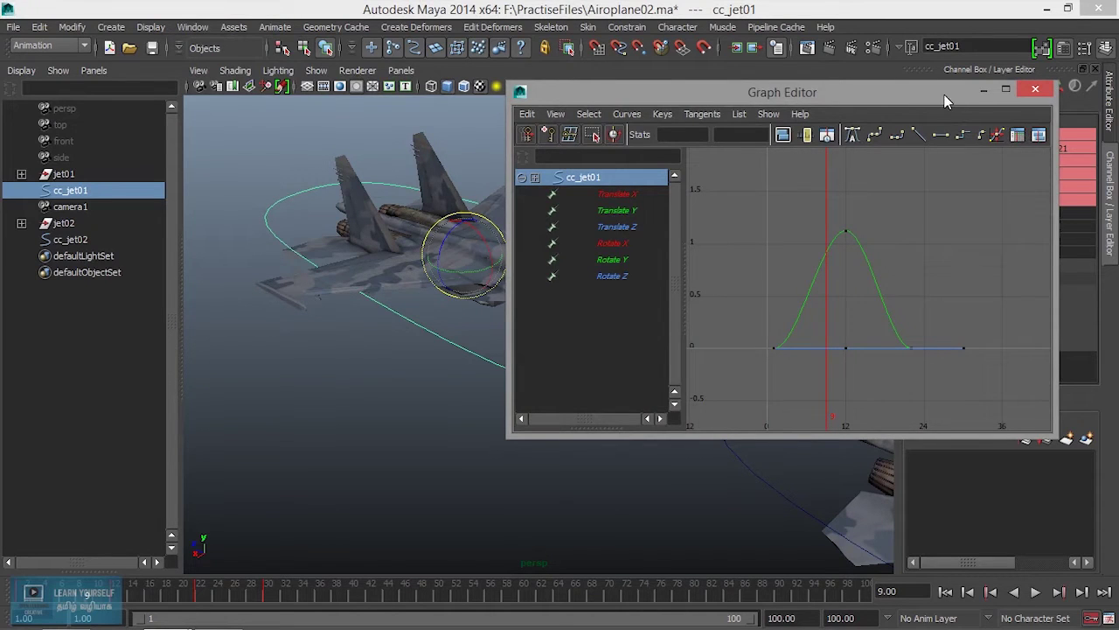
pyautogui.moveTo(944, 94); pyautogui.dragTo(881, 87)
# Select the Translate X/Z and Rotate X/Y curves, undoing an accidental delete
pyautogui.click(554, 187)
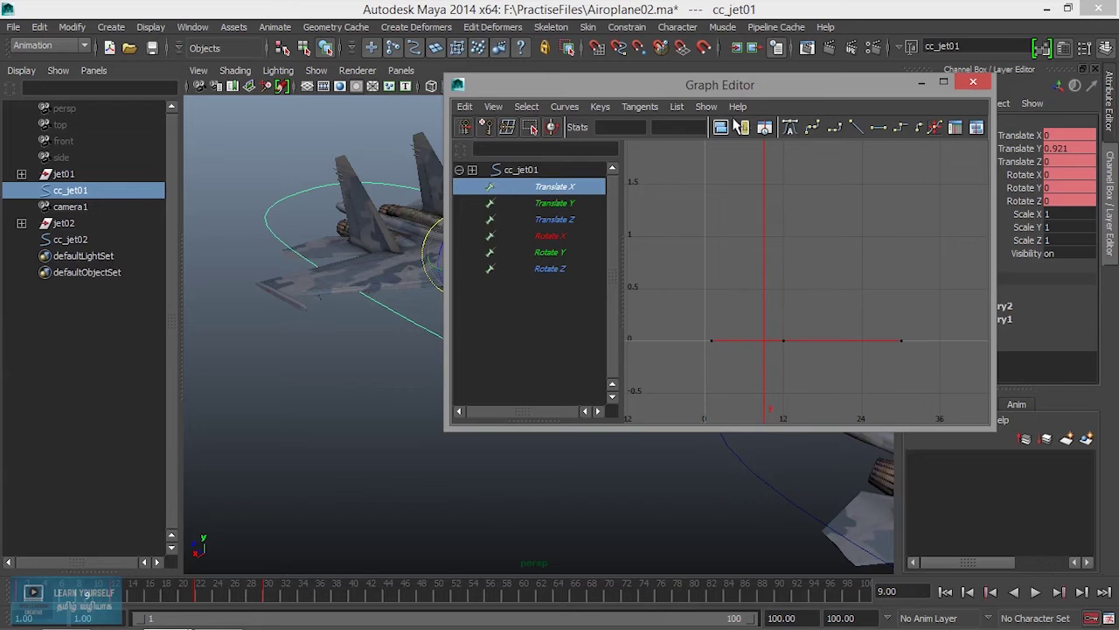
pyautogui.moveTo(741, 81); pyautogui.dragTo(687, 77)
pyautogui.keyDown('ctrl'); pyautogui.click(512, 219); pyautogui.keyUp('ctrl')
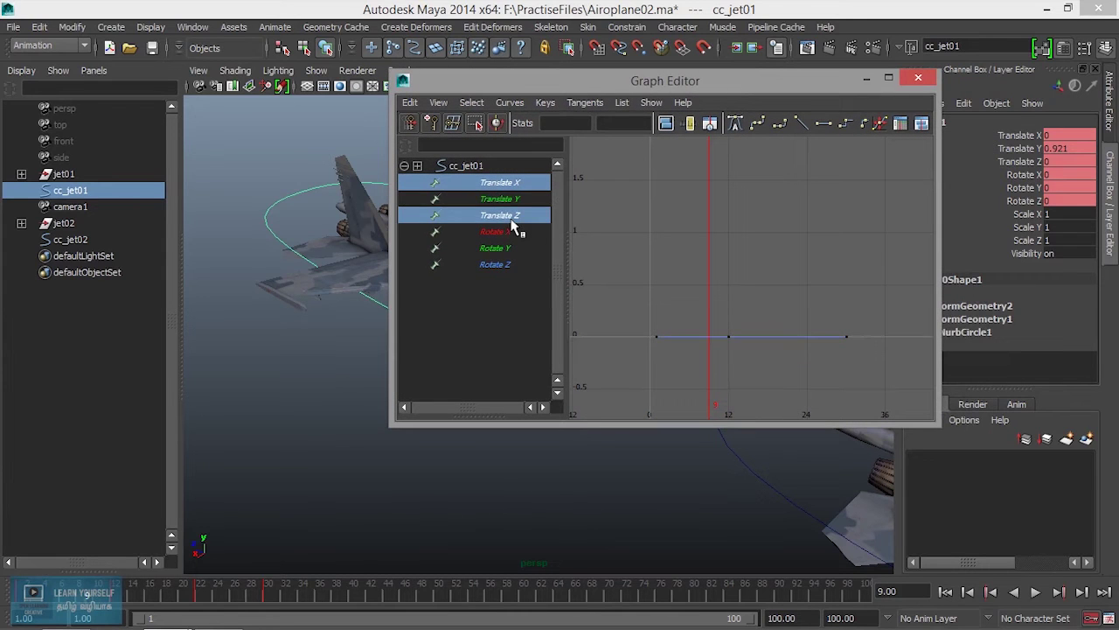
pyautogui.keyDown('ctrl'); pyautogui.click(501, 230); pyautogui.keyUp('ctrl')
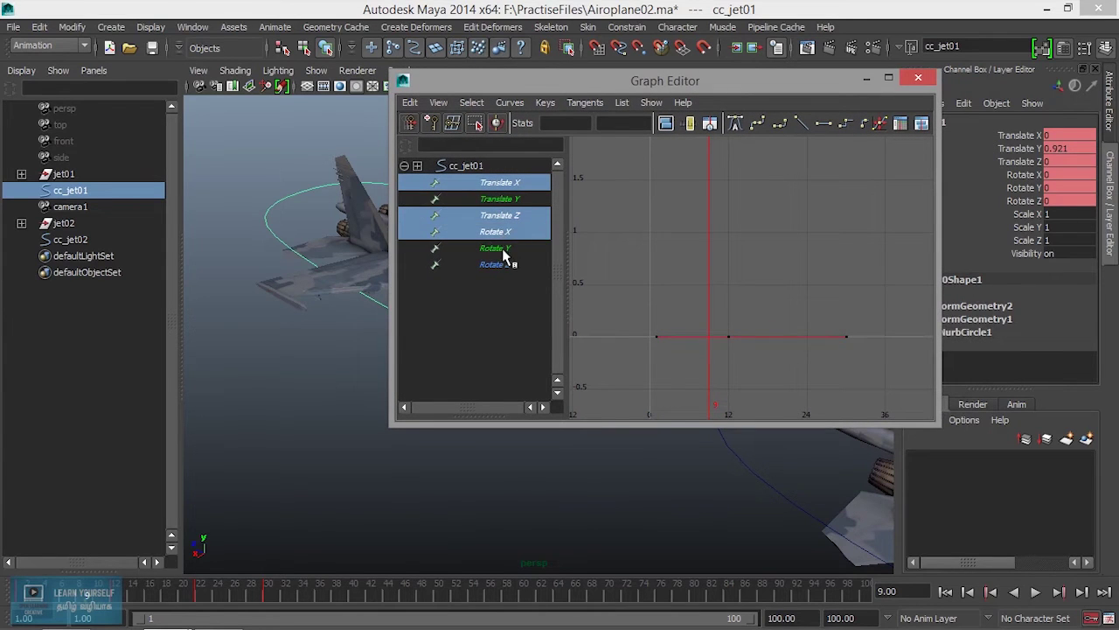
pyautogui.keyDown('ctrl'); pyautogui.click(505, 249); pyautogui.keyUp('ctrl')
pyautogui.press('Delete')
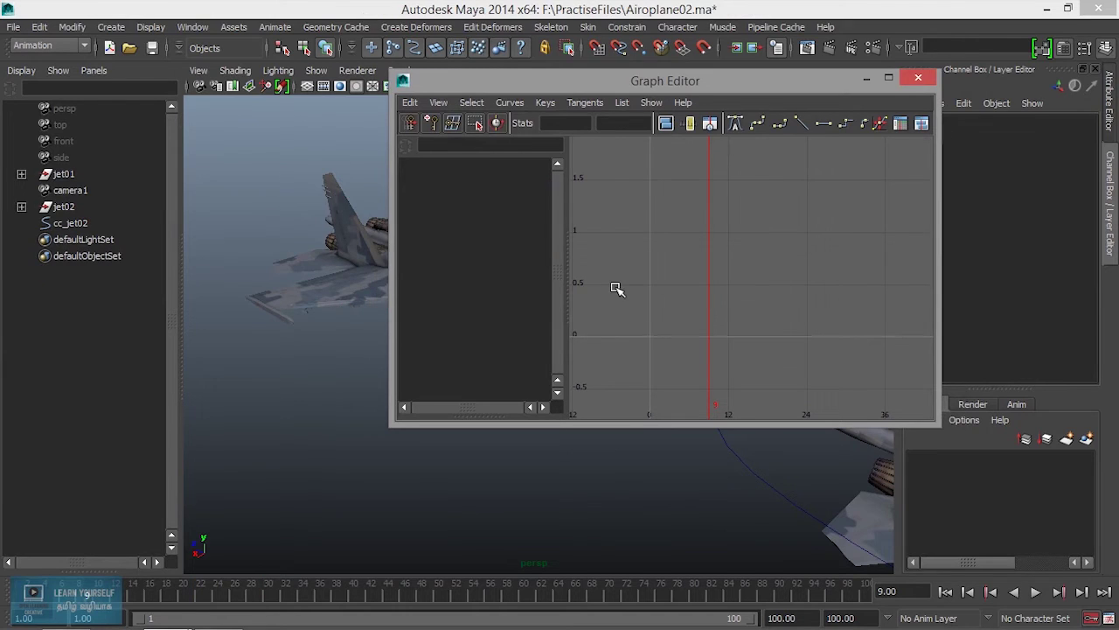
pyautogui.hotkey('ctrl', 'z')
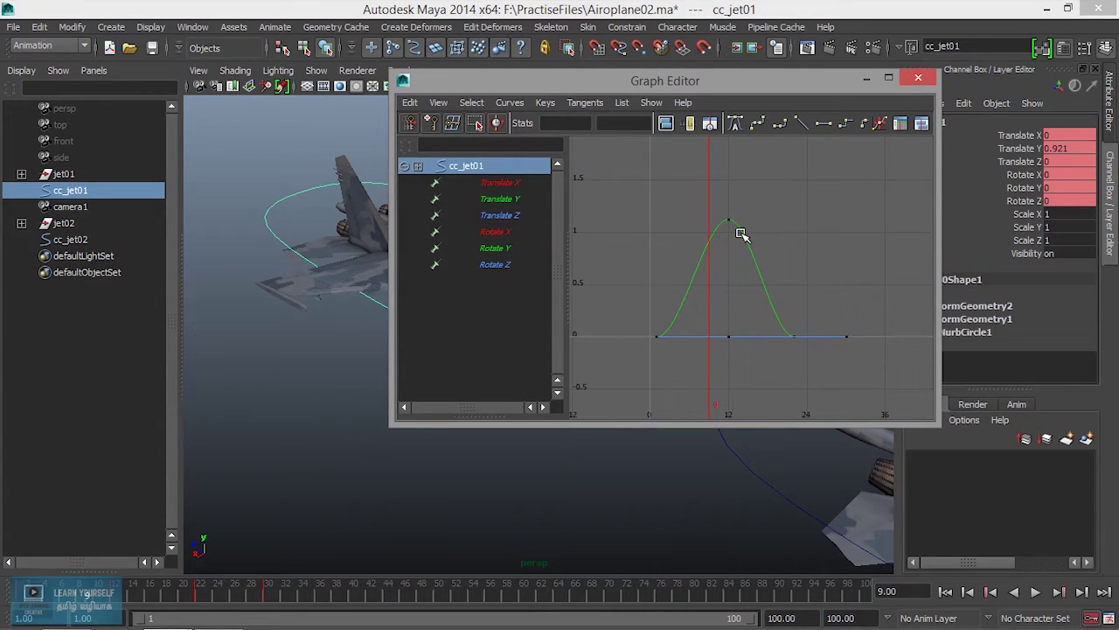
# Ctrl-select Translate X, Translate Z, Rotate X and Rotate Y in the Channel Box
pyautogui.click(1021, 136)
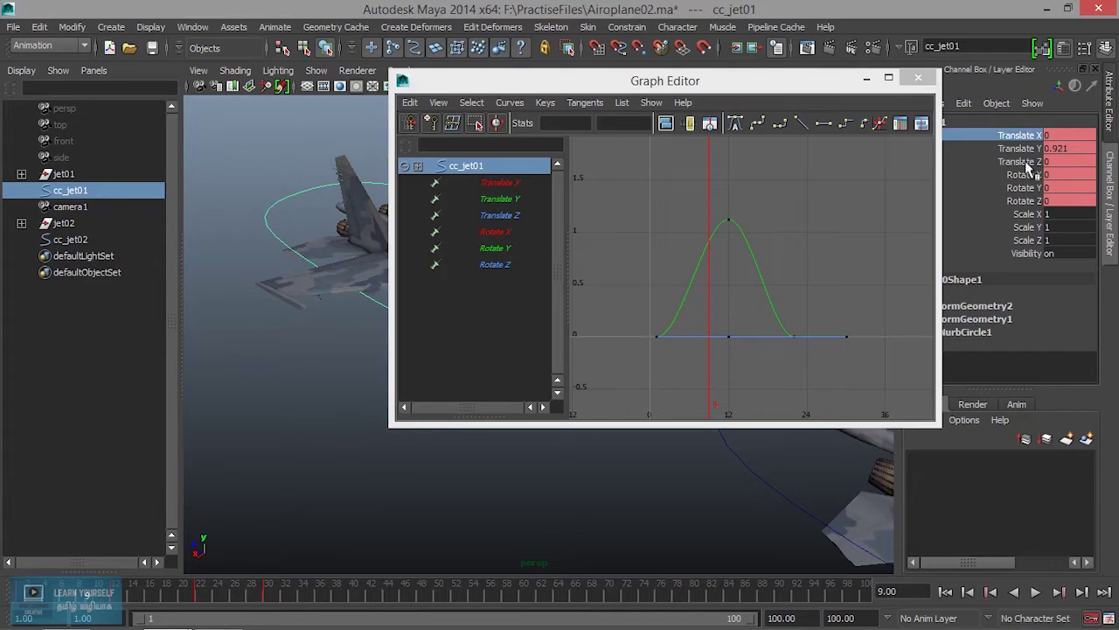
pyautogui.keyDown('ctrl'); pyautogui.click(1022, 162); pyautogui.keyUp('ctrl')
pyautogui.keyDown('ctrl'); pyautogui.click(1027, 175); pyautogui.keyUp('ctrl')
pyautogui.keyDown('ctrl'); pyautogui.click(1028, 188); pyautogui.keyUp('ctrl')
pyautogui.rightClick(1028, 188)
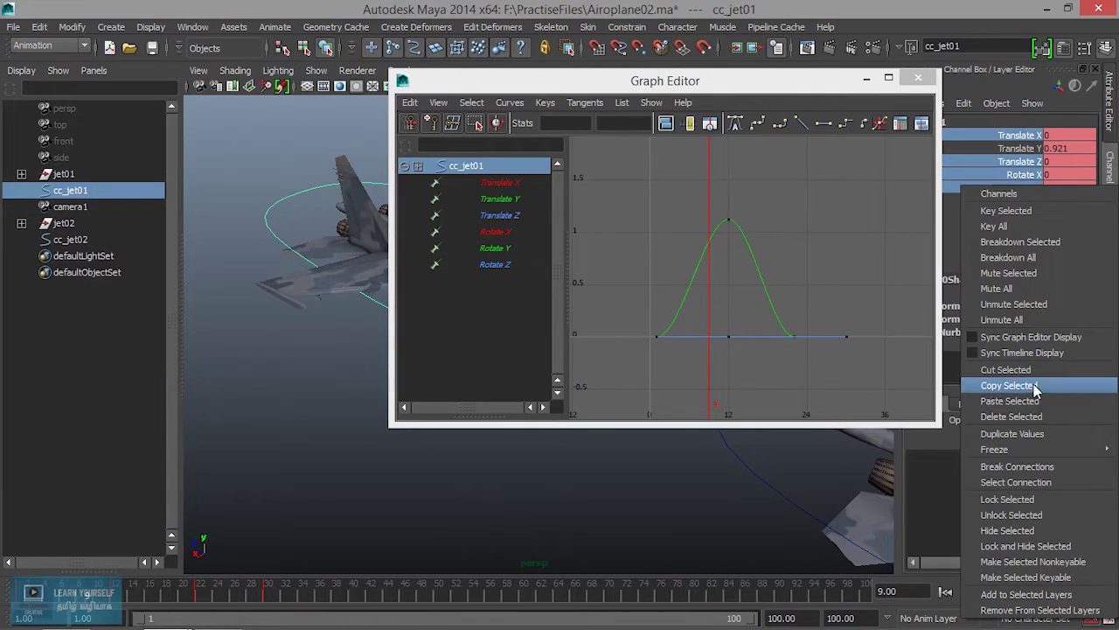
# Break Connections on the four channels and display only the Rotate Z curve
pyautogui.click(1031, 468)
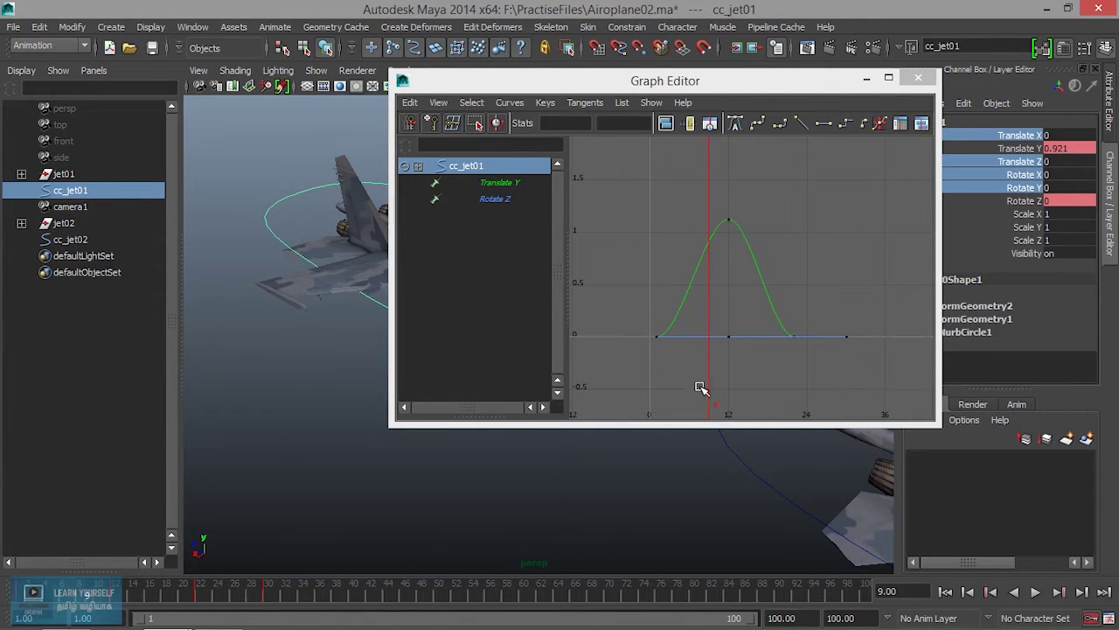
pyautogui.click(495, 198)
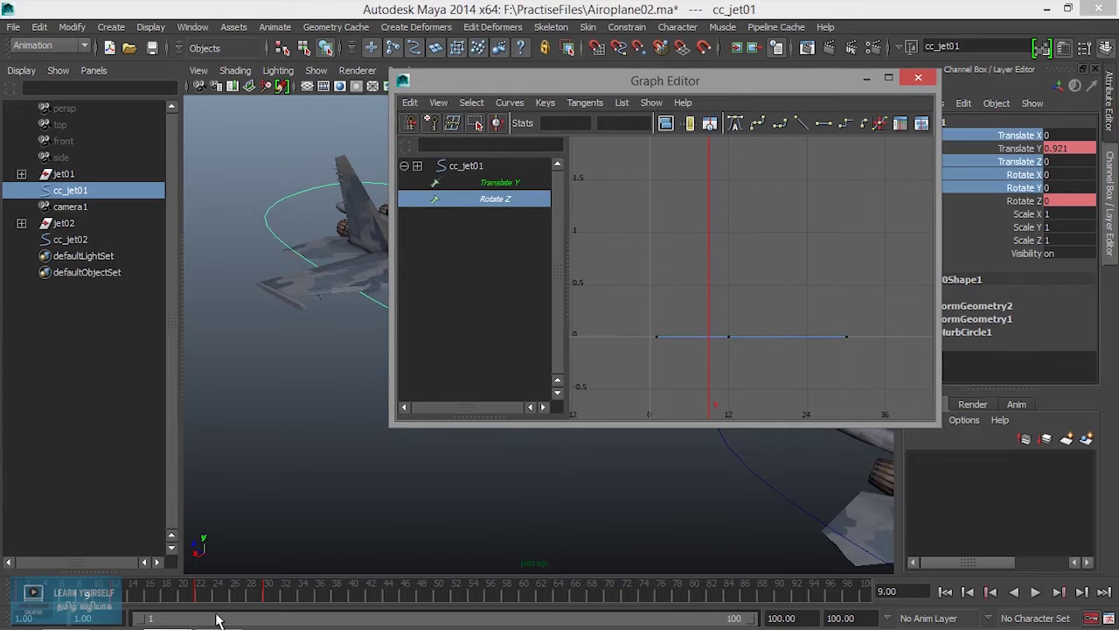
pyautogui.moveTo(230, 602); pyautogui.dragTo(9, 568)
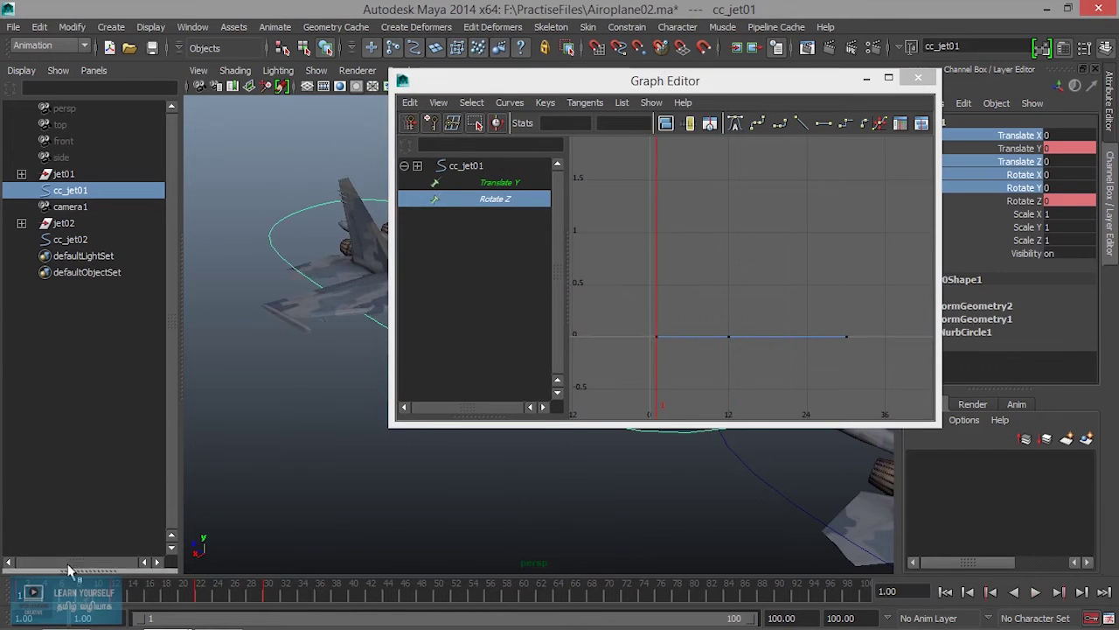
# Play back from frame 1 and begin editing the Rotate Z value
pyautogui.click(1035, 592)
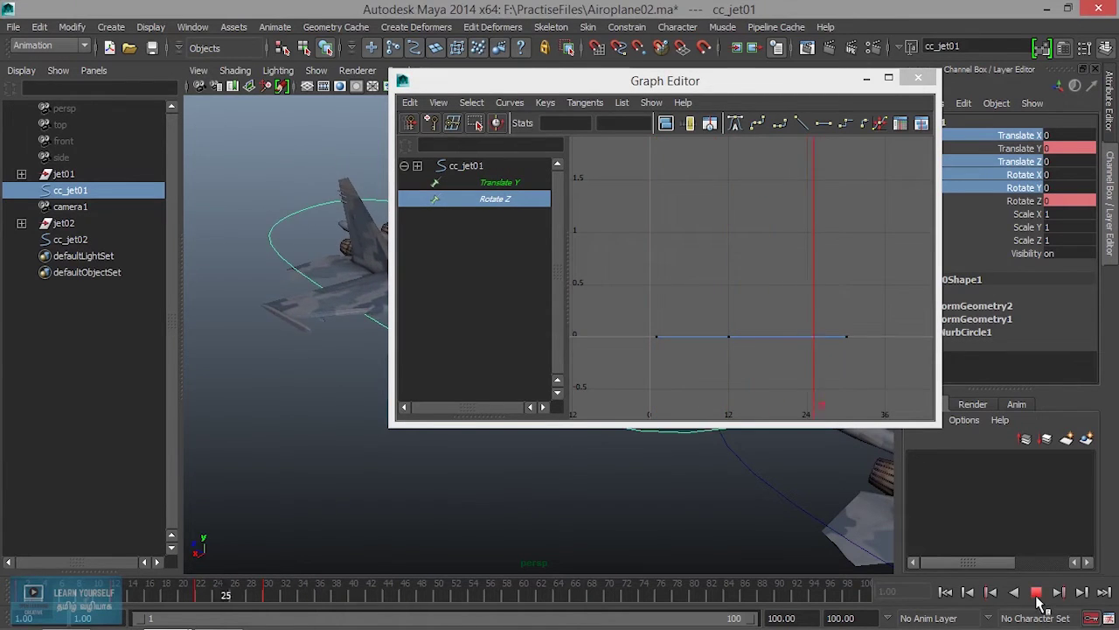
pyautogui.click(1036, 593)
pyautogui.moveTo(236, 600); pyautogui.dragTo(8, 600)
pyautogui.moveTo(760, 83); pyautogui.dragTo(827, 30)
pyautogui.click(1079, 201)
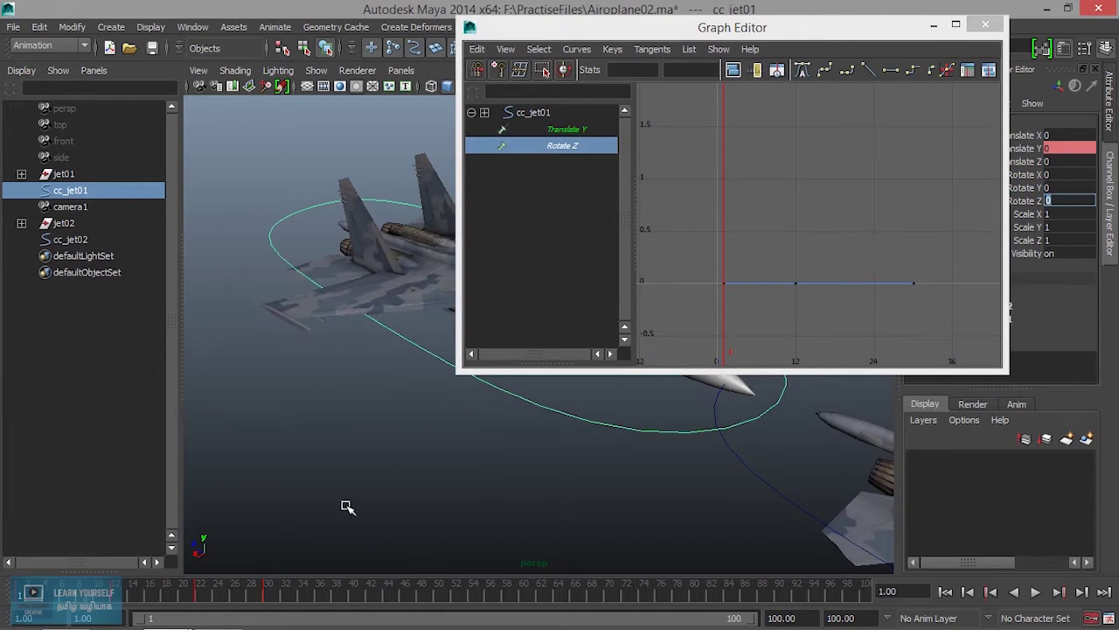
# Key Rotate Z at 0.7 on frame 10
pyautogui.hotkey('alt', 'v')
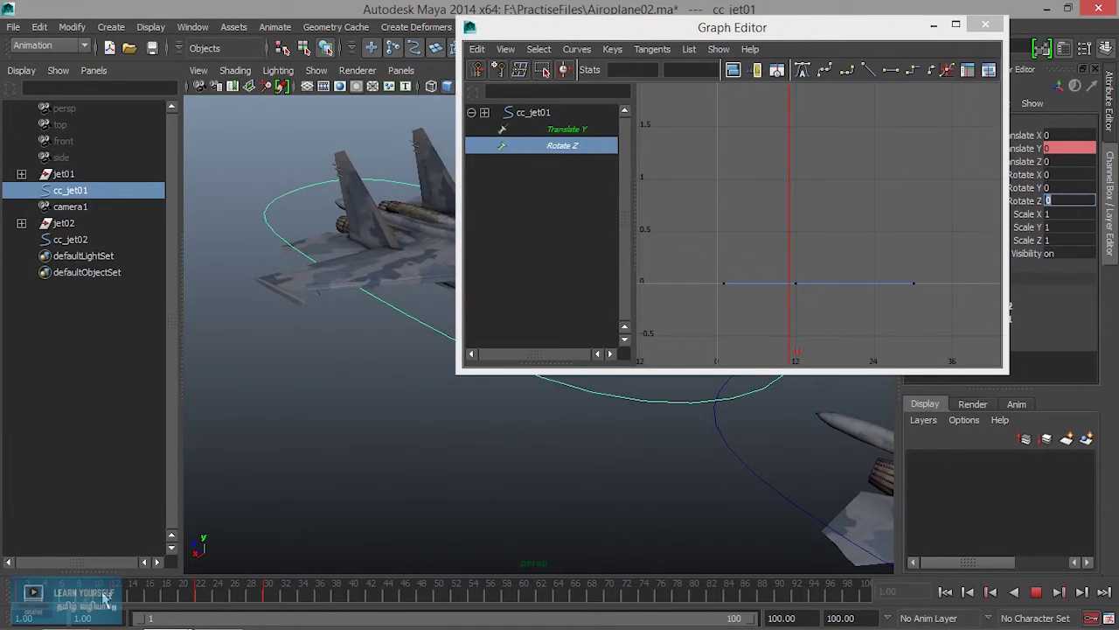
pyautogui.press('Escape')
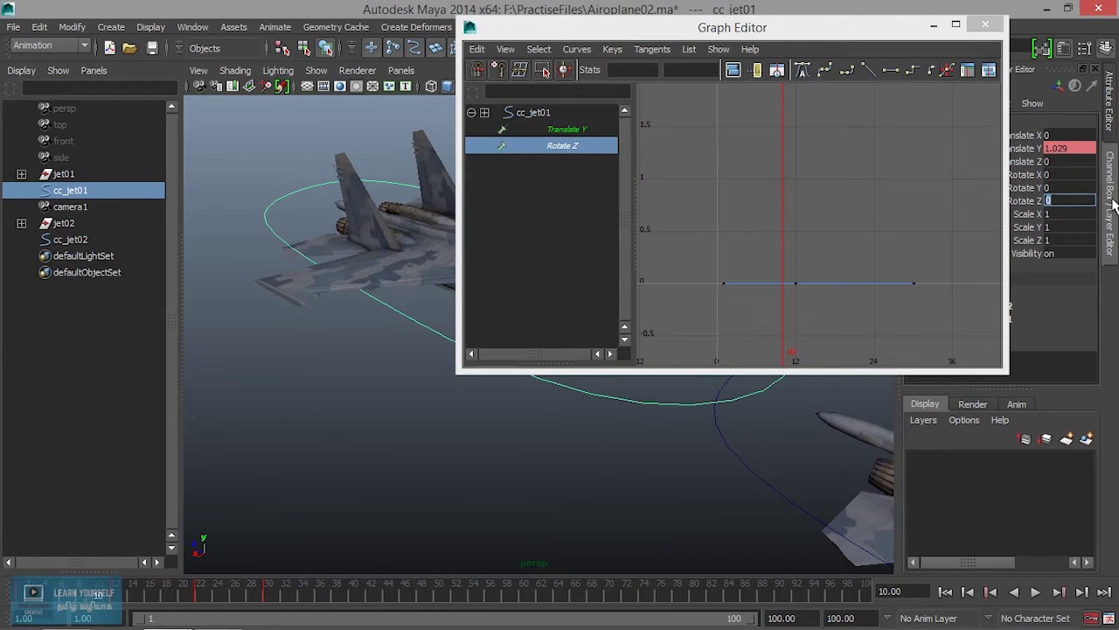
pyautogui.write('-7')
pyautogui.write('0.7')
pyautogui.press('Return')
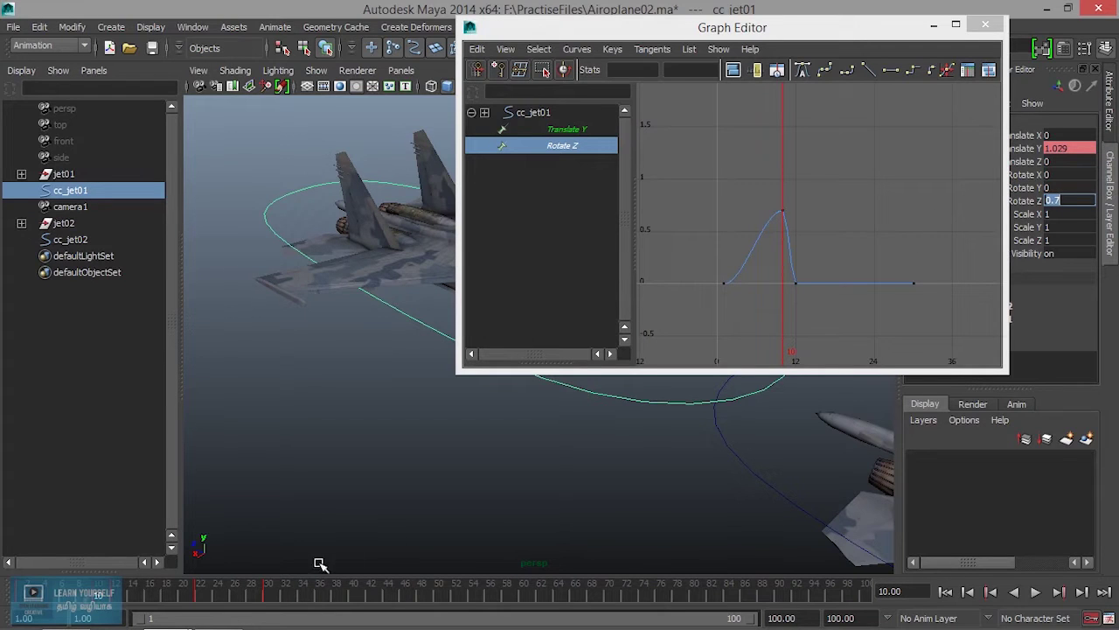
# Key Rotate Z on frame 19, correcting the value from -0.7 to -0.17
pyautogui.hotkey('alt', 'v')
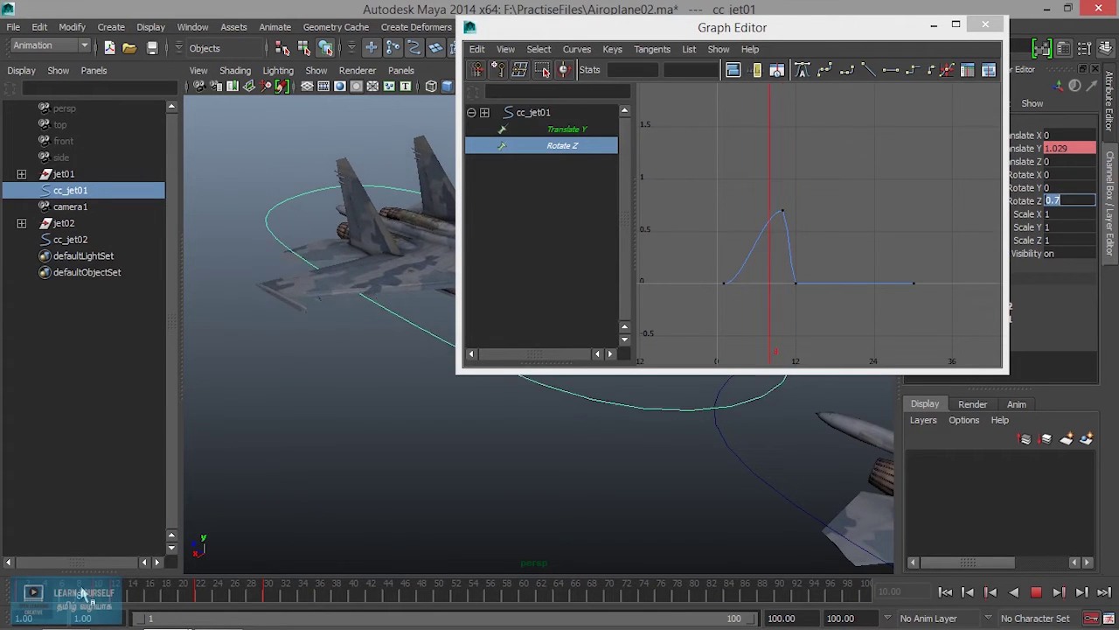
pyautogui.click(177, 592)
pyautogui.write('-.7')
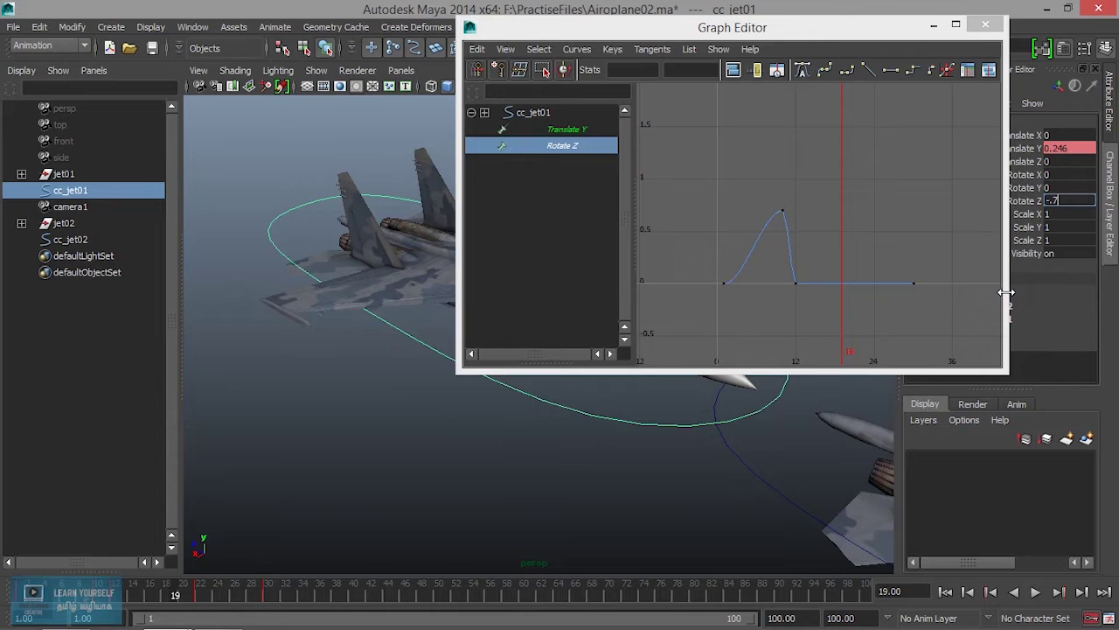
pyautogui.press('Return')
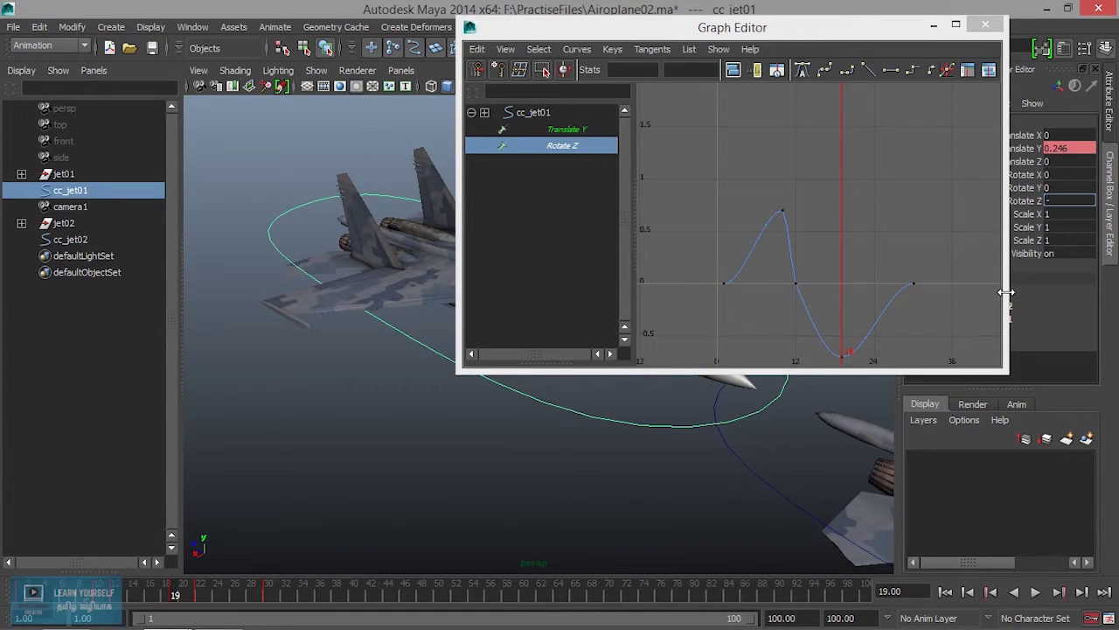
pyautogui.write('.17')
pyautogui.write('-0.17')
pyautogui.press('Return')
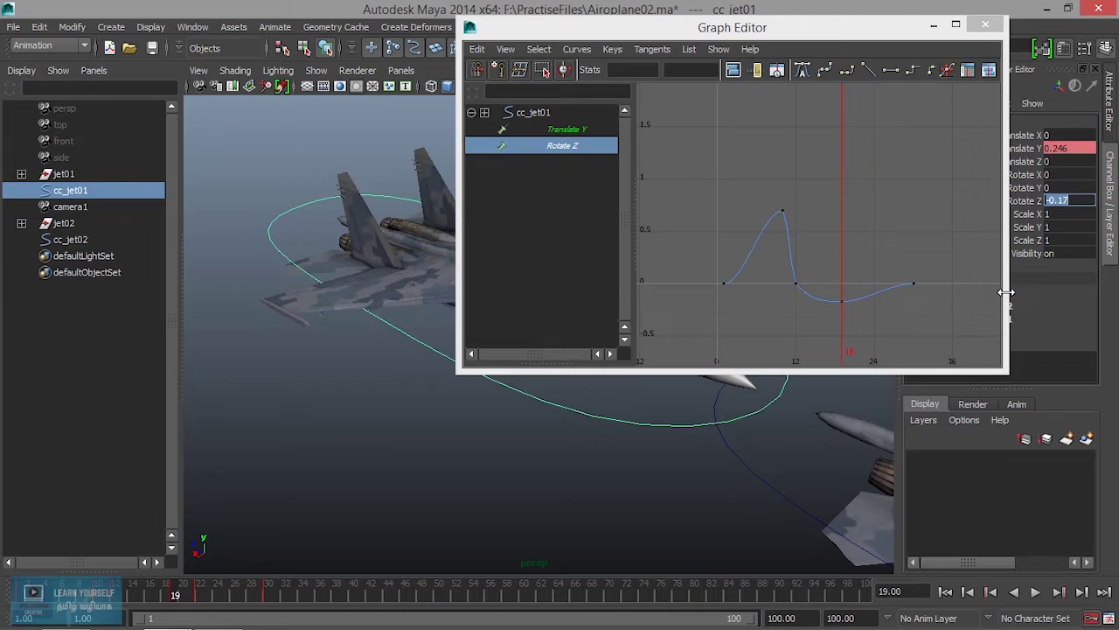
pyautogui.moveTo(755, 33); pyautogui.dragTo(854, 32)
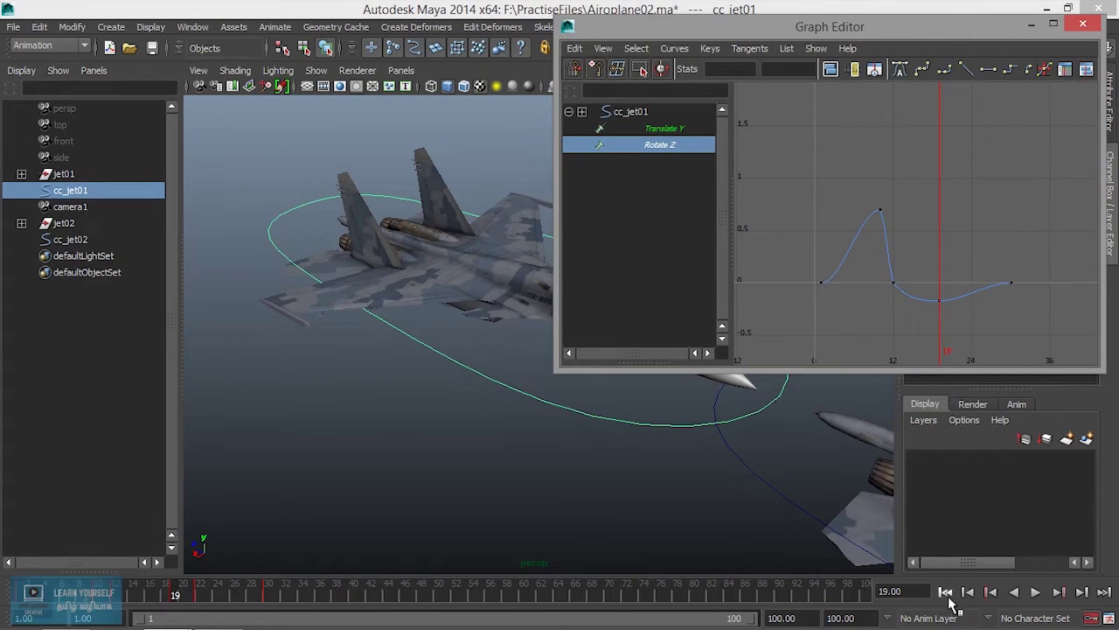
pyautogui.click(1034, 592)
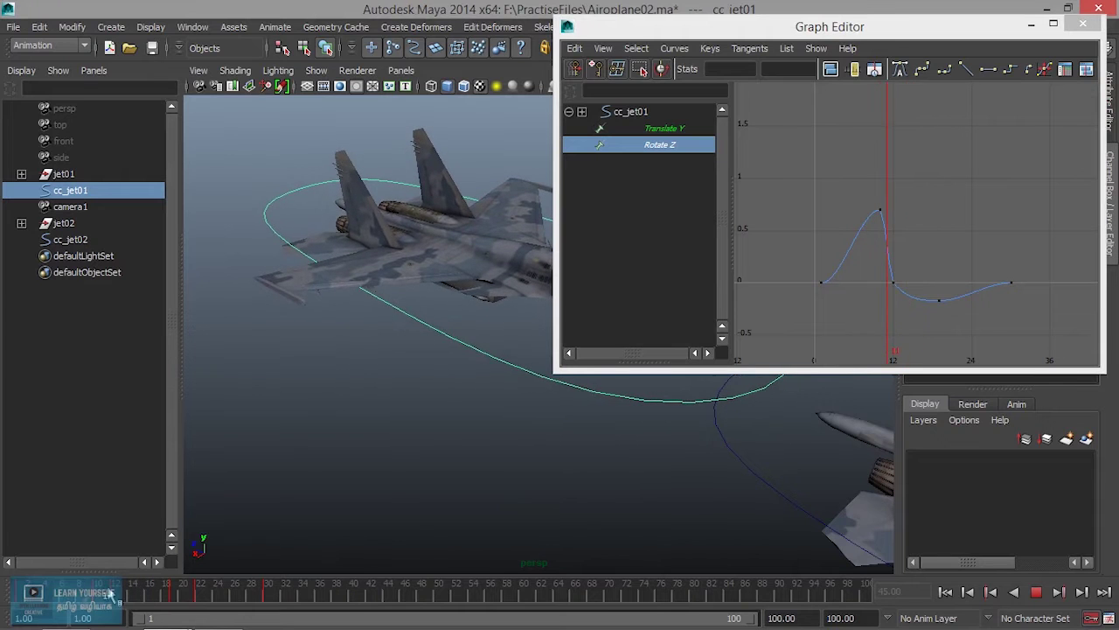
pyautogui.click(99, 593)
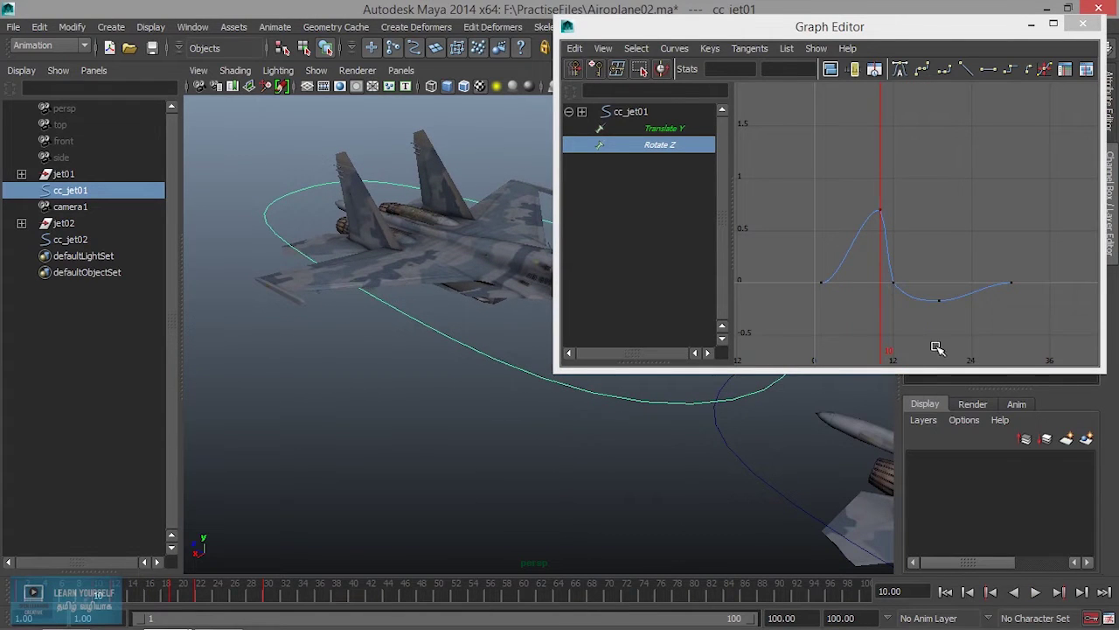
pyautogui.moveTo(929, 288); pyautogui.dragTo(966, 325)
# Frame the Rotate Z curve and lower the frame-20 key to about -0.31
pyautogui.keyDown('alt'); pyautogui.moveTo(978, 231); pyautogui.dragTo(966, 226, button='middle'); pyautogui.keyUp('alt')
pyautogui.press('a')
pyautogui.moveTo(967, 250)
pyautogui.keyDown('alt'); pyautogui.mouseDown(button='right')
pyautogui.moveTo(969, 275)
pyautogui.moveTo(942, 257)
pyautogui.moveTo(964, 290)
pyautogui.moveTo(937, 292)
pyautogui.mouseUp(button='right'); pyautogui.keyUp('alt')
pyautogui.moveTo(936, 292); pyautogui.dragTo(938, 357, button='middle')
pyautogui.keyDown('alt'); pyautogui.moveTo(944, 350); pyautogui.dragTo(962, 335, button='right'); pyautogui.keyUp('alt')
# Move the peak key to frame 6 at value 0.646 and reframe the curve
pyautogui.keyDown('alt'); pyautogui.moveTo(939, 224); pyautogui.dragTo(935, 300, button='middle'); pyautogui.keyUp('alt')
pyautogui.moveTo(876, 119); pyautogui.dragTo(912, 160)
pyautogui.moveTo(889, 125); pyautogui.dragTo(873, 139, button='middle')
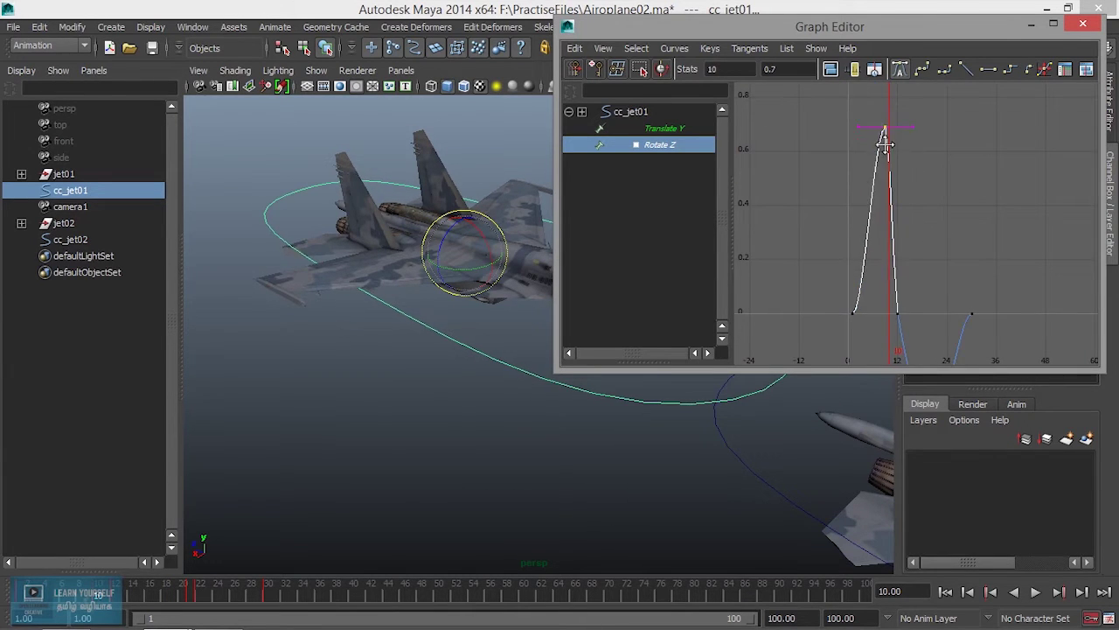
pyautogui.keyDown('alt'); pyautogui.moveTo(955, 264); pyautogui.dragTo(930, 163, button='middle'); pyautogui.keyUp('alt')
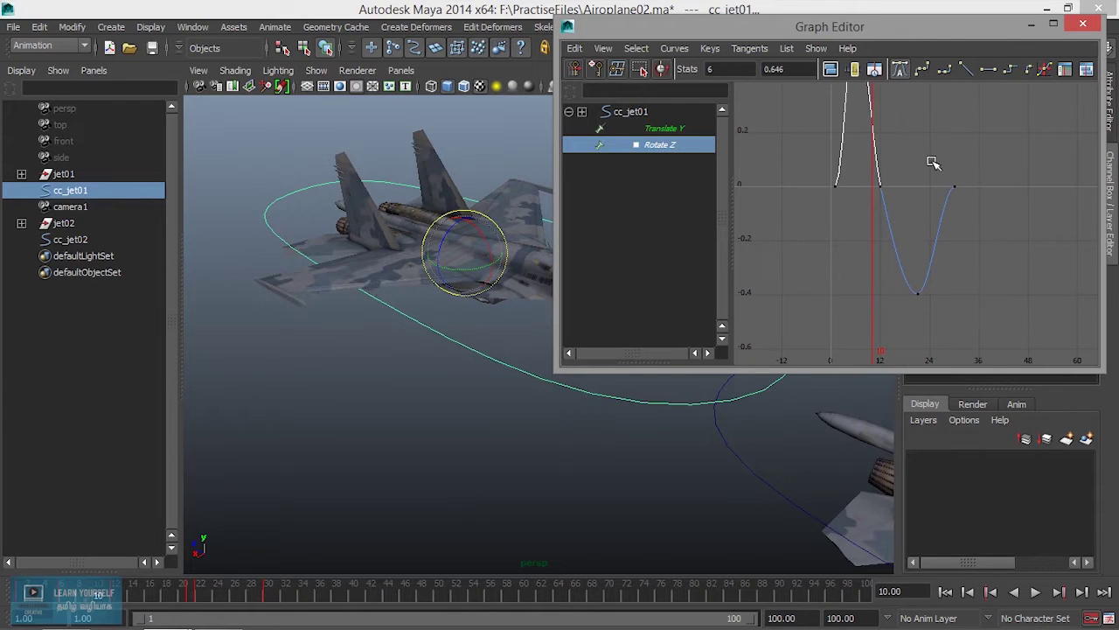
pyautogui.scroll(-3, 910, 283)
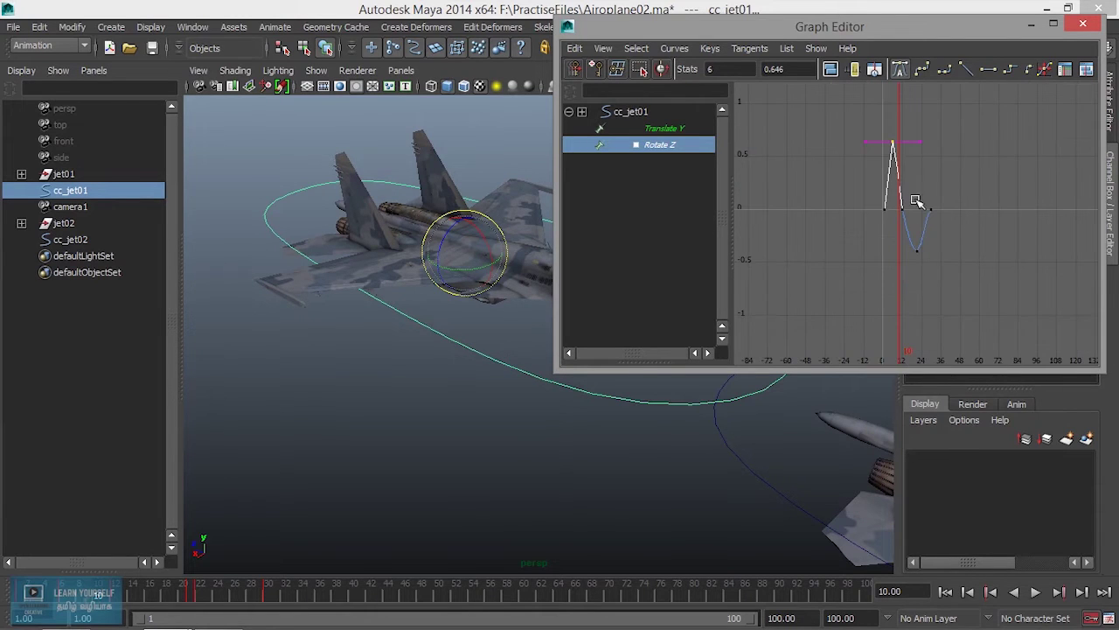
pyautogui.press('f')
pyautogui.scroll(-3, 911, 210)
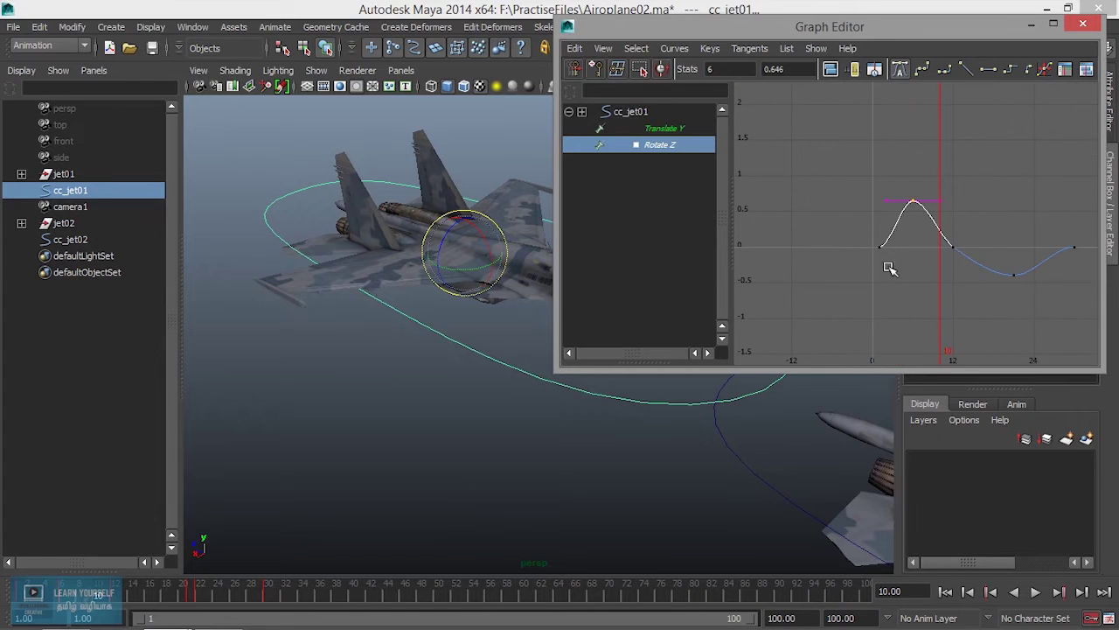
# Steepen the curve's approach into the last key using its tangent
pyautogui.moveTo(838, 155); pyautogui.dragTo(1079, 317)
pyautogui.press('f')
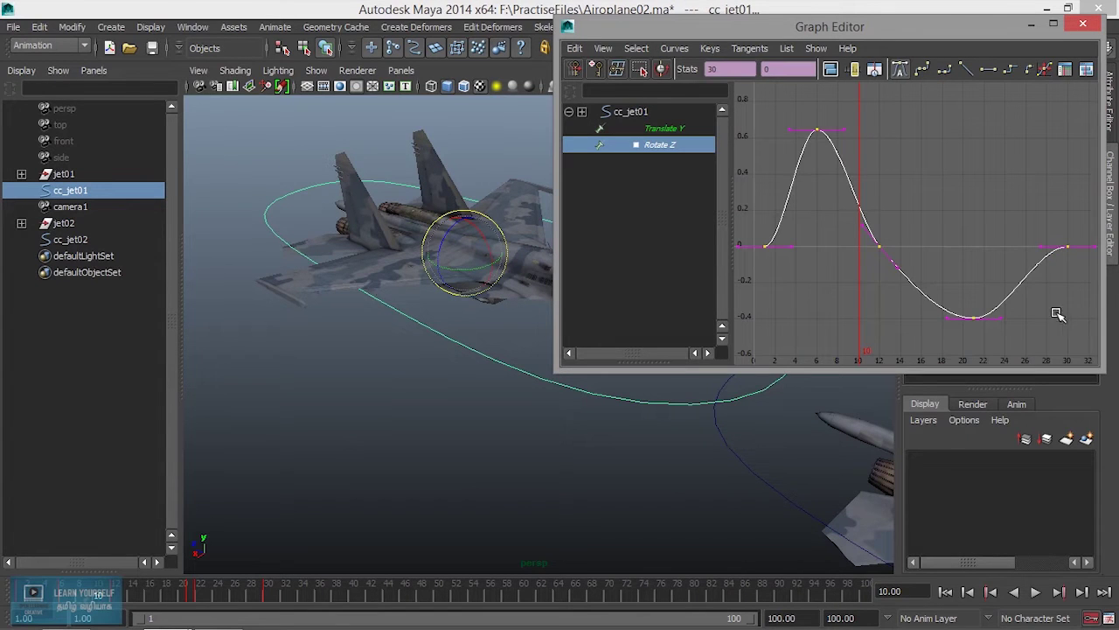
pyautogui.click(951, 257)
pyautogui.moveTo(971, 302); pyautogui.dragTo(1014, 350)
pyautogui.moveTo(1022, 203)
pyautogui.mouseDown()
pyautogui.moveTo(1054, 252)
pyautogui.moveTo(1043, 271)
pyautogui.mouseUp()
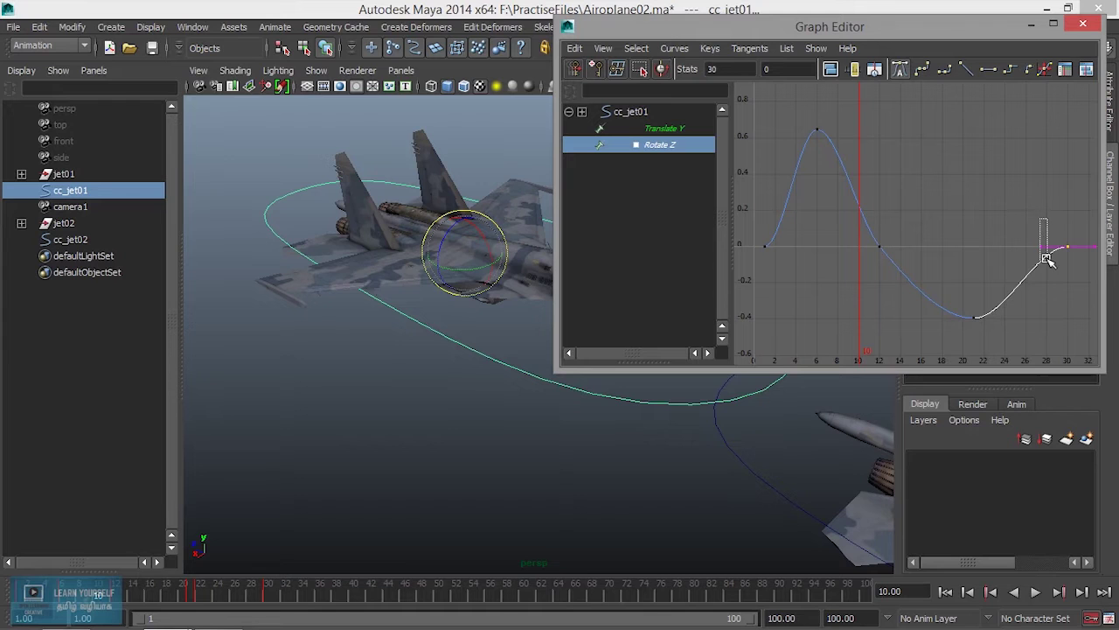
pyautogui.moveTo(1041, 250); pyautogui.dragTo(1045, 274, button='middle')
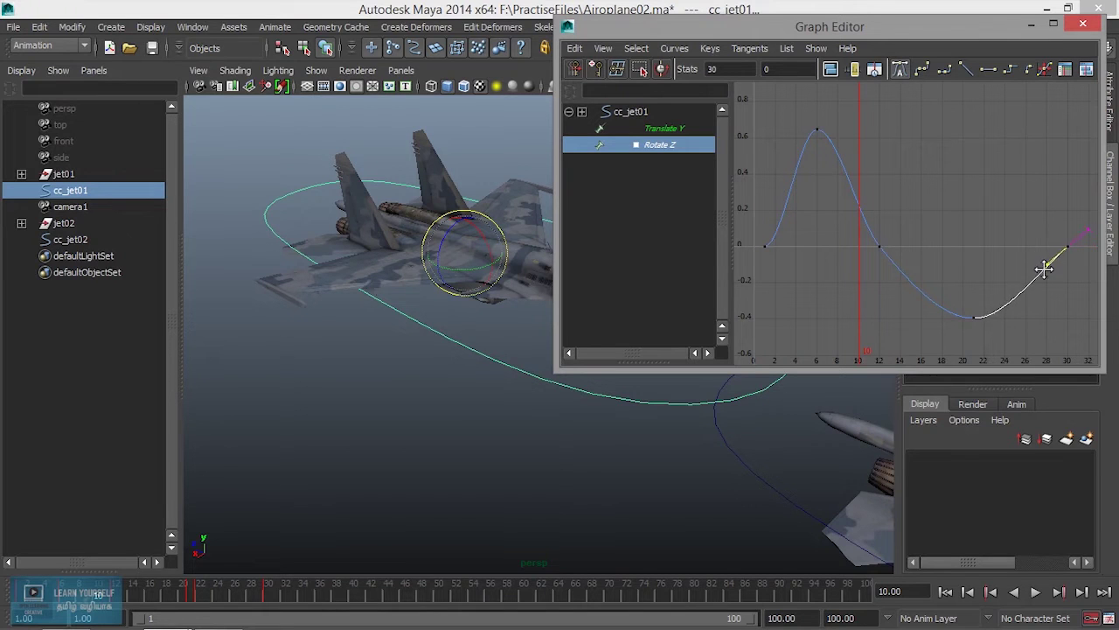
# Make the curve leave the first key at frame 1 more steeply
pyautogui.keyDown('alt'); pyautogui.moveTo(988, 283); pyautogui.dragTo(1024, 307, button='middle'); pyautogui.keyUp('alt')
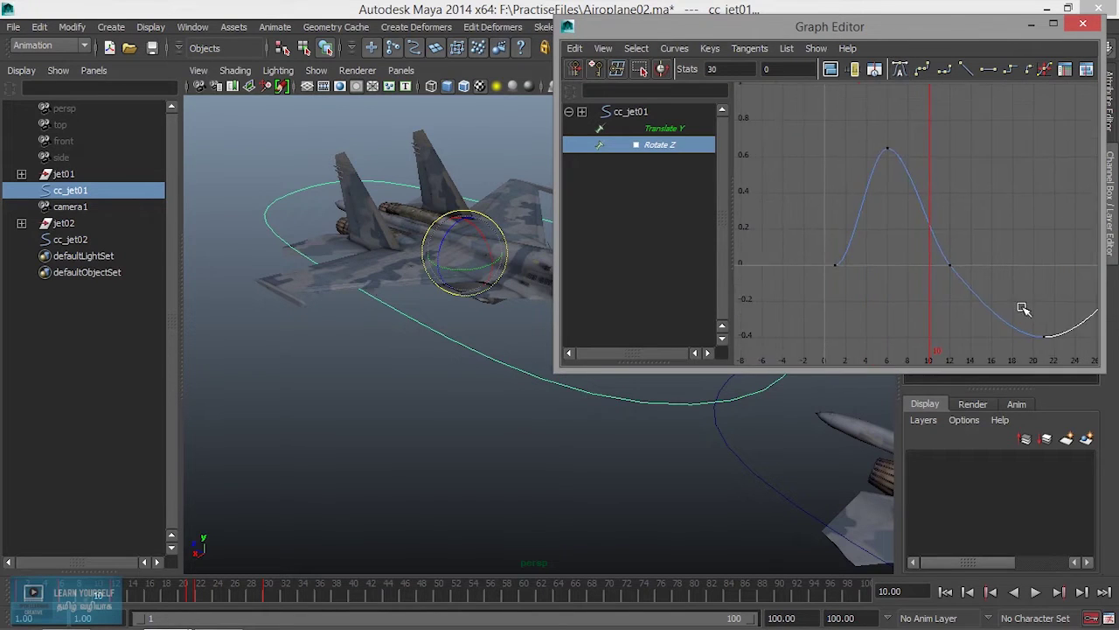
pyautogui.moveTo(812, 236); pyautogui.dragTo(866, 295)
pyautogui.moveTo(855, 245); pyautogui.dragTo(867, 288)
pyautogui.moveTo(862, 266); pyautogui.dragTo(848, 217, button='middle')
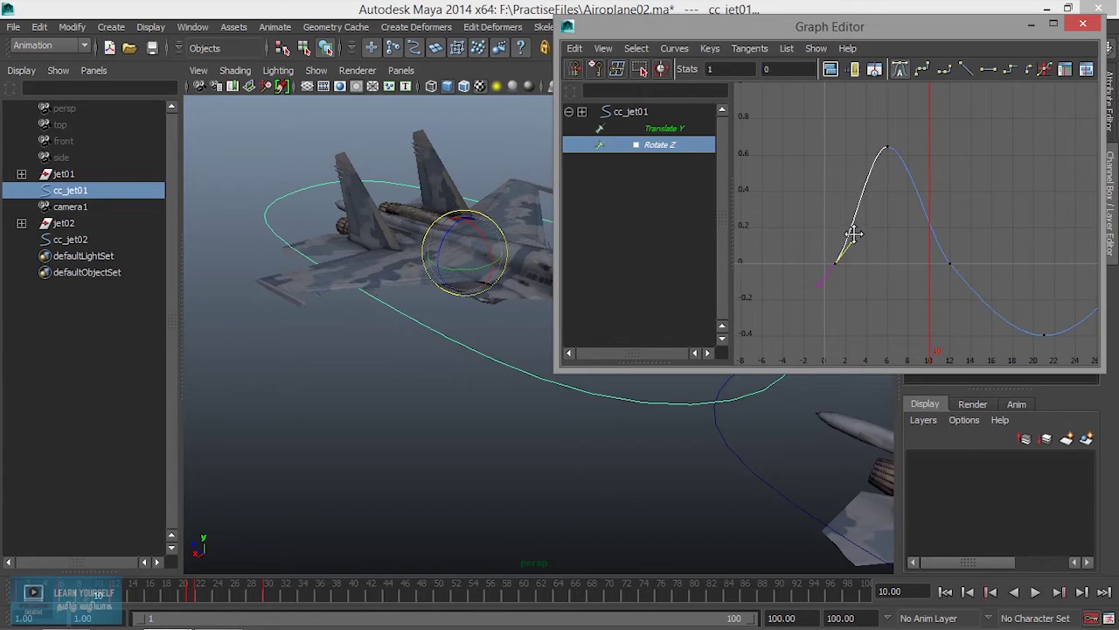
# Retime the keys: middle key to frame 16, peak to frame 8, trough to about 23
pyautogui.moveTo(905, 220); pyautogui.dragTo(982, 295)
pyautogui.moveTo(983, 310)
pyautogui.keyDown('alt'); pyautogui.mouseDown(button='middle')
pyautogui.moveTo(910, 299)
pyautogui.moveTo(936, 248)
pyautogui.mouseUp(button='middle'); pyautogui.keyUp('alt')
pyautogui.keyDown('alt'); pyautogui.moveTo(996, 266); pyautogui.dragTo(968, 278, button='middle'); pyautogui.keyUp('alt')
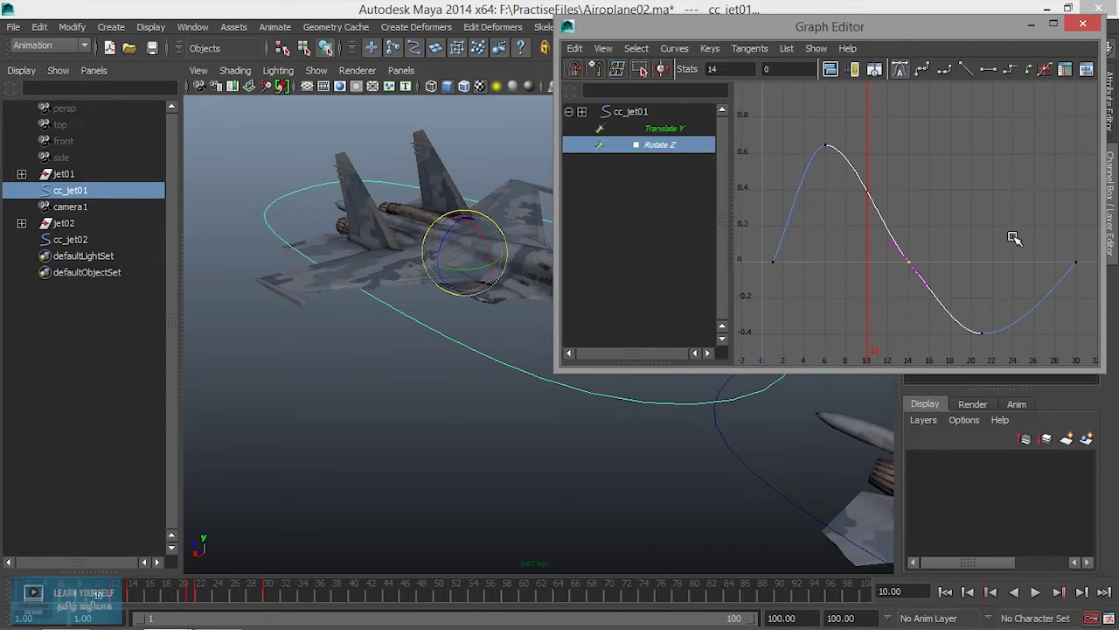
pyautogui.moveTo(909, 263); pyautogui.dragTo(953, 262, button='middle')
pyautogui.moveTo(799, 138)
pyautogui.mouseDown()
pyautogui.moveTo(861, 187)
pyautogui.moveTo(830, 157)
pyautogui.mouseUp()
pyautogui.moveTo(831, 145); pyautogui.dragTo(842, 145, button='middle')
pyautogui.moveTo(956, 314); pyautogui.dragTo(1017, 349)
pyautogui.moveTo(979, 335); pyautogui.dragTo(1005, 333, button='middle')
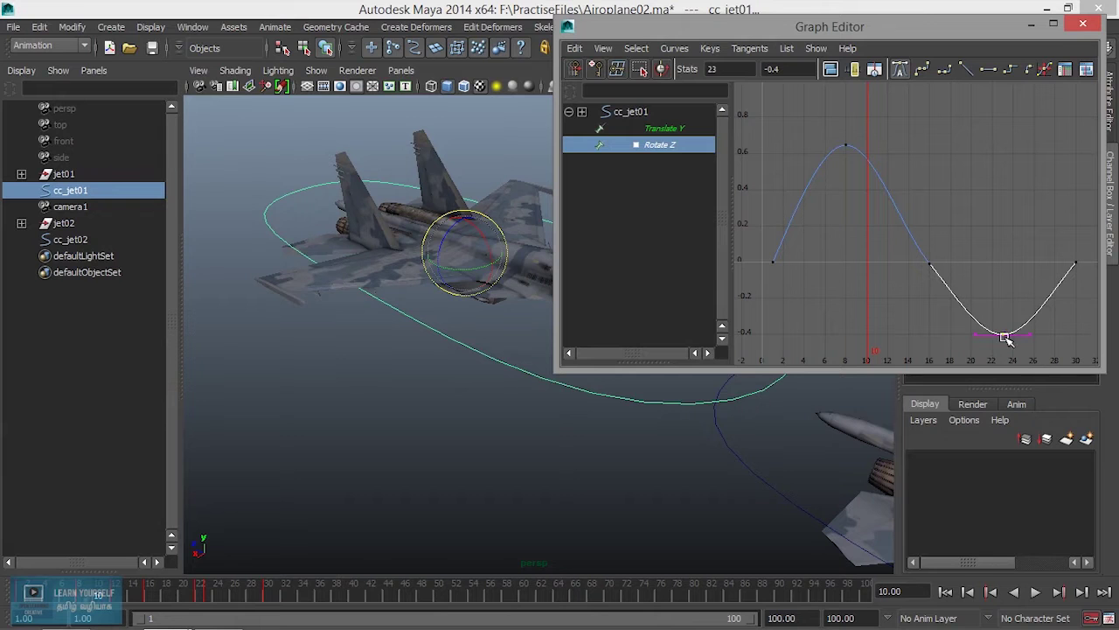
# Play back the retimed roll crossing zero at frame 16, then select the Translate Y curve
pyautogui.click(1036, 593)
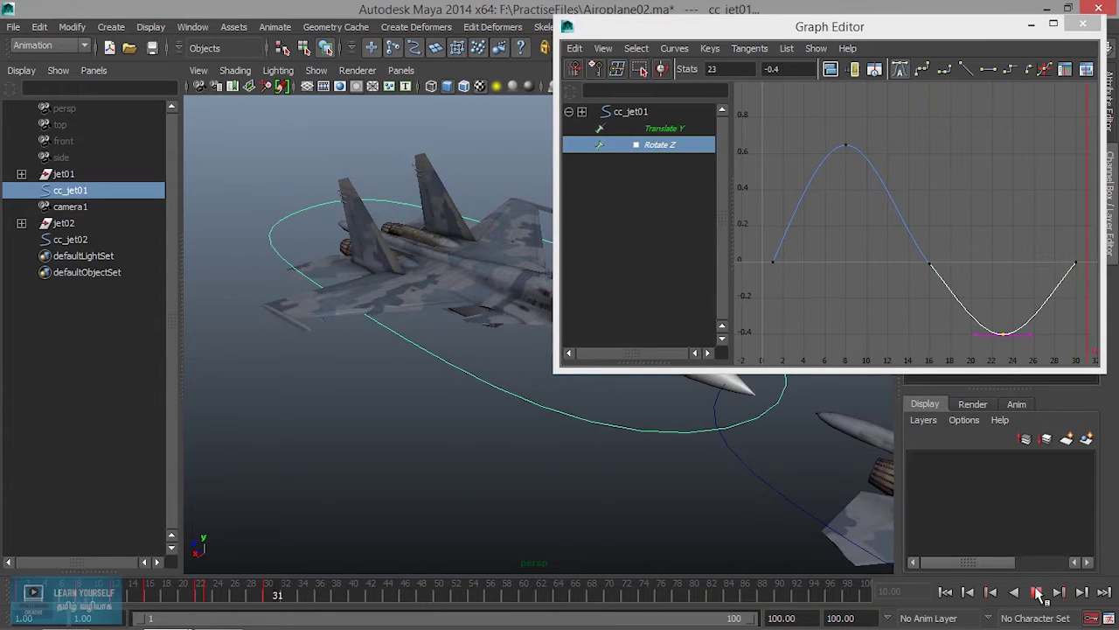
pyautogui.click(946, 592)
pyautogui.click(1036, 593)
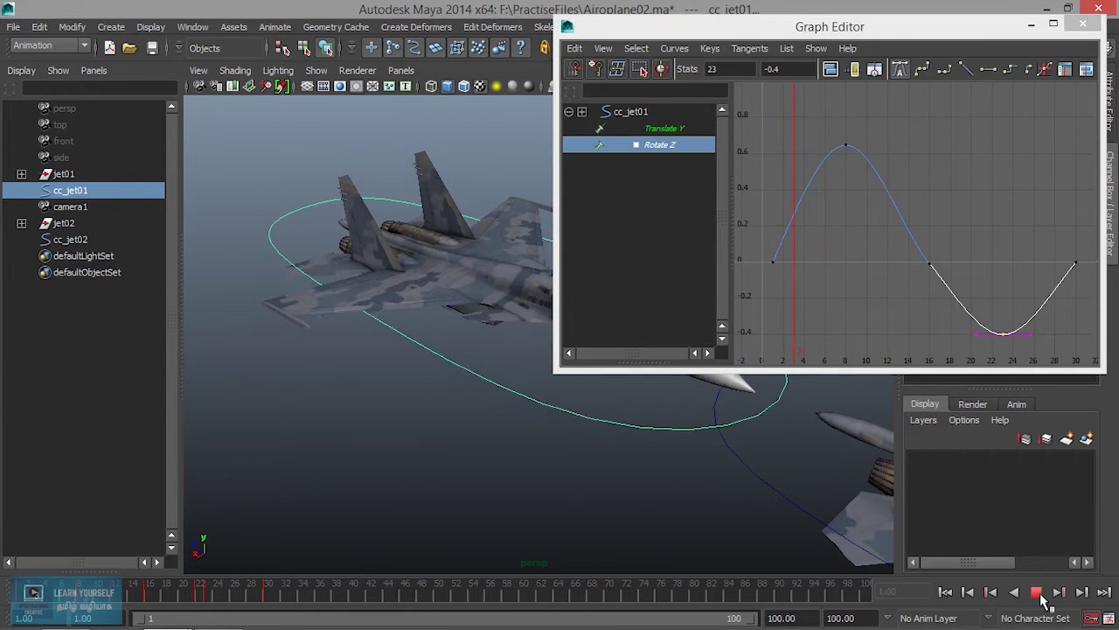
pyautogui.click(1036, 593)
pyautogui.moveTo(835, 140); pyautogui.dragTo(874, 196)
pyautogui.hotkey('alt', 'v')
pyautogui.moveTo(148, 593); pyautogui.dragTo(112, 591)
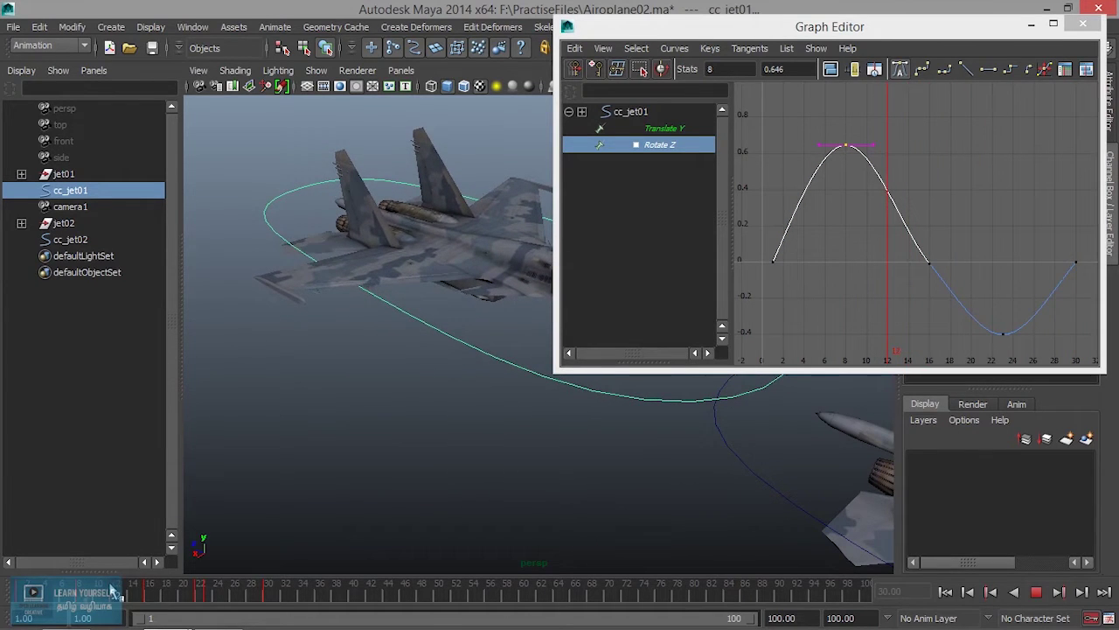
pyautogui.click(678, 130)
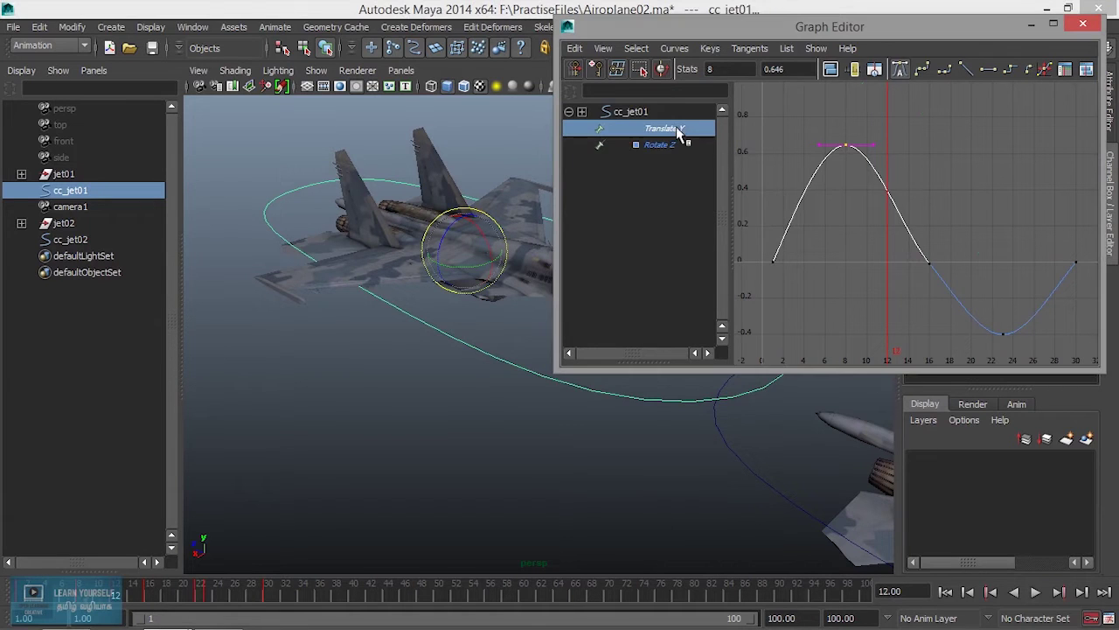
# Pull the frame-22 Translate Y key below zero to about -0.95
pyautogui.press('f')
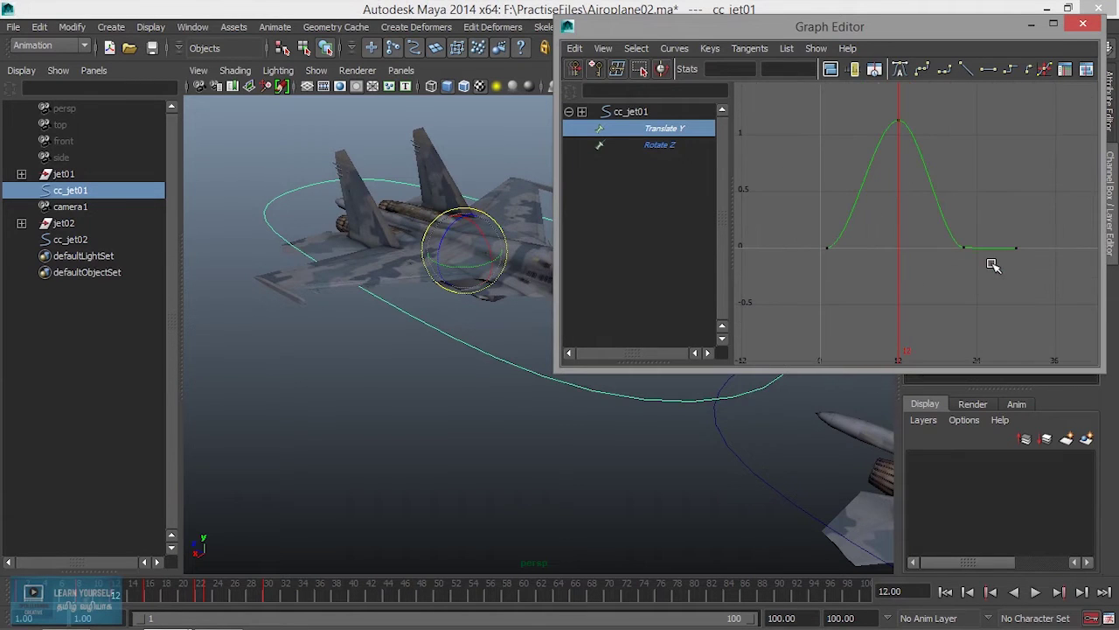
pyautogui.moveTo(927, 211); pyautogui.dragTo(973, 278)
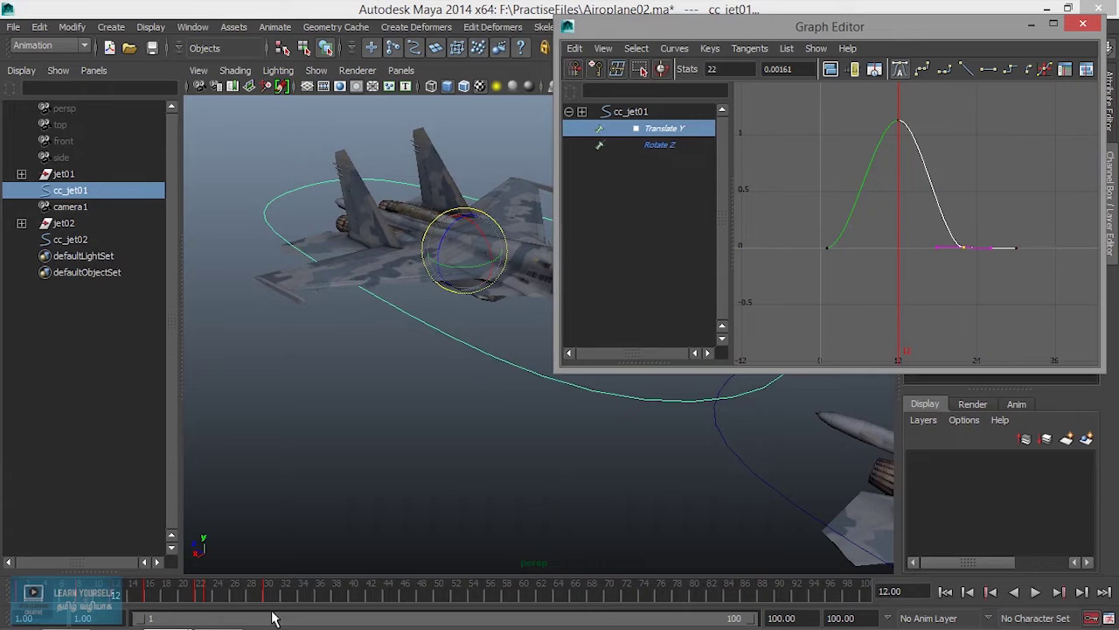
pyautogui.hotkey('alt', 'v')
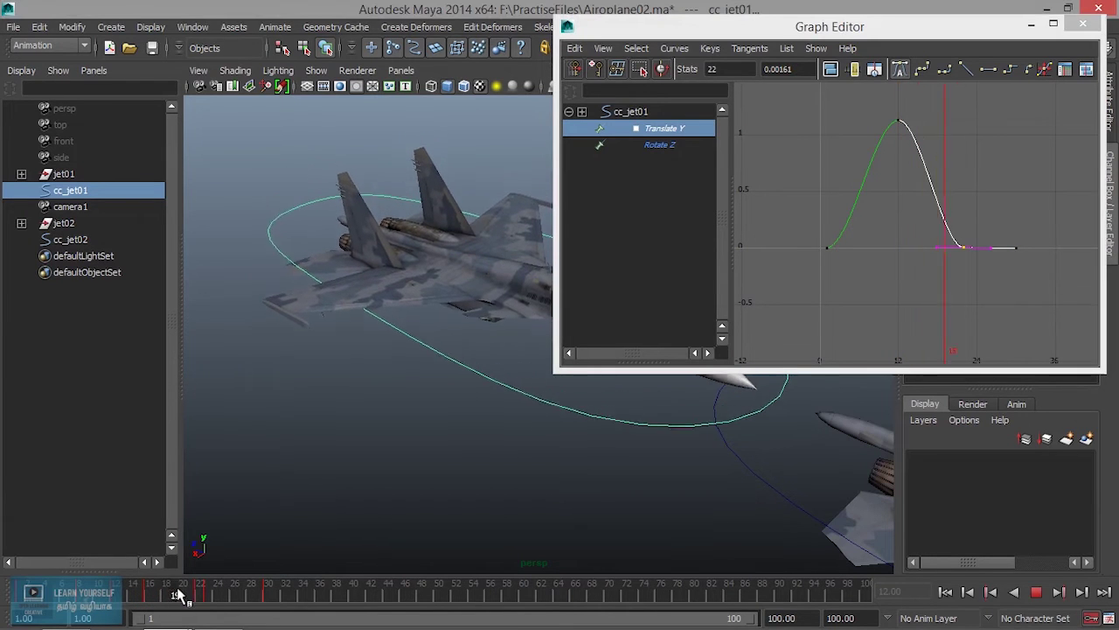
pyautogui.moveTo(235, 594); pyautogui.dragTo(208, 598)
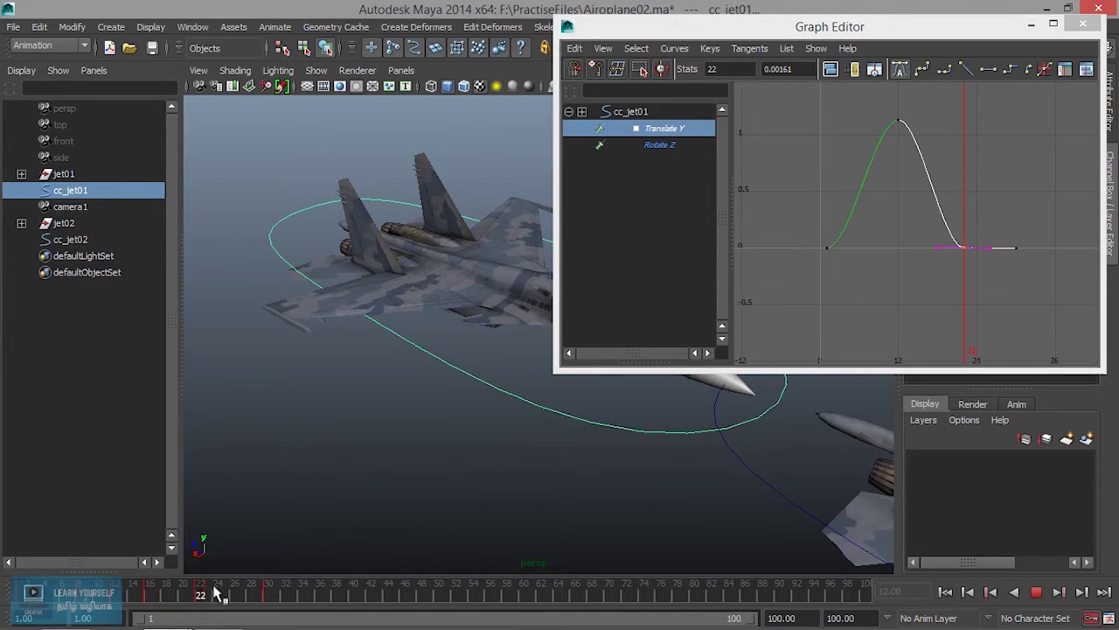
pyautogui.moveTo(951, 235); pyautogui.dragTo(966, 313, button='middle')
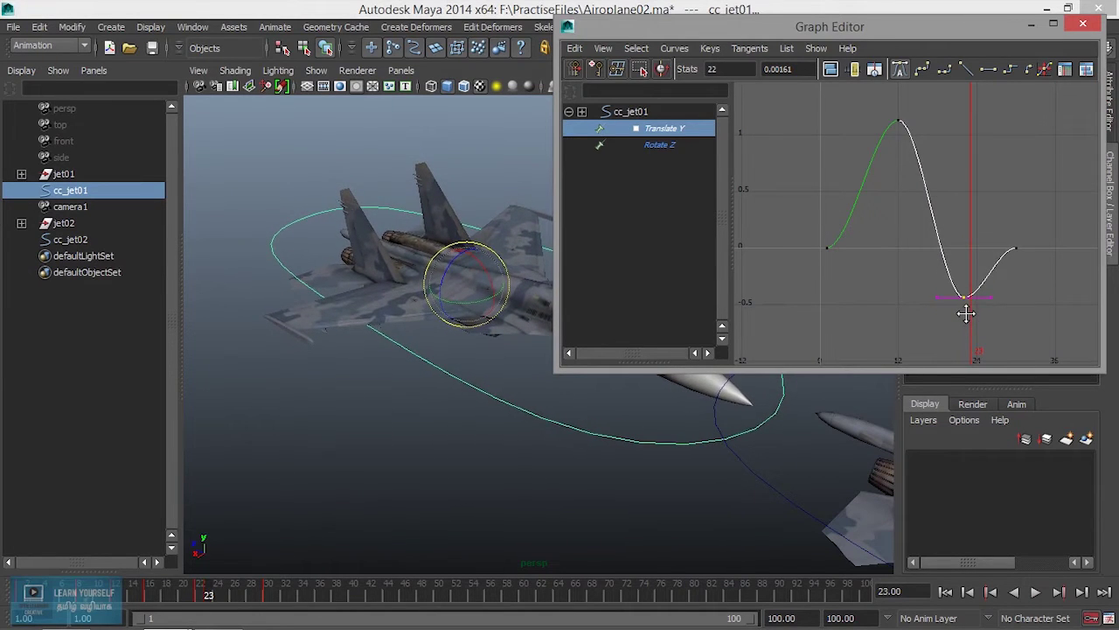
pyautogui.moveTo(966, 313); pyautogui.dragTo(964, 365, button='middle')
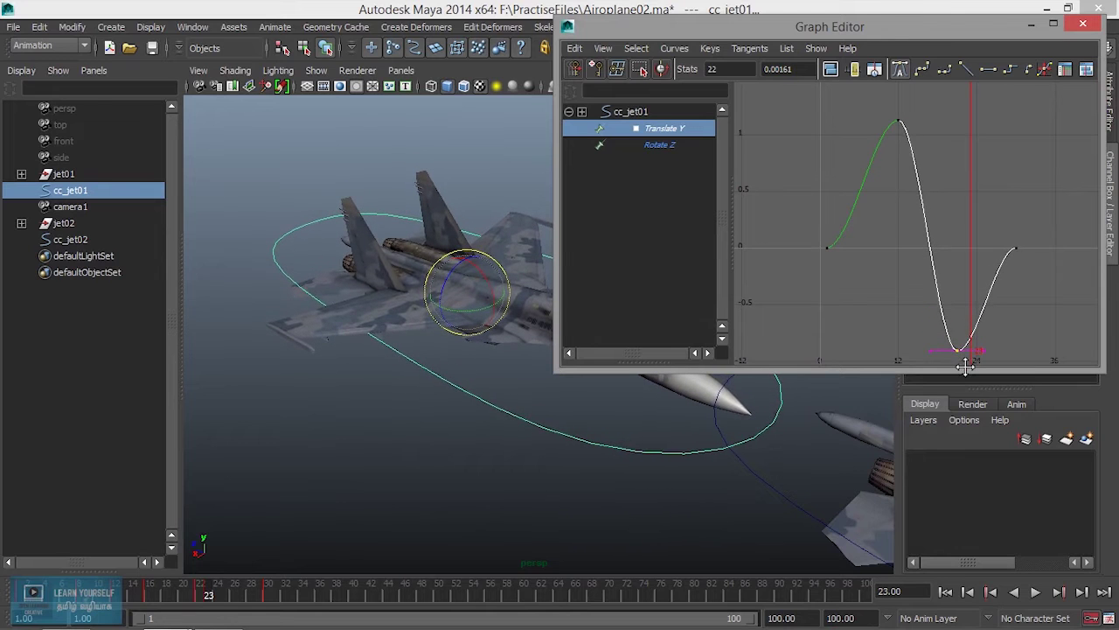
# Lower the frame-12 peak to about 0.78 and move the low key to frame 23
pyautogui.moveTo(875, 109); pyautogui.dragTo(904, 160)
pyautogui.moveTo(904, 160); pyautogui.dragTo(900, 197, button='middle')
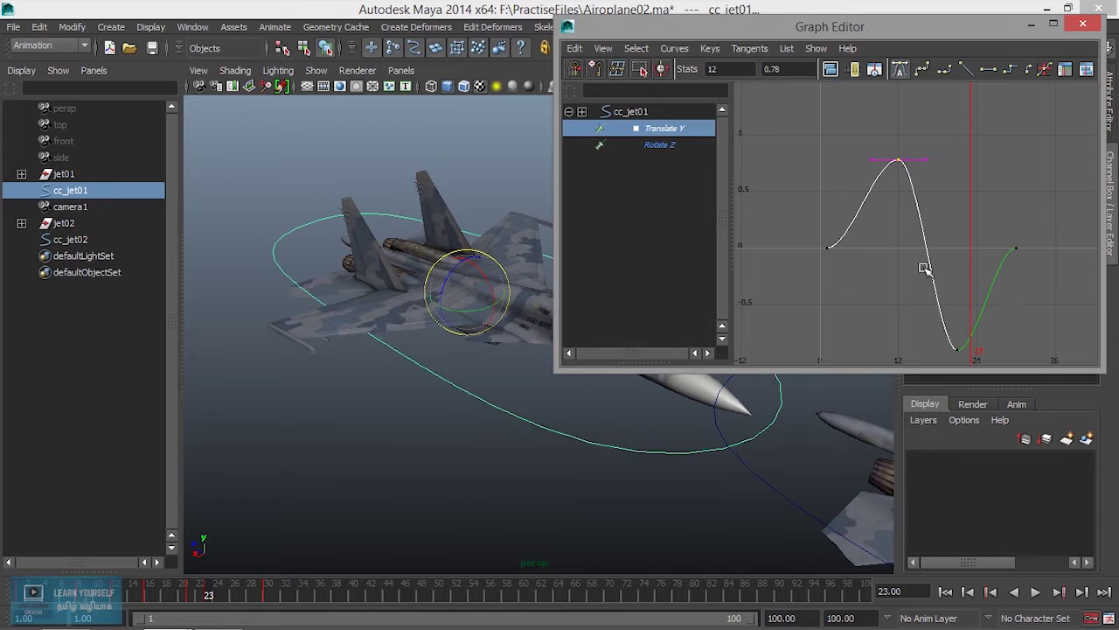
pyautogui.moveTo(933, 333); pyautogui.dragTo(1012, 380)
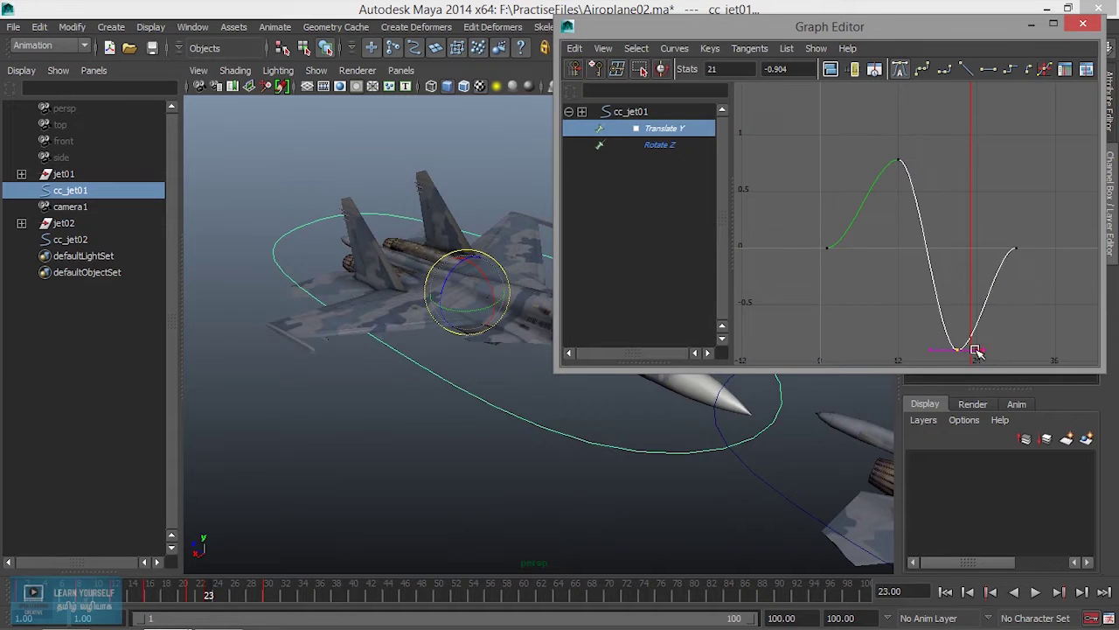
pyautogui.moveTo(960, 349); pyautogui.dragTo(970, 349, button='middle')
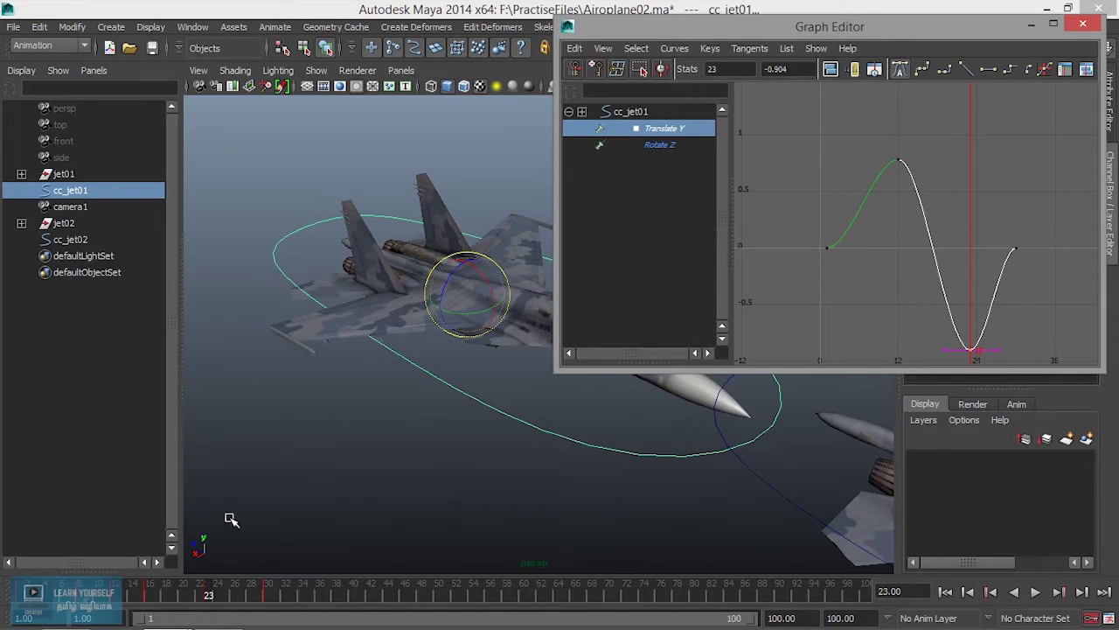
# Replay from the first frame, stop at frame 10 and reselect the Rotate Z curve
pyautogui.hotkey('alt', 'shift', 'v')
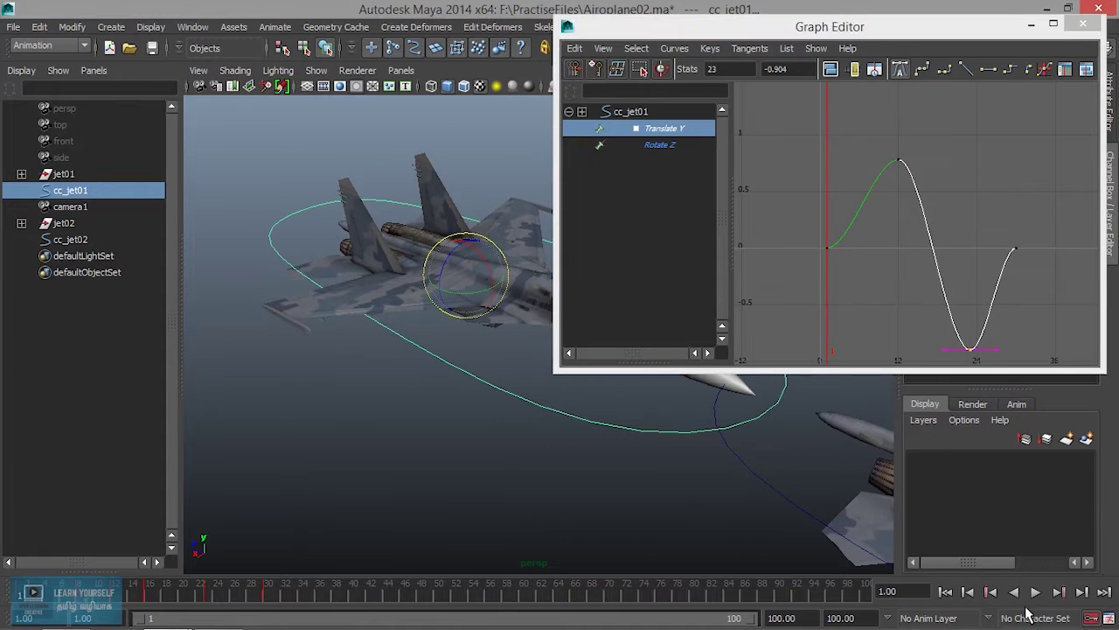
pyautogui.click(1036, 593)
pyautogui.click(1036, 592)
pyautogui.moveTo(224, 593); pyautogui.dragTo(144, 593)
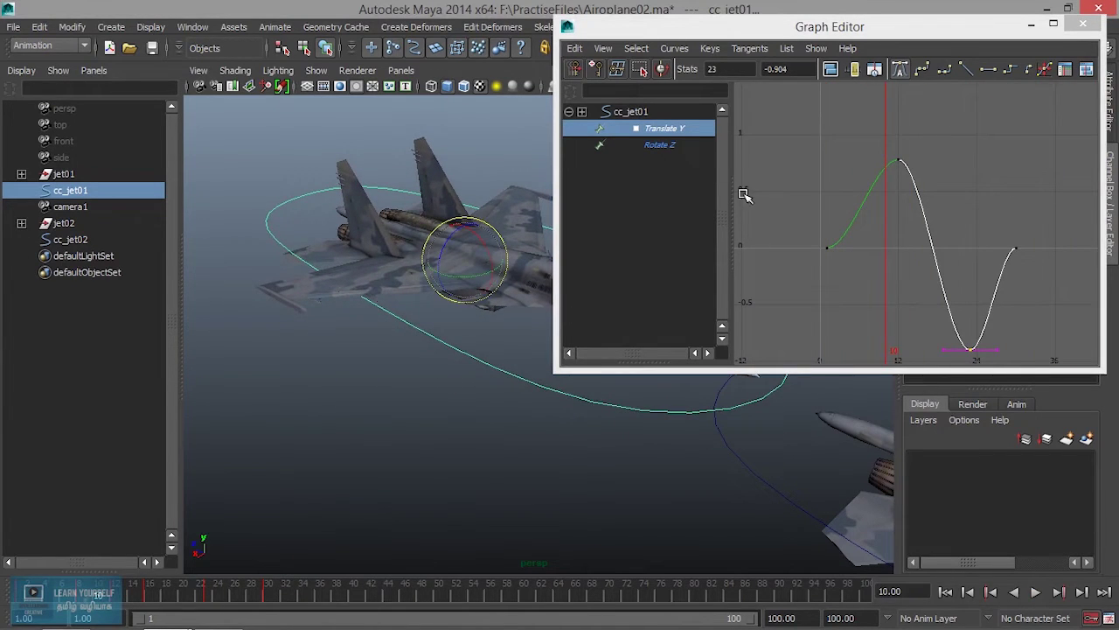
pyautogui.click(649, 145)
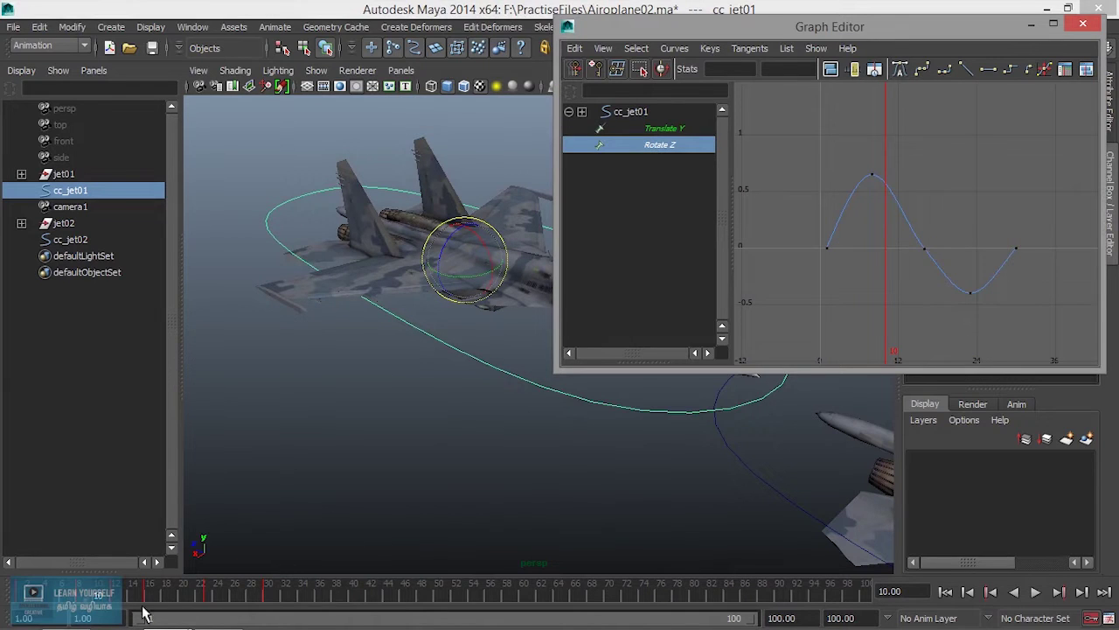
# Raise the frame-8 Rotate Z key to 1.326, play back and test-roll the jet
pyautogui.hotkey('alt', 'v')
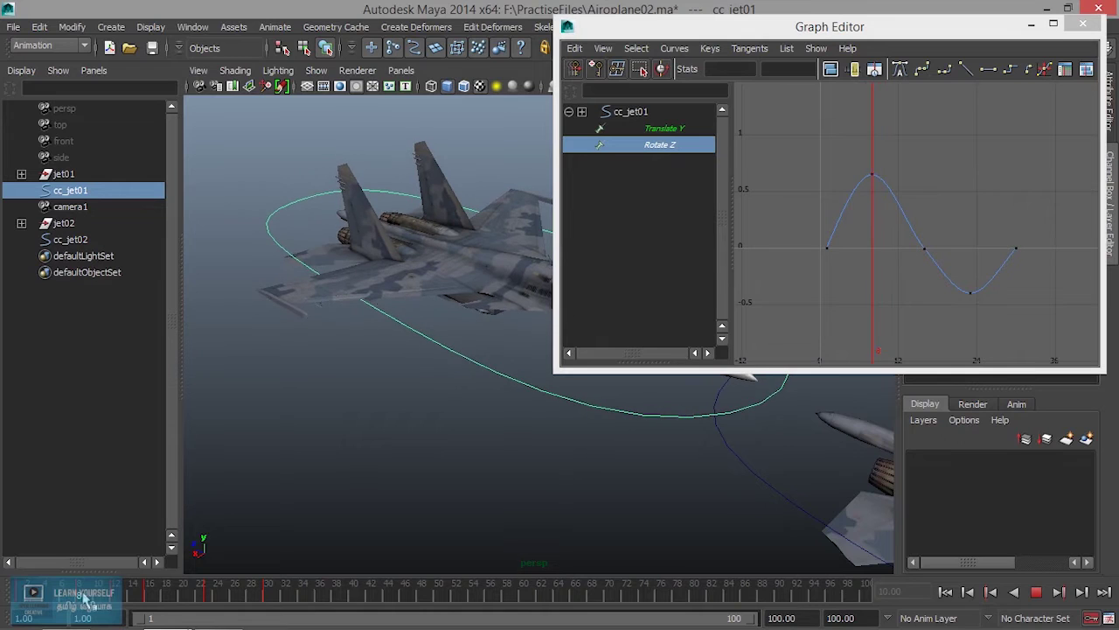
pyautogui.hotkey('alt', 'v')
pyautogui.moveTo(857, 155); pyautogui.dragTo(909, 205)
pyautogui.moveTo(864, 219); pyautogui.dragTo(861, 140, button='middle')
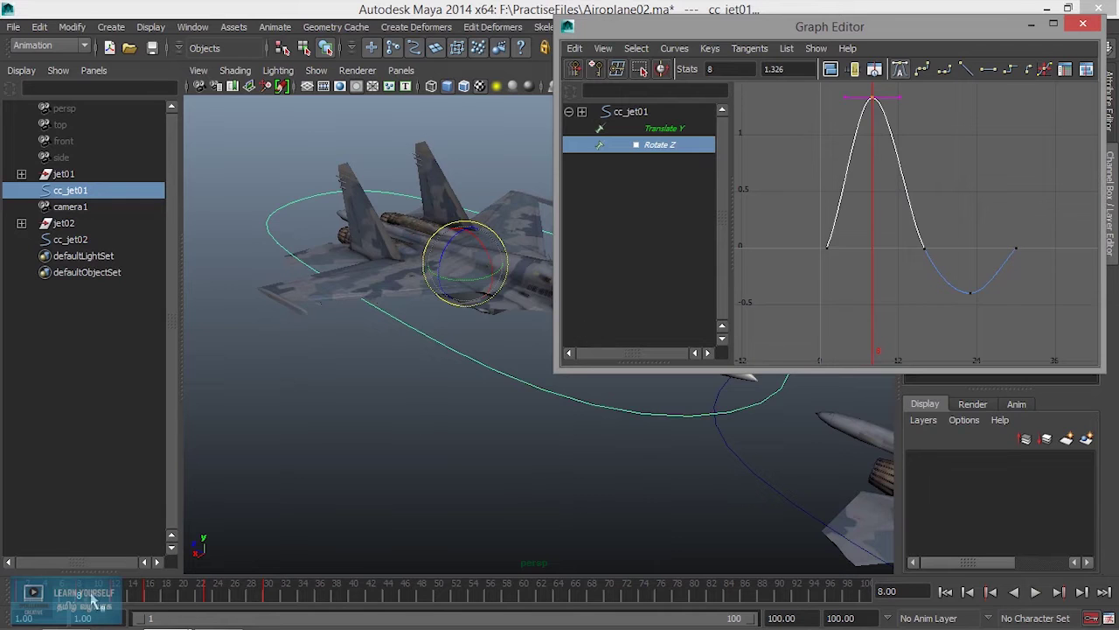
pyautogui.hotkey('alt', 'v')
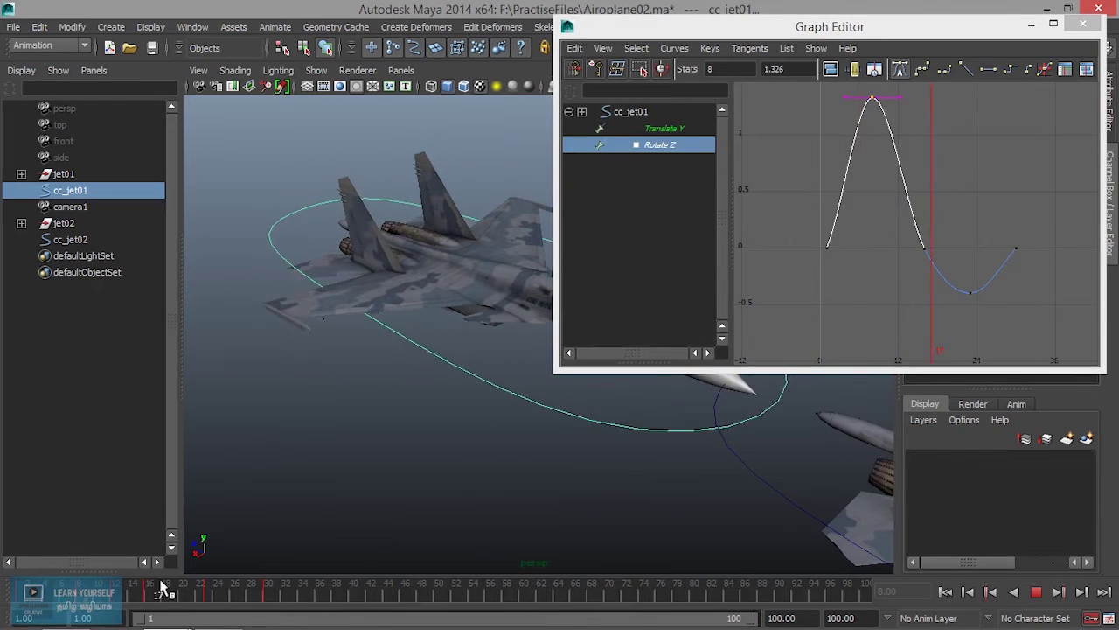
pyautogui.click(115, 588)
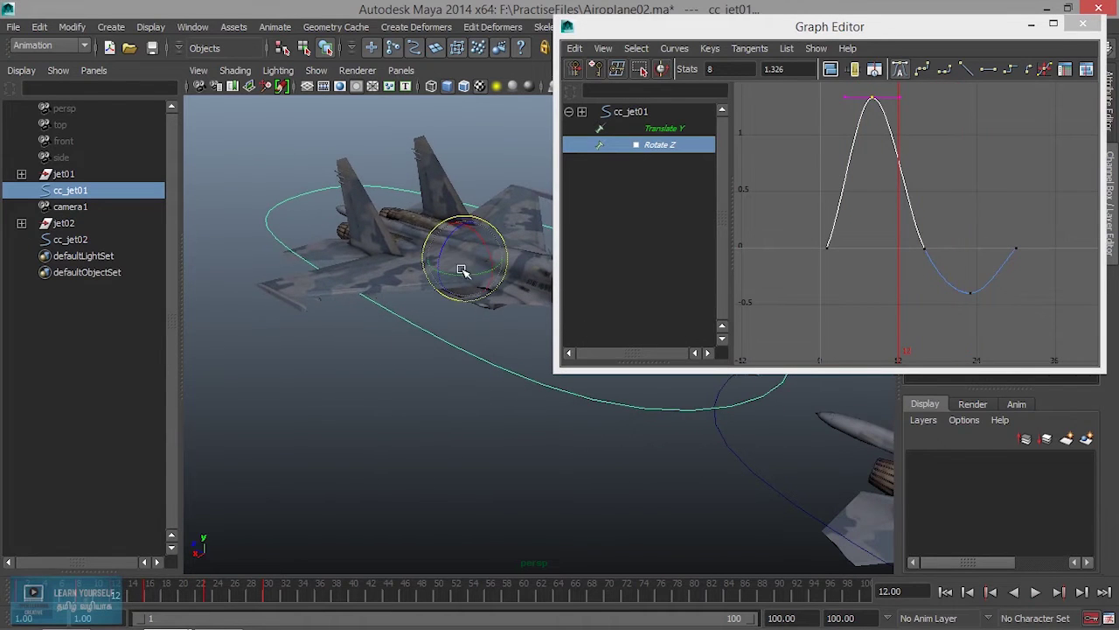
pyautogui.moveTo(450, 246); pyautogui.dragTo(490, 263)
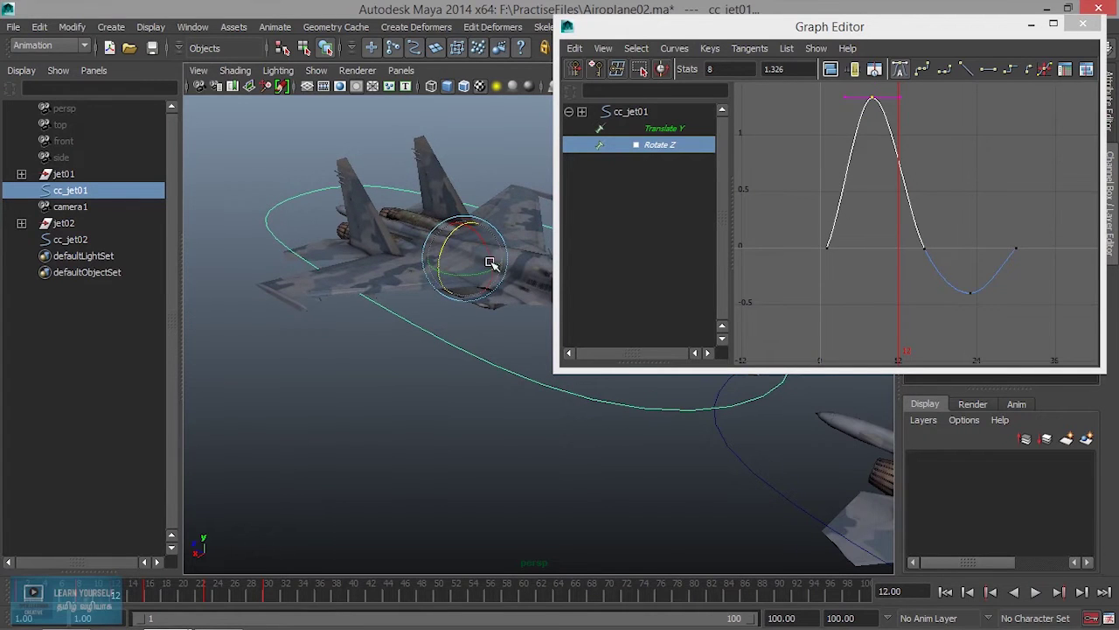
# At frame 8, roll the jet further so its Rotate Z key reaches about 6.087
pyautogui.click(990, 592)
pyautogui.scroll(-3, 527, 459)
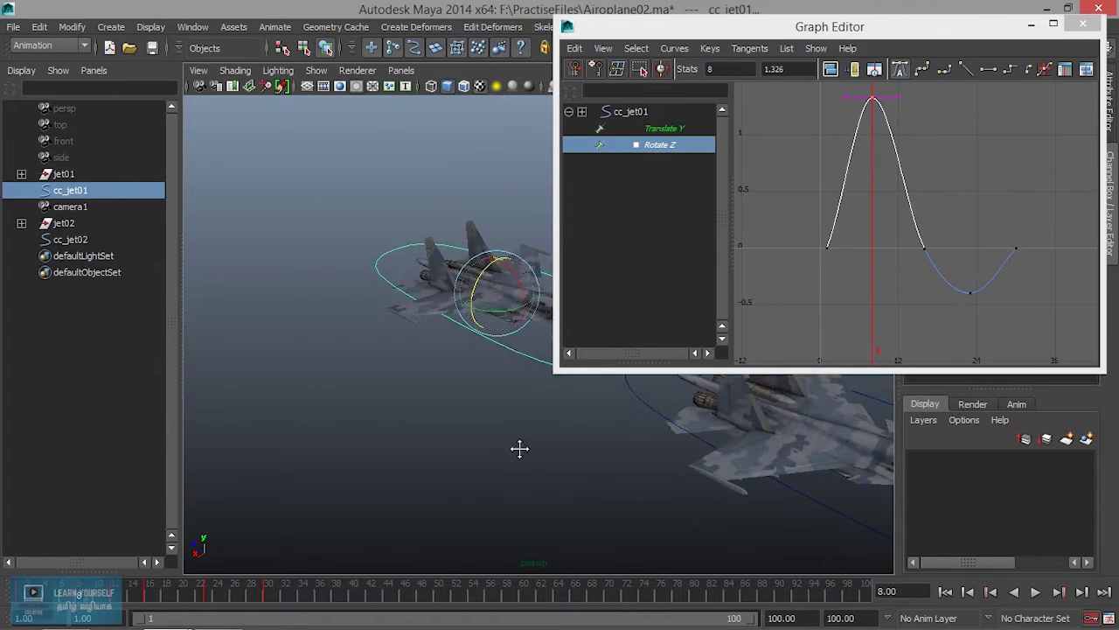
pyautogui.keyDown('alt'); pyautogui.moveTo(532, 445); pyautogui.dragTo(448, 498, button='middle'); pyautogui.keyUp('alt')
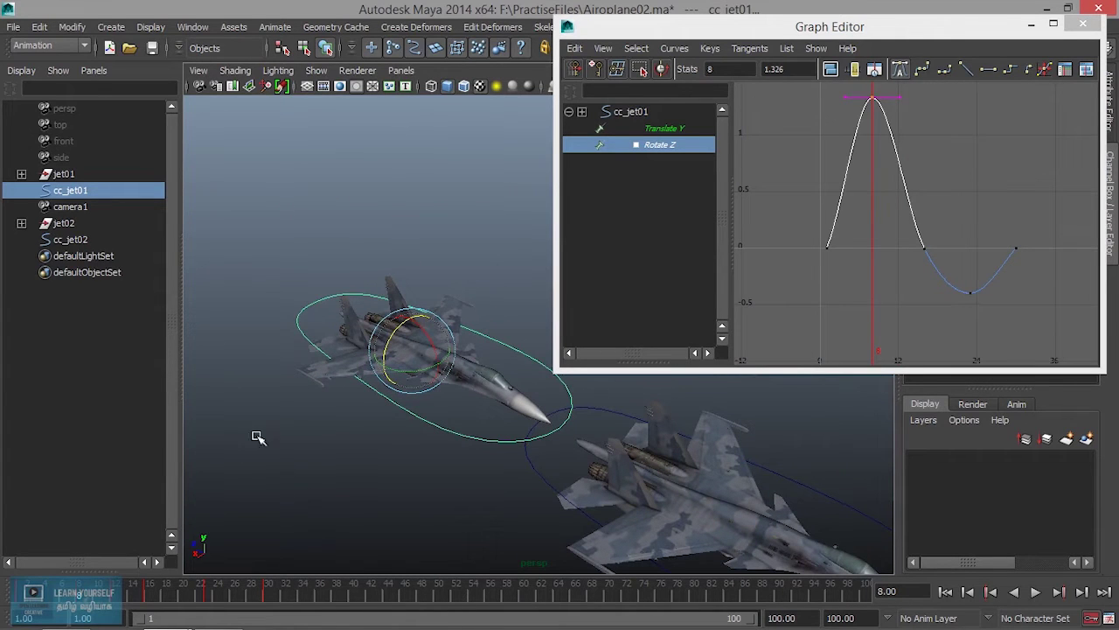
pyautogui.moveTo(396, 327); pyautogui.dragTo(404, 331)
pyautogui.scroll(-2, 785, 295)
pyautogui.moveTo(804, 280)
pyautogui.keyDown('alt'); pyautogui.mouseDown(button='middle')
pyautogui.moveTo(857, 329)
pyautogui.moveTo(820, 245)
pyautogui.mouseUp(button='middle'); pyautogui.keyUp('alt')
pyautogui.scroll(-1, 857, 330)
pyautogui.press('f')
pyautogui.scroll(-2, 912, 262)
pyautogui.scroll(1, 903, 278)
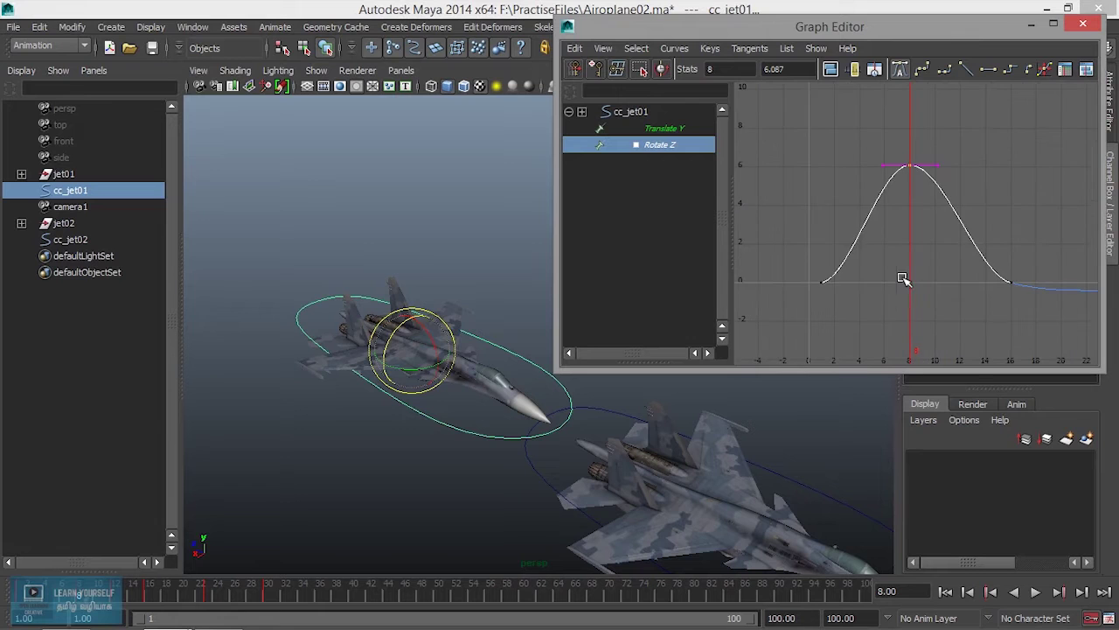
# Set cc_jet01's Rotate Z peak key value to 7
pyautogui.keyDown('alt'); pyautogui.moveTo(922, 295); pyautogui.dragTo(899, 283, button='middle'); pyautogui.keyUp('alt')
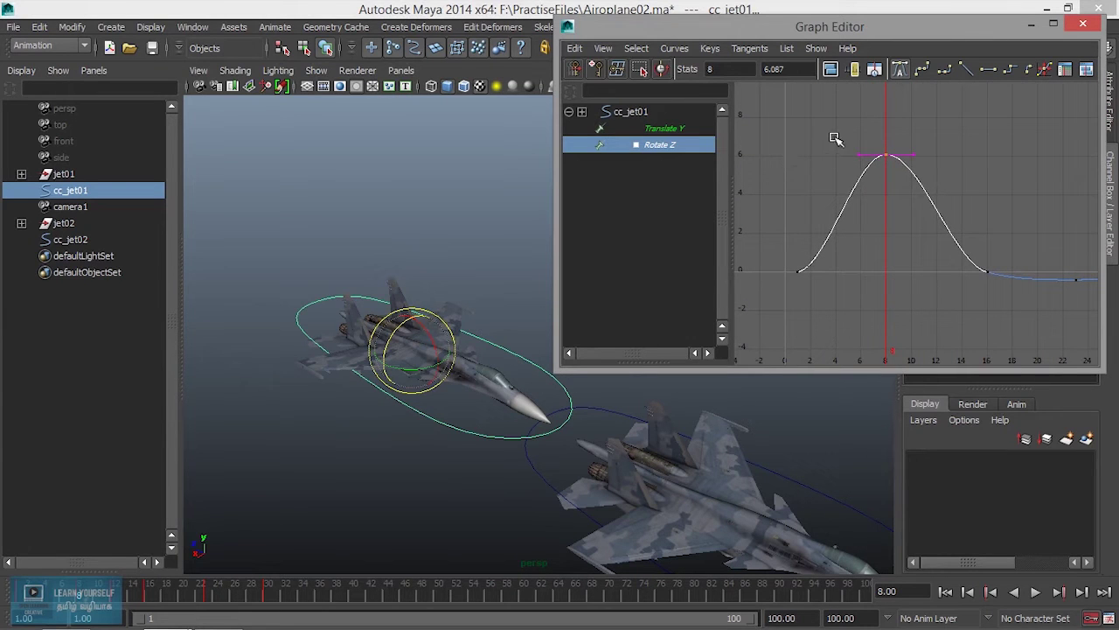
pyautogui.moveTo(835, 138); pyautogui.dragTo(924, 189)
pyautogui.click(799, 72)
pyautogui.press('Return')
# Set the Rotate Z key near frame 23 to -7, mirroring the peak
pyautogui.keyDown('alt'); pyautogui.moveTo(979, 278); pyautogui.dragTo(875, 257, button='middle'); pyautogui.keyUp('alt')
pyautogui.moveTo(924, 219); pyautogui.dragTo(995, 306)
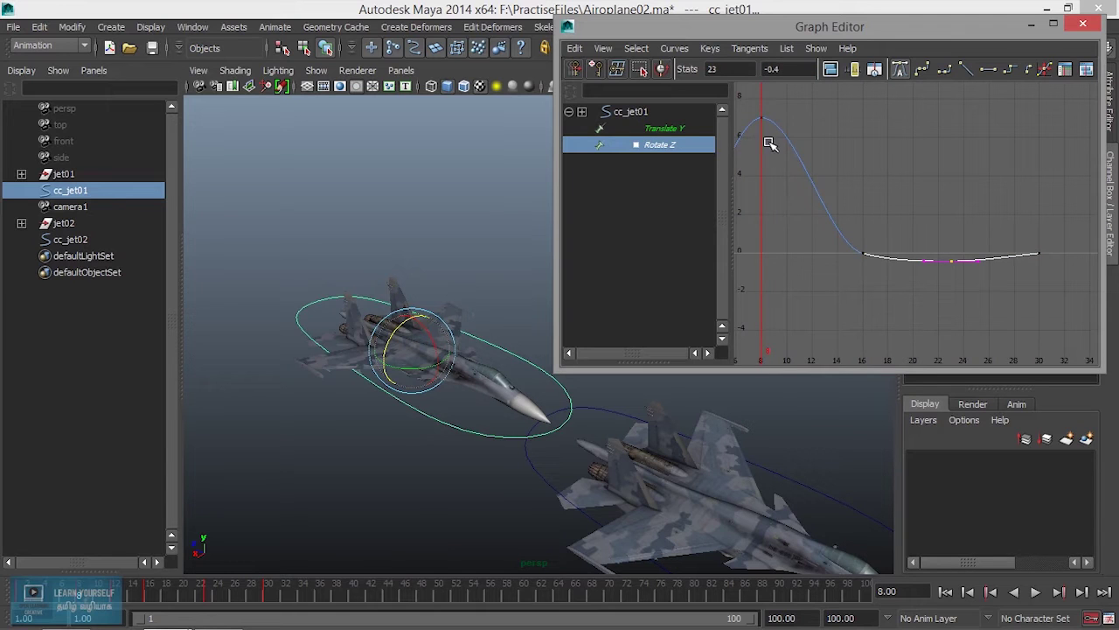
pyautogui.click(789, 74)
pyautogui.write('-1')
pyautogui.press('Return')
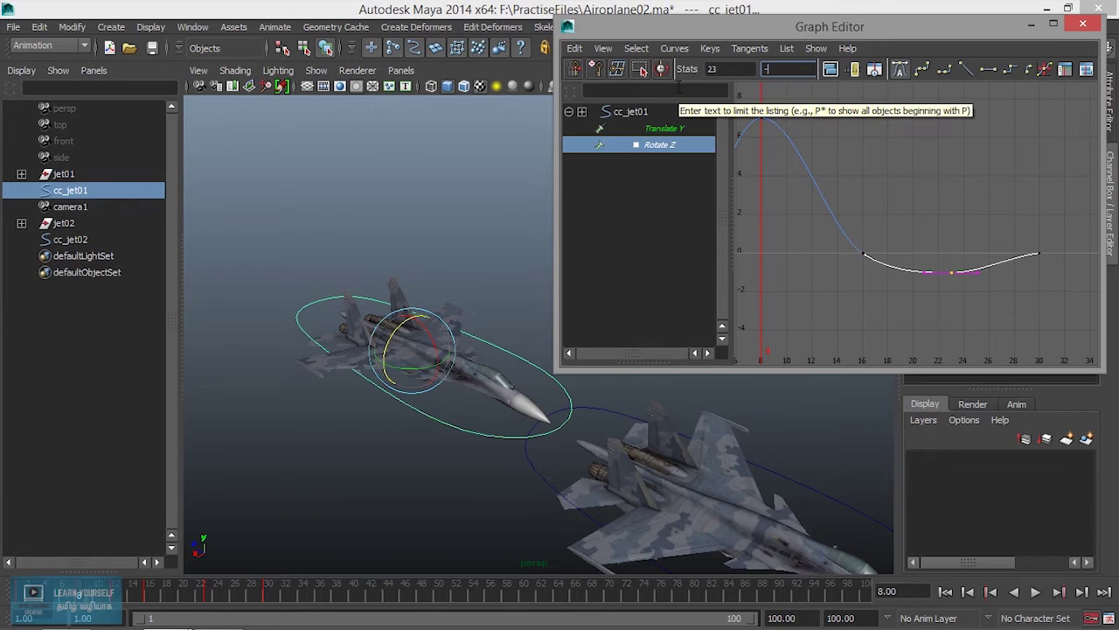
pyautogui.write('-7')
pyautogui.press('Return')
pyautogui.press('a')
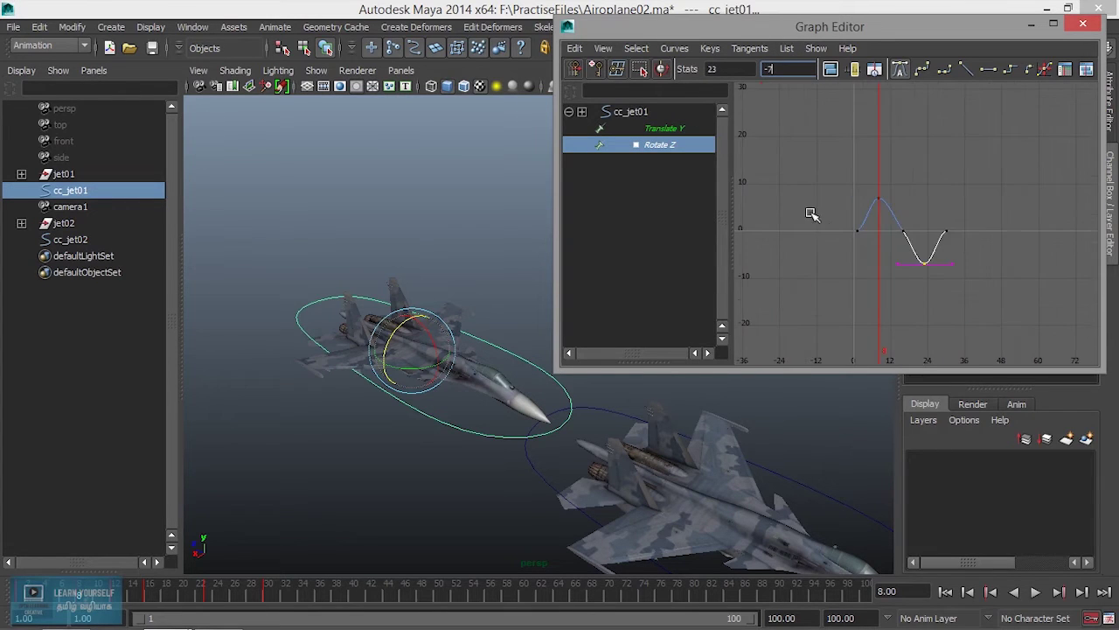
# Nudge the frame-16 Rotate Z key to 15 and back to 16, then select its incoming tangent
pyautogui.moveTo(840, 224); pyautogui.dragTo(927, 284)
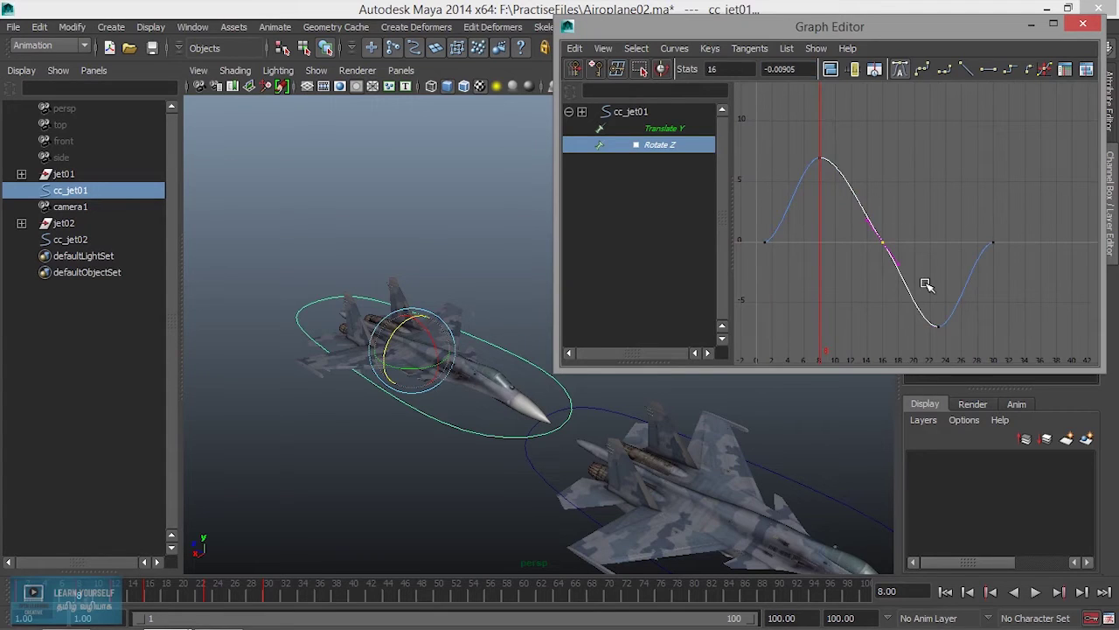
pyautogui.press('f')
pyautogui.keyDown('shift'); pyautogui.moveTo(855, 278); pyautogui.dragTo(813, 313, button='middle'); pyautogui.keyUp('shift')
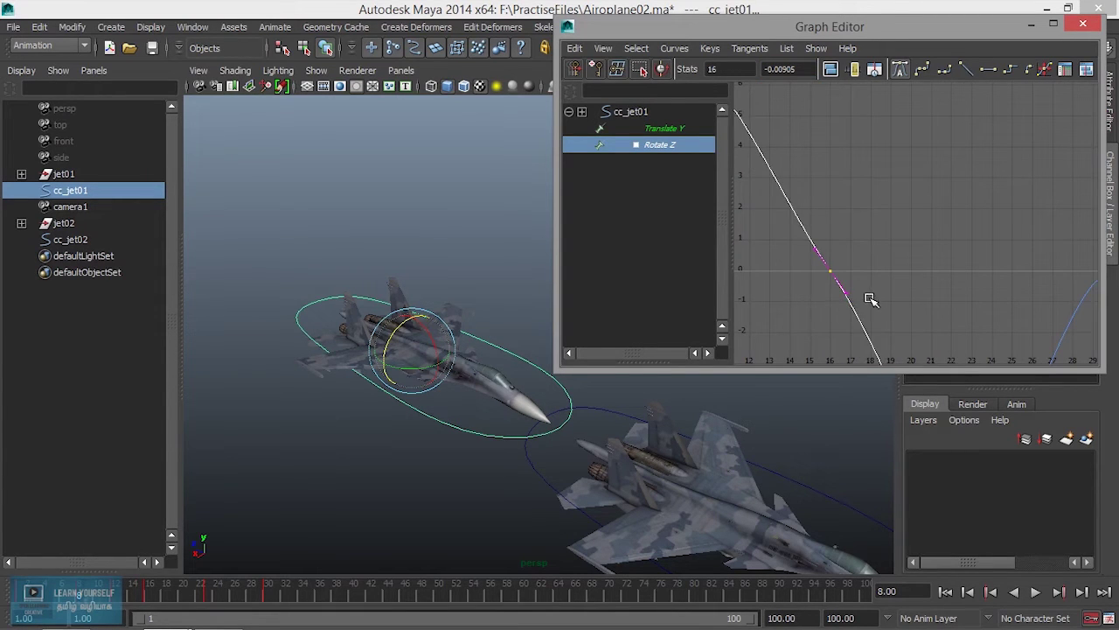
pyautogui.keyDown('shift'); pyautogui.moveTo(827, 312); pyautogui.dragTo(832, 315, button='middle'); pyautogui.keyUp('shift')
pyautogui.click(823, 247)
pyautogui.press('a')
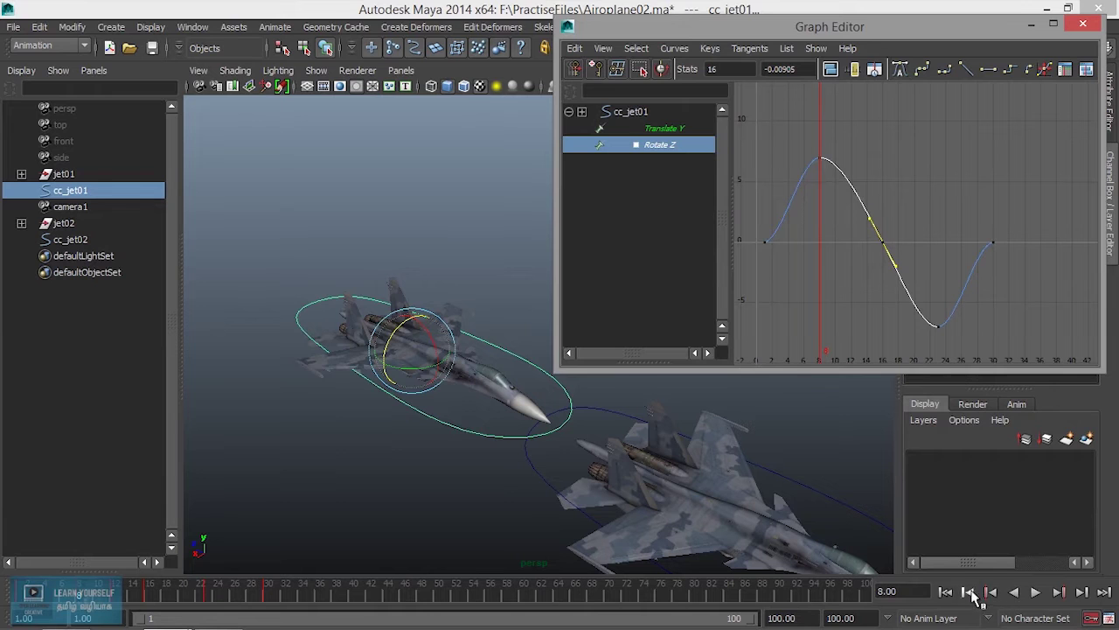
# Play the roll from frame 1 to preview it, then set the time to frame 16
pyautogui.click(945, 591)
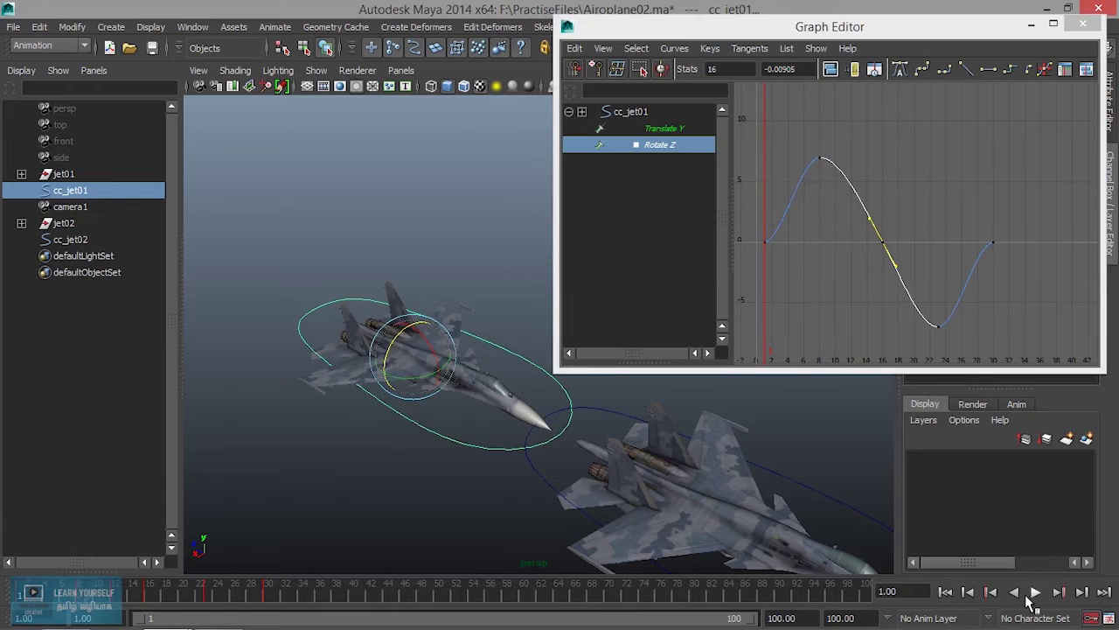
pyautogui.click(1034, 592)
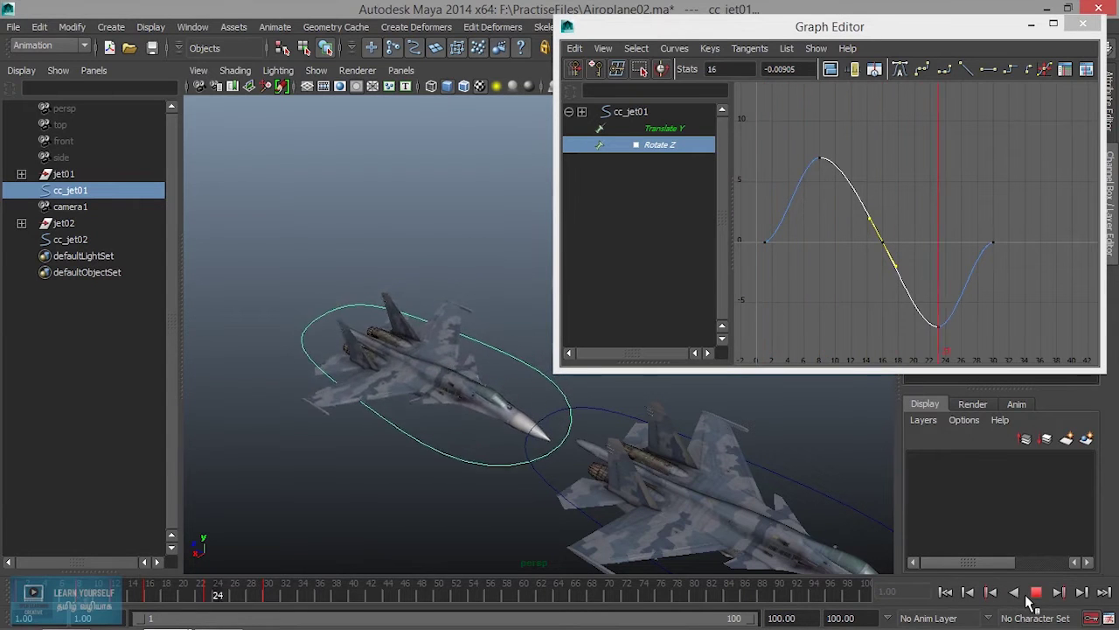
pyautogui.press('Escape')
pyautogui.moveTo(229, 584); pyautogui.dragTo(149, 584)
# Swing the frame-30 key's incoming tangent steeply down-left and play back to check
pyautogui.click(991, 241)
pyautogui.moveTo(980, 247)
pyautogui.mouseDown(button='middle')
pyautogui.moveTo(989, 240)
pyautogui.moveTo(979, 259)
pyautogui.mouseUp(button='middle')
pyautogui.moveTo(958, 224); pyautogui.dragTo(976, 260)
pyautogui.moveTo(965, 243); pyautogui.dragTo(976, 278, button='middle')
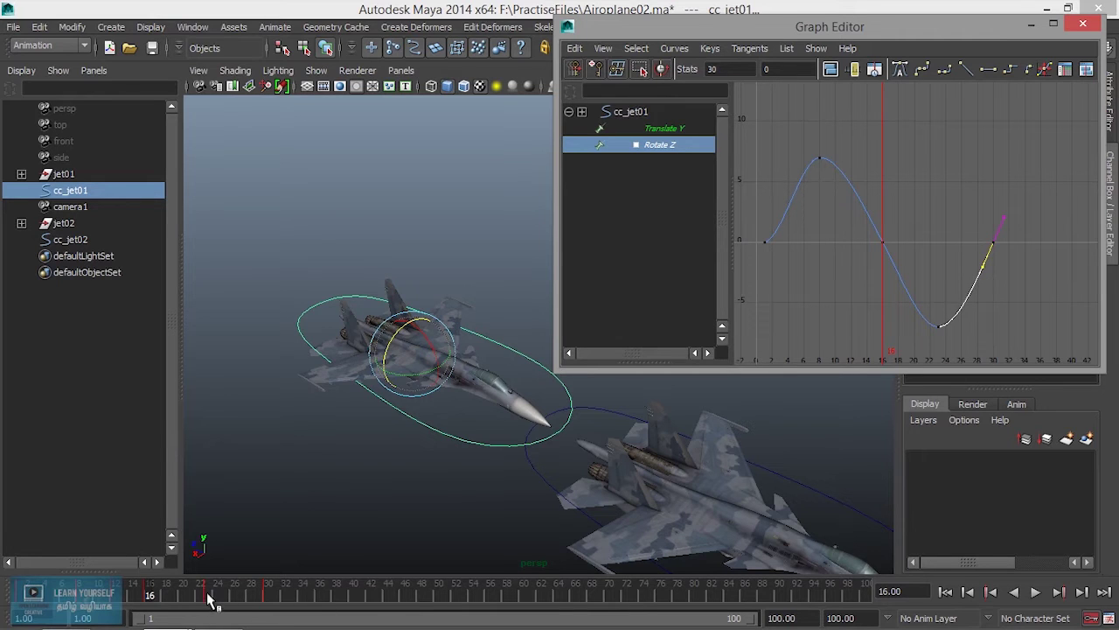
pyautogui.hotkey('alt', 'v')
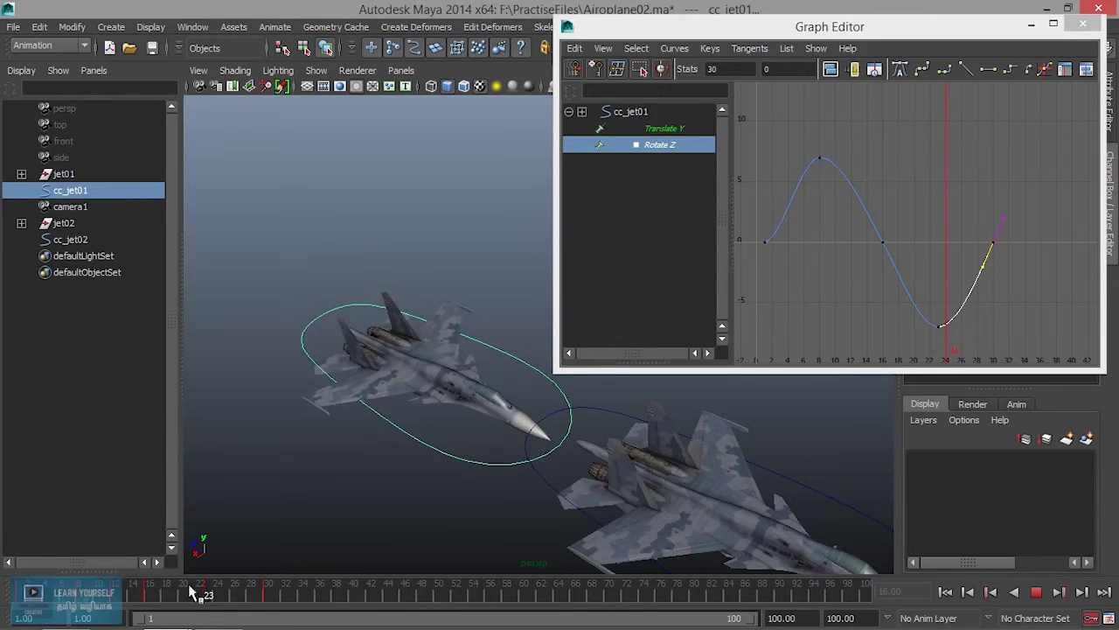
pyautogui.hotkey('alt', 'v')
pyautogui.click(1035, 592)
pyautogui.hotkey('alt', 'v')
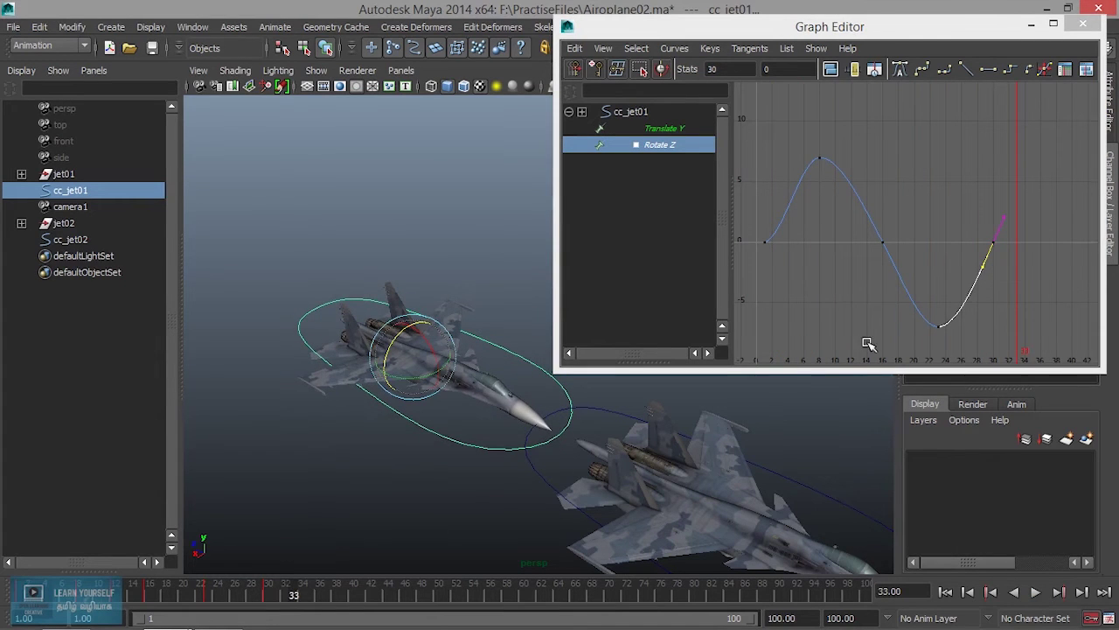
# Rotate the frame-1 key's tangent upward to steepen the start of the roll
pyautogui.moveTo(831, 285); pyautogui.dragTo(732, 219)
pyautogui.click(790, 237)
pyautogui.moveTo(792, 235); pyautogui.dragTo(781, 208)
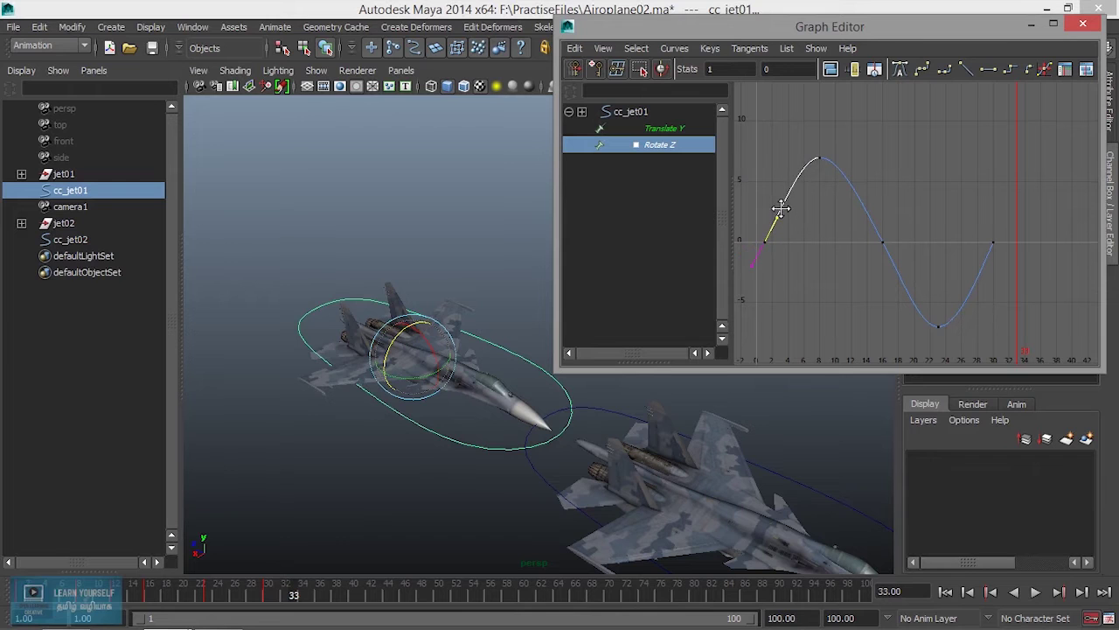
# Replay the animation forward and in reverse to preview the eased roll
pyautogui.click(946, 593)
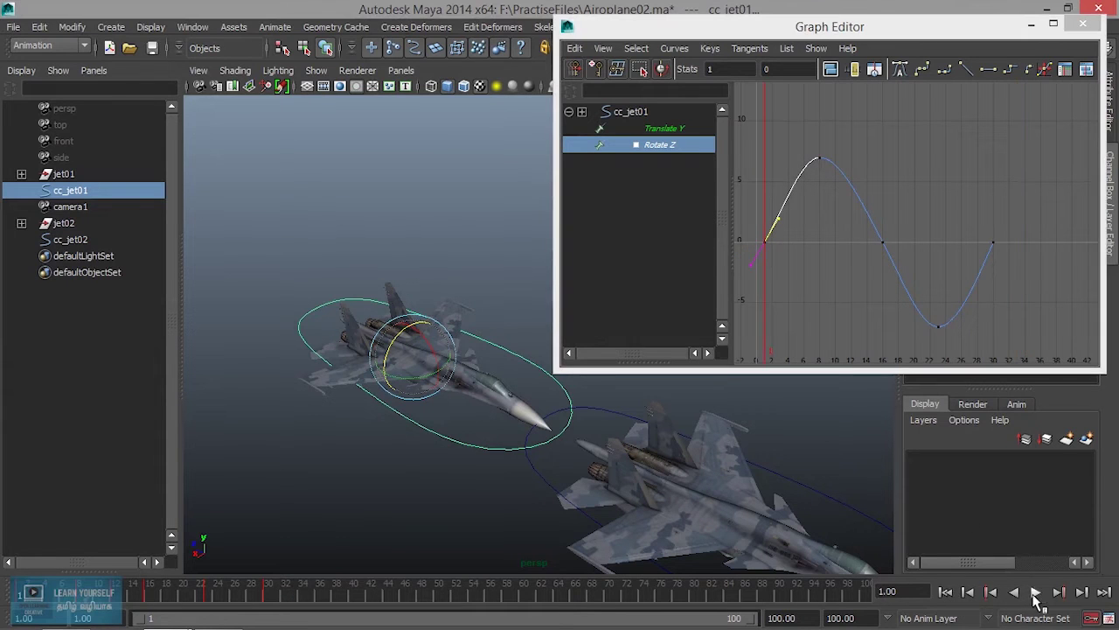
pyautogui.click(1035, 593)
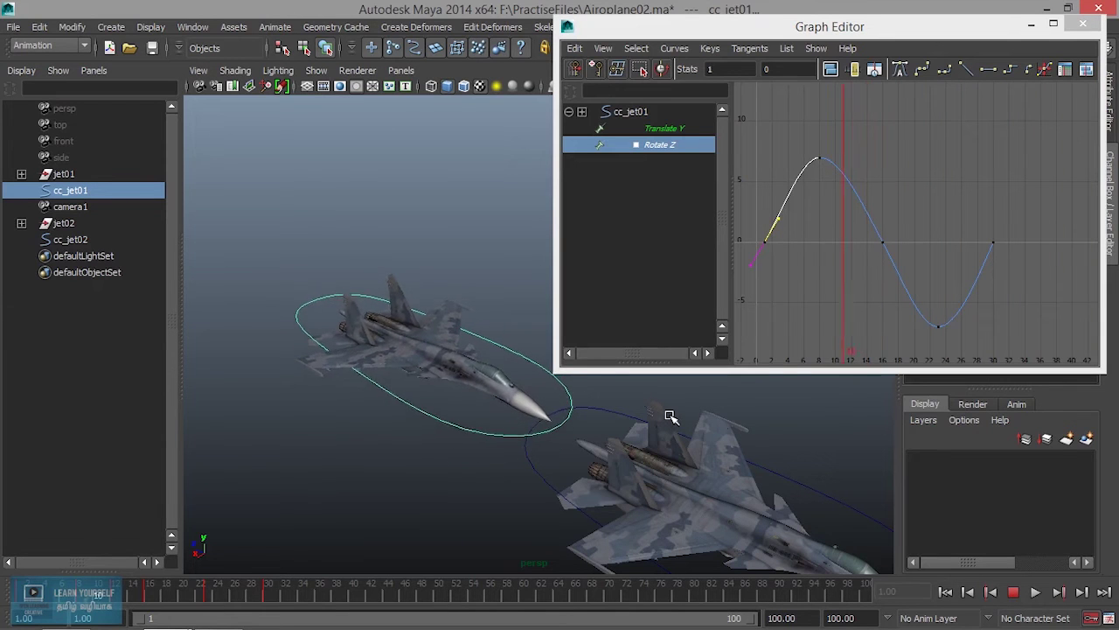
pyautogui.click(1014, 592)
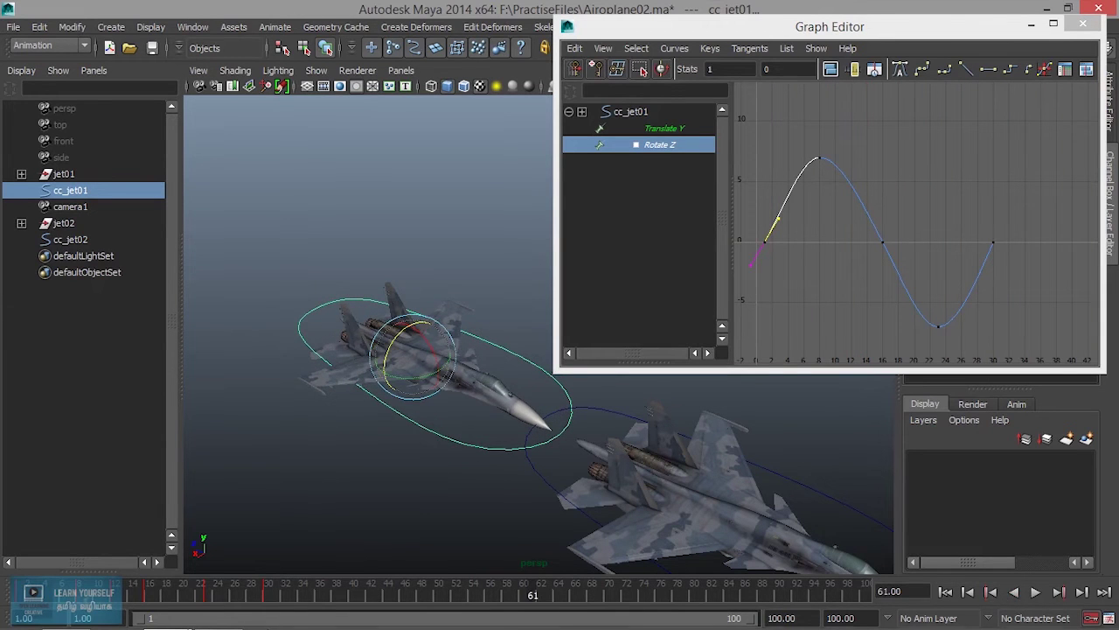
pyautogui.hotkey('alt', 'v')
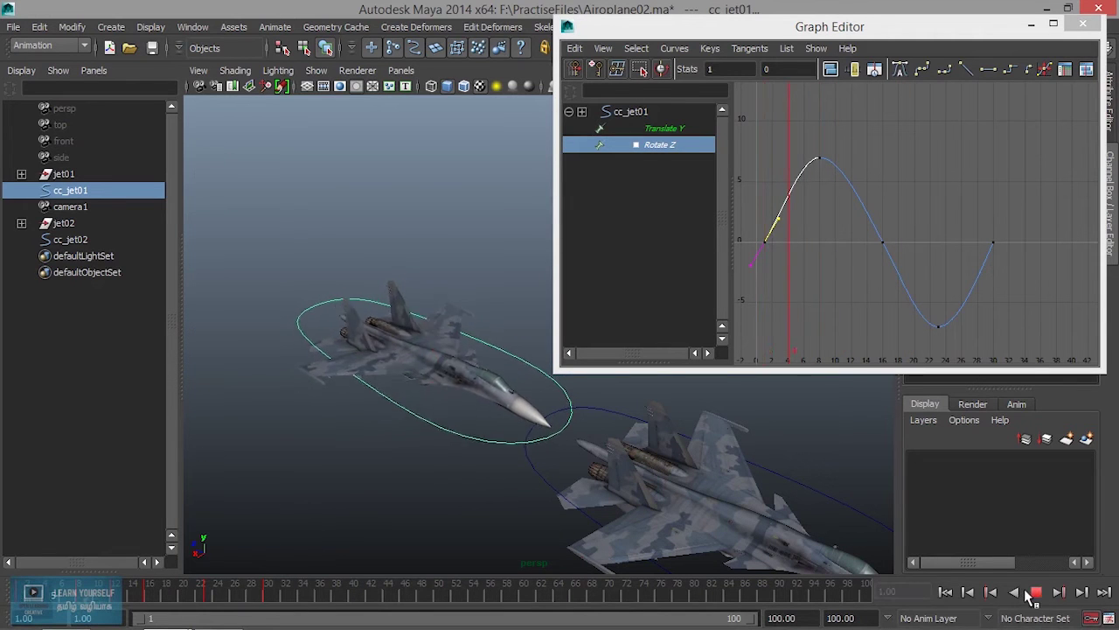
pyautogui.click(1032, 595)
pyautogui.click(1014, 592)
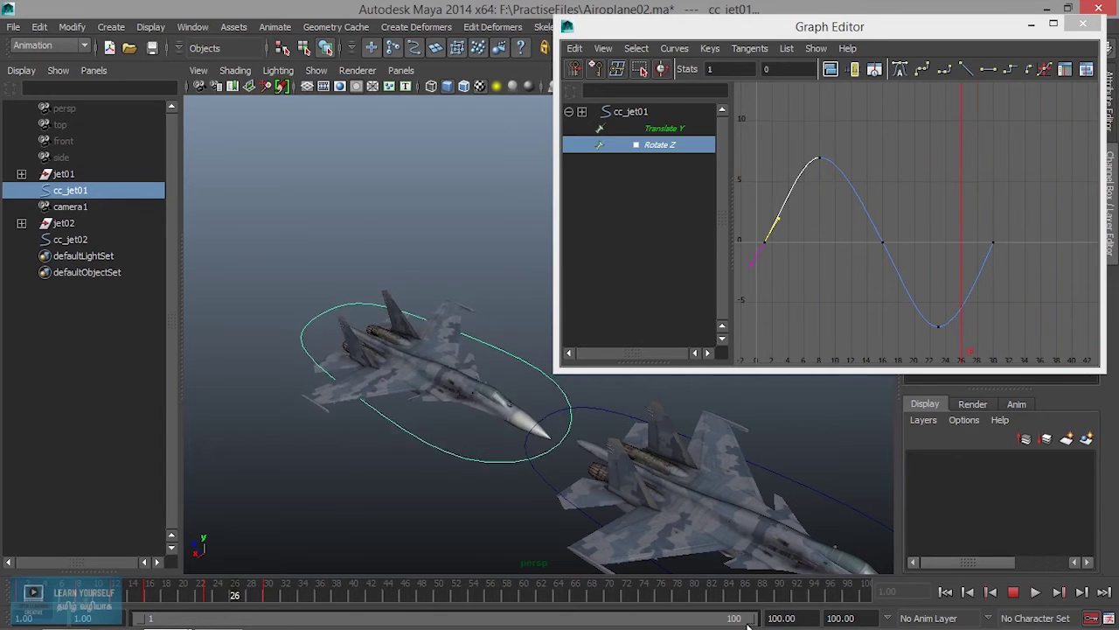
pyautogui.click(1013, 592)
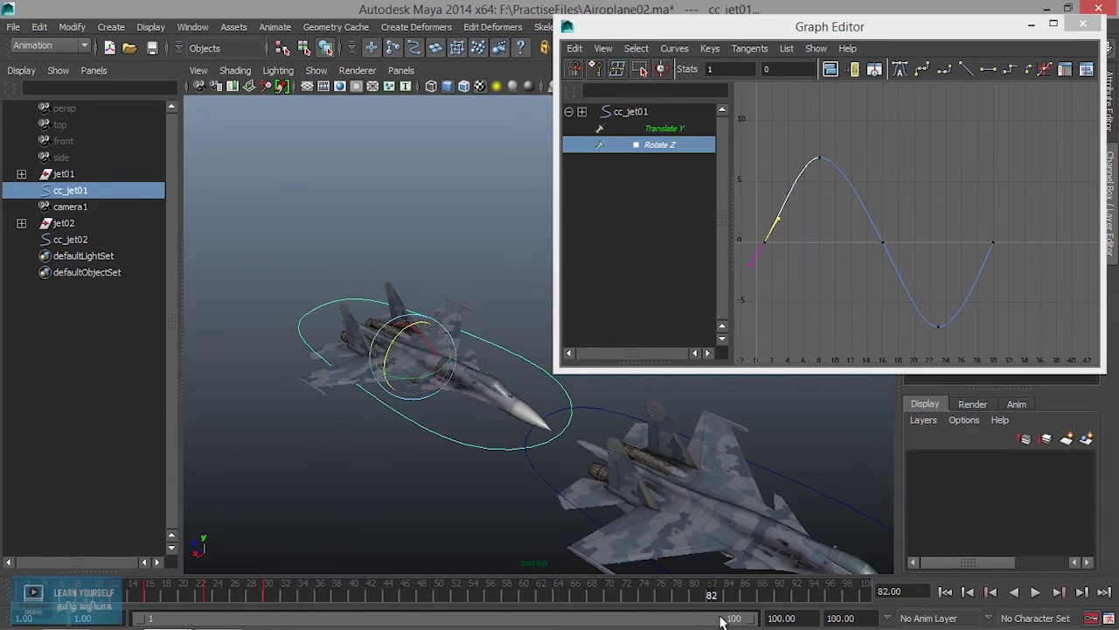
# Set the playback end frame to 30, play frames 1–30, and close the Graph Editor
pyautogui.doubleClick(780, 617)
pyautogui.write('30')
pyautogui.press('Return')
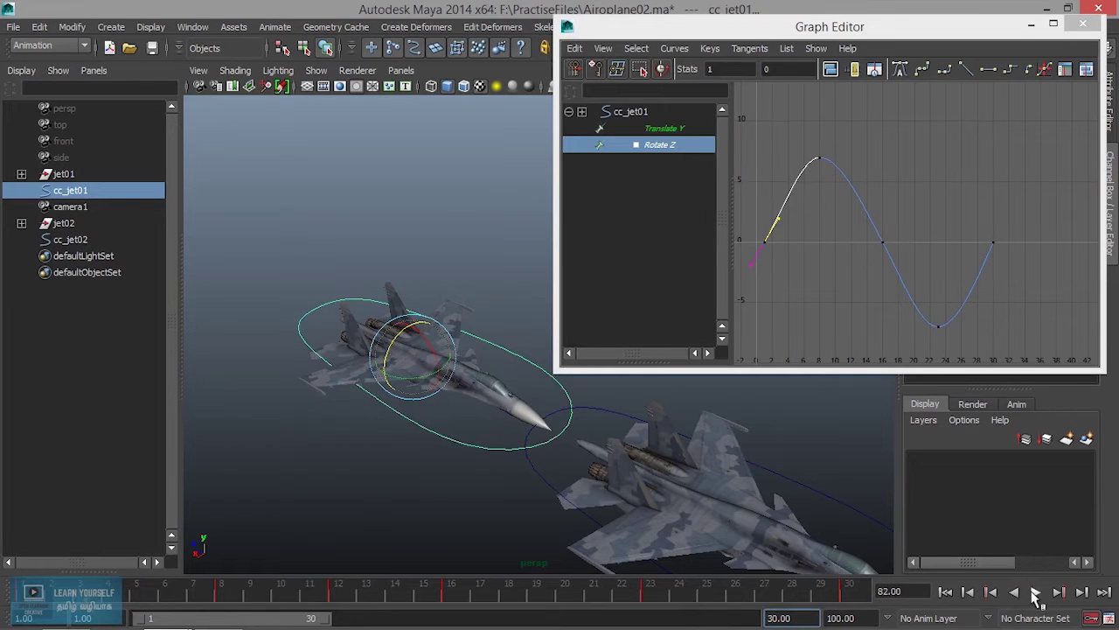
pyautogui.click(1036, 592)
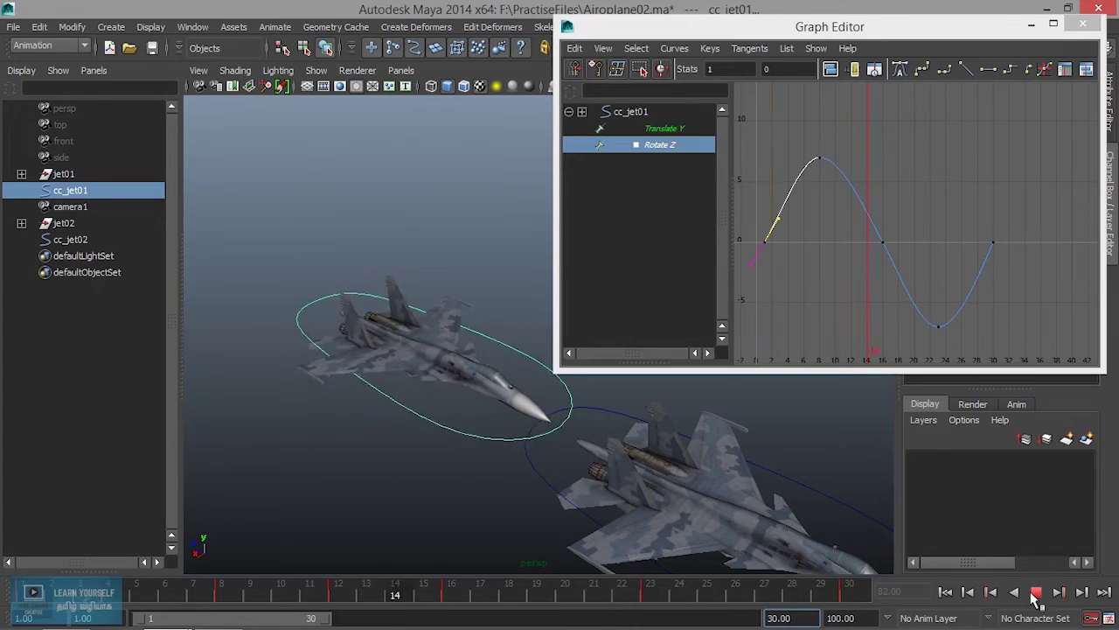
pyautogui.click(1034, 594)
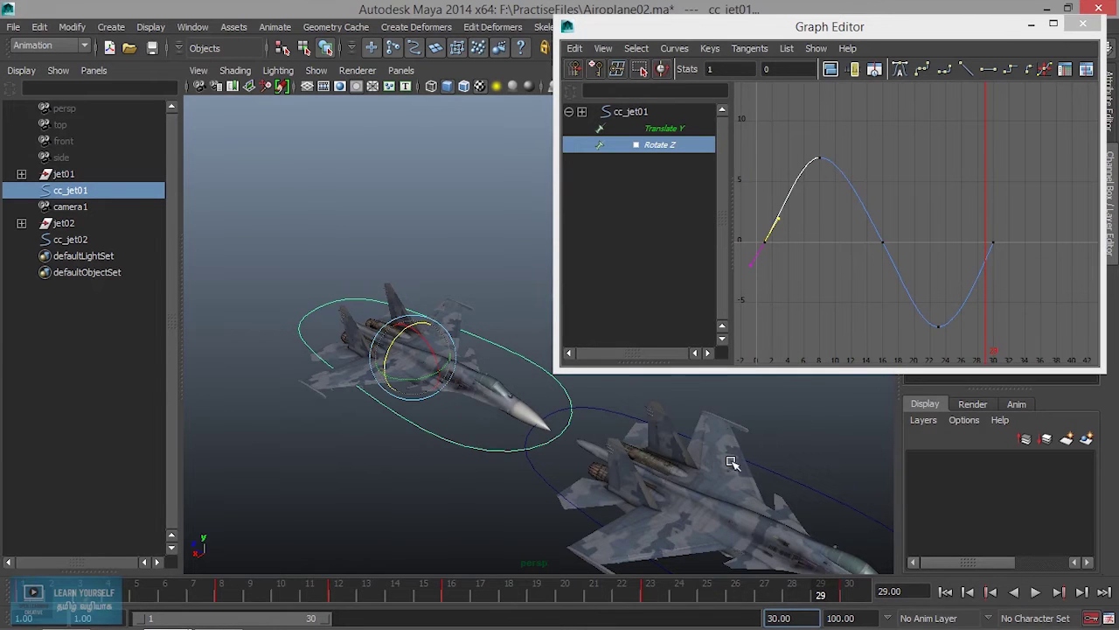
pyautogui.click(1085, 25)
pyautogui.scroll(-5, 643, 333)
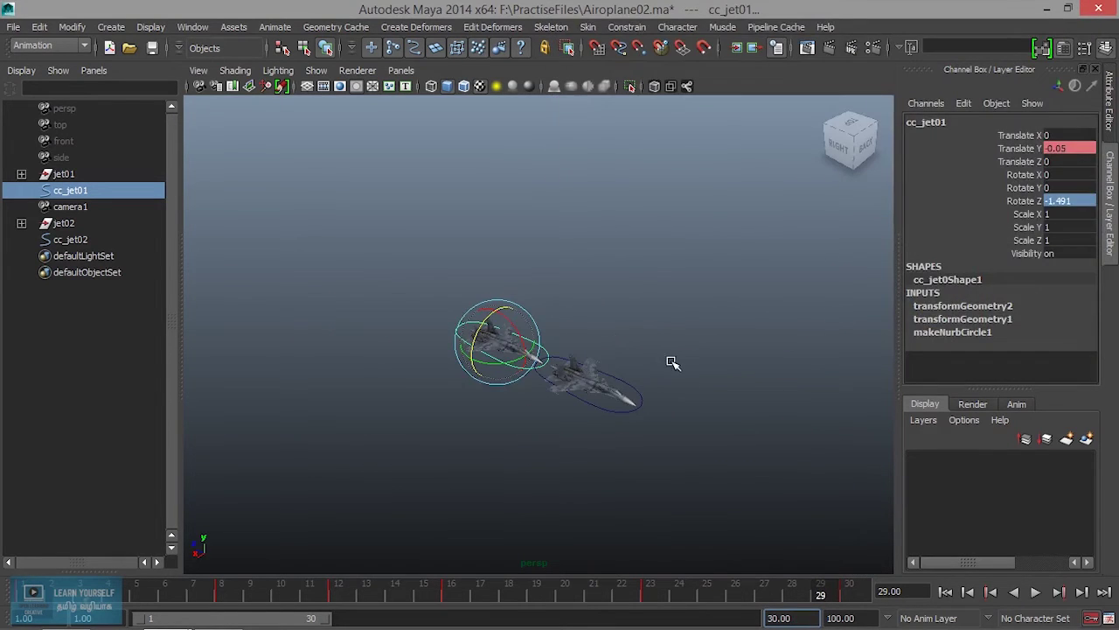
# Select cc_jet02 and restore the playback end frame to 100, playing the full range
pyautogui.click(658, 395)
pyautogui.click(640, 387)
pyautogui.moveTo(96, 592); pyautogui.dragTo(2, 616)
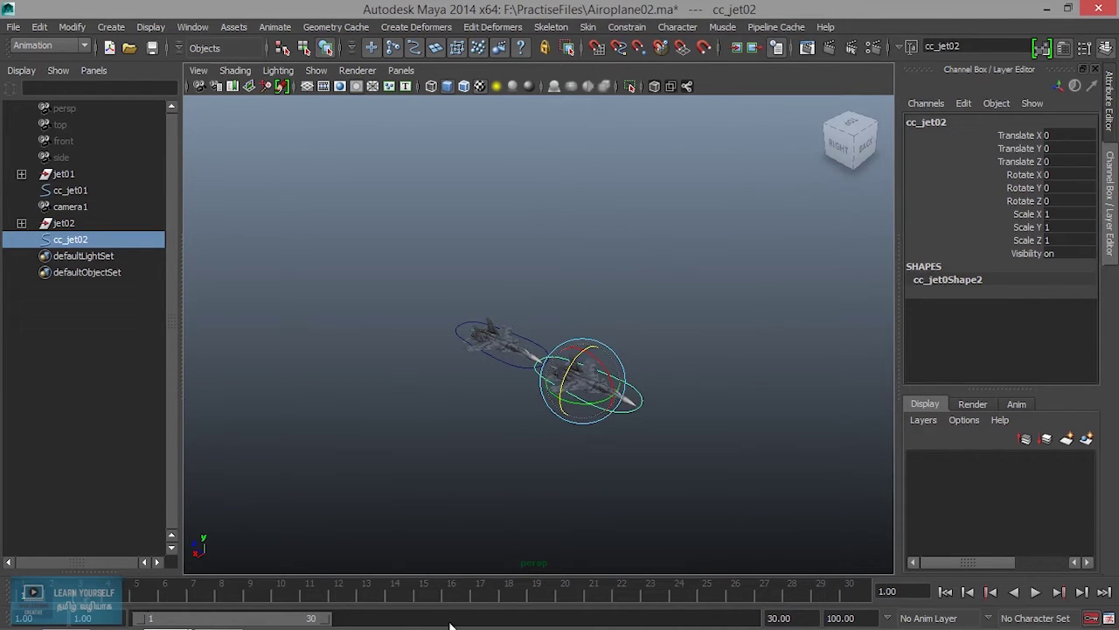
pyautogui.doubleClick(778, 618)
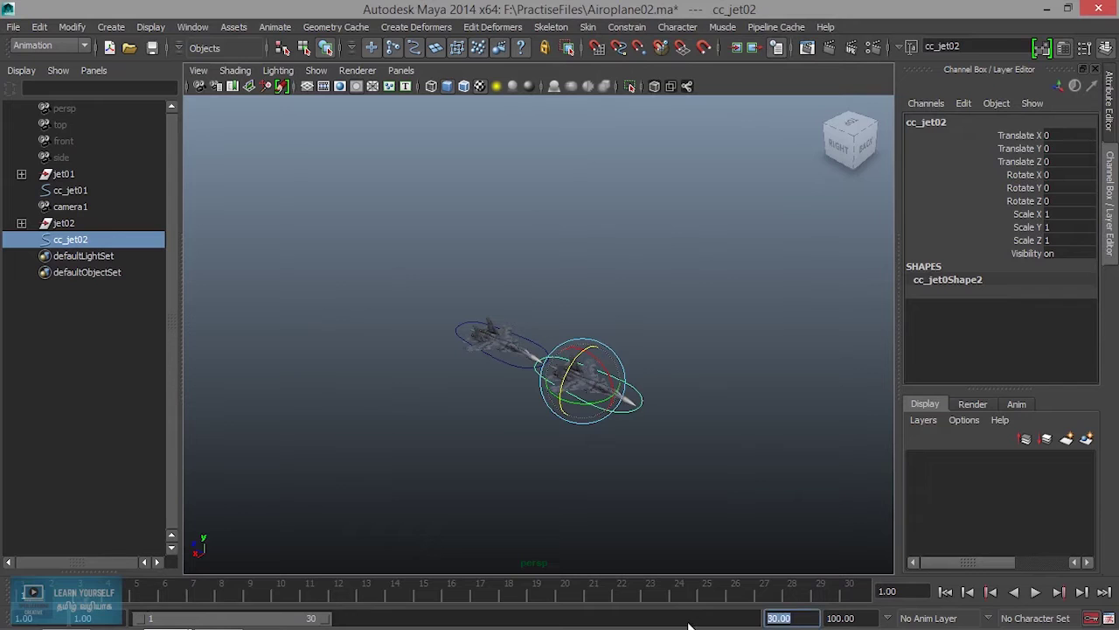
pyautogui.write('10')
pyautogui.press('Return')
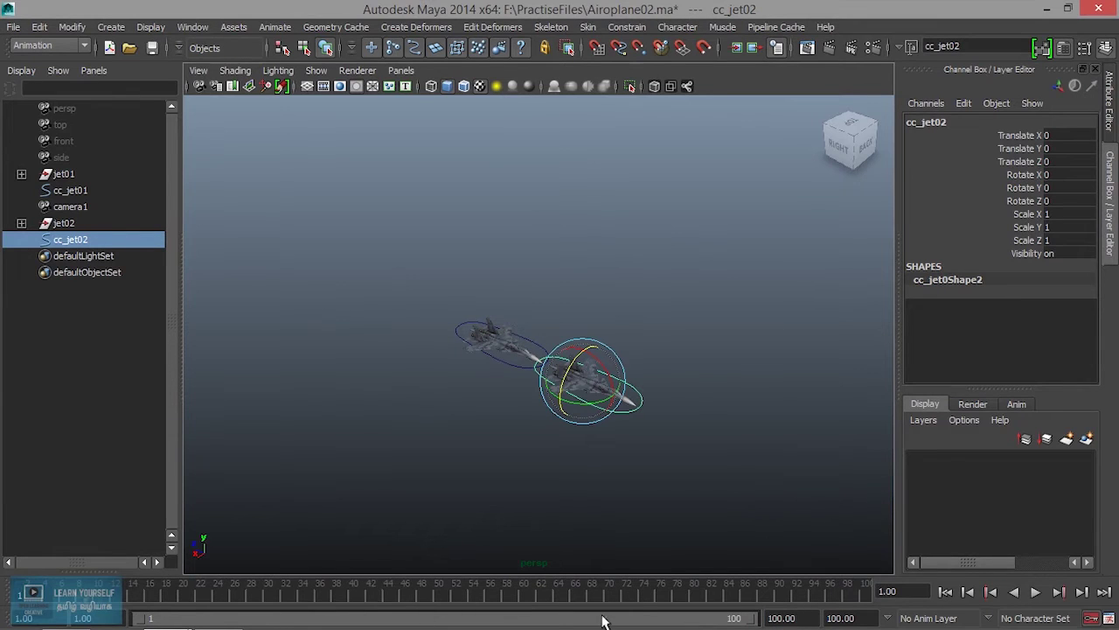
pyautogui.hotkey('alt', 'v')
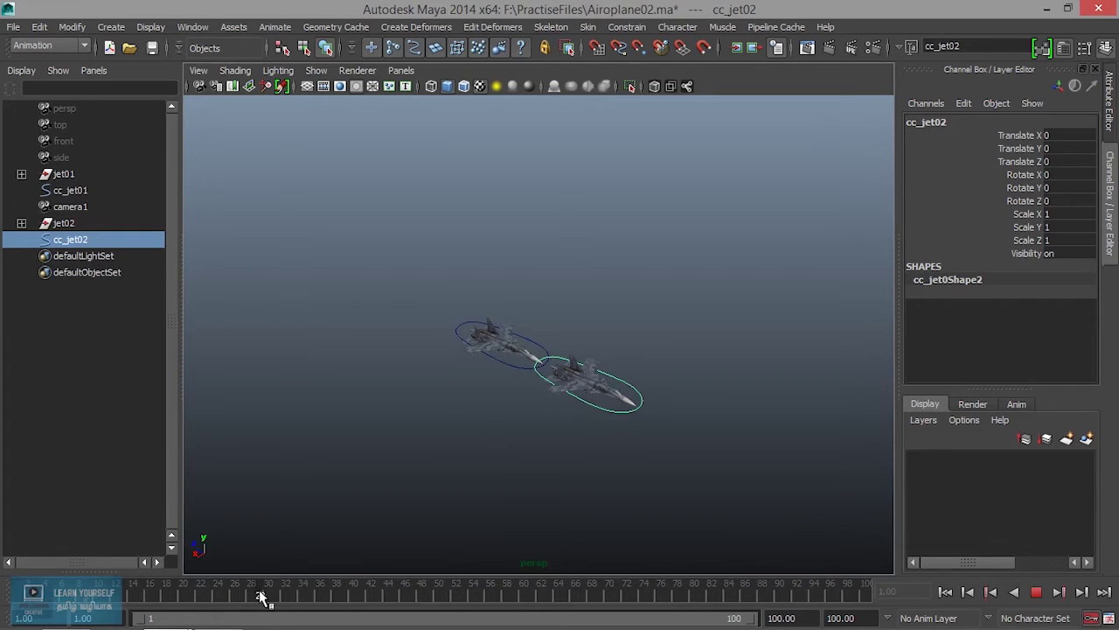
# Key cc_jet02's translate and rotate channels at frame 40
pyautogui.moveTo(268, 595); pyautogui.dragTo(352, 599)
pyautogui.hotkey('alt', 'v')
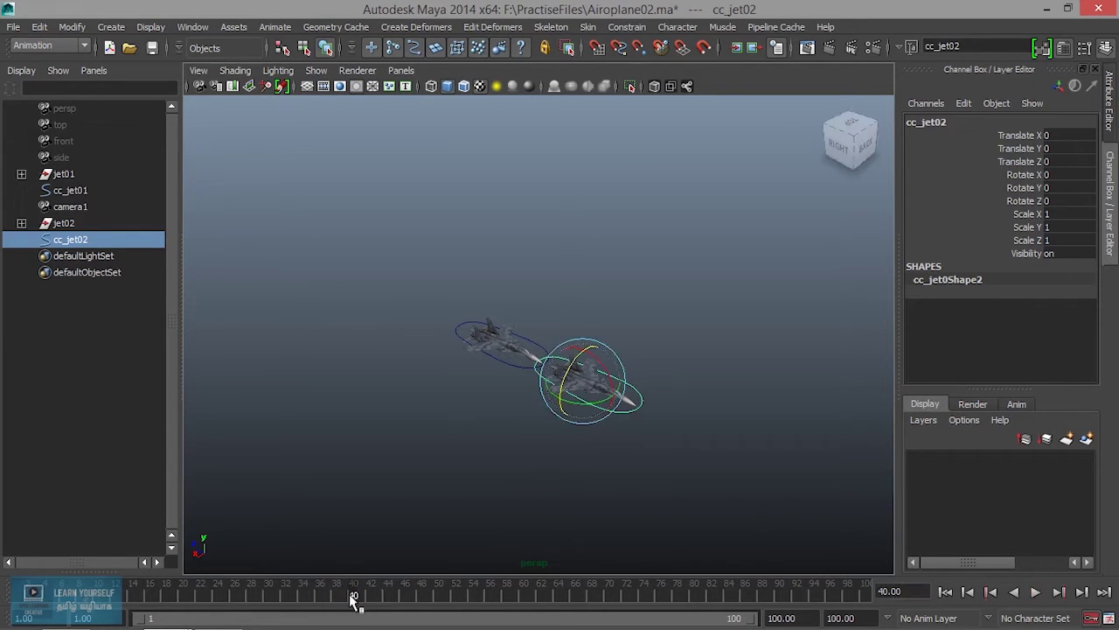
pyautogui.hotkey('shift', 'w')
pyautogui.hotkey('shift', 'e')
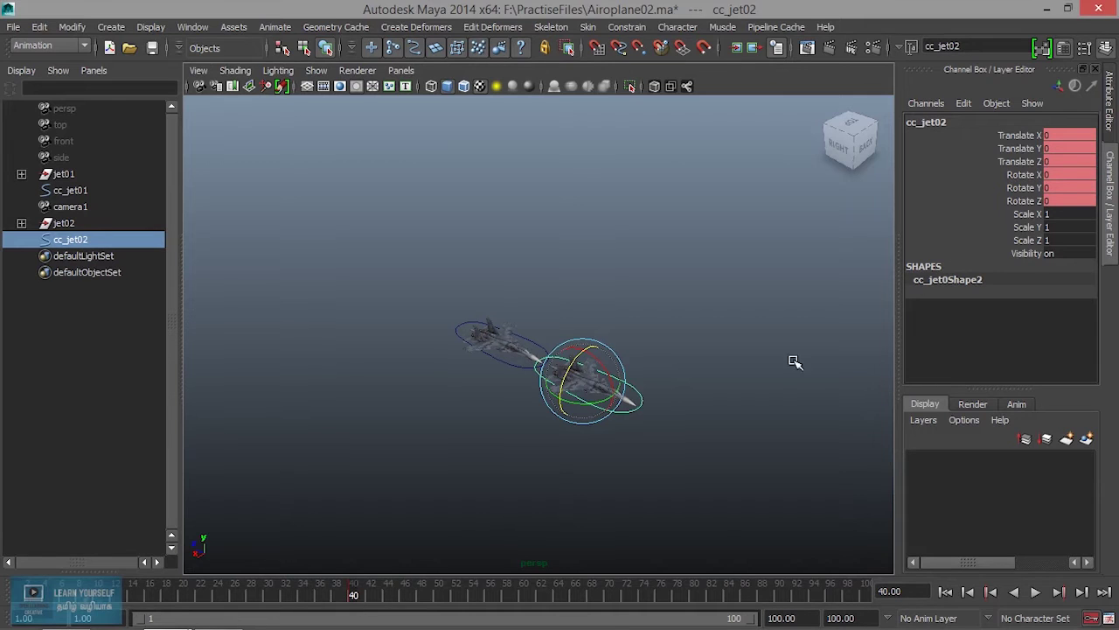
# At frame 99, move cc_jet02 forward along Z and up along Y
pyautogui.moveTo(356, 597); pyautogui.dragTo(864, 593)
pyautogui.moveTo(637, 452)
pyautogui.keyDown('alt'); pyautogui.mouseDown()
pyautogui.moveTo(625, 474)
pyautogui.moveTo(654, 421)
pyautogui.moveTo(587, 445)
pyautogui.moveTo(475, 455)
pyautogui.moveTo(490, 487)
pyautogui.mouseUp(); pyautogui.keyUp('alt')
pyautogui.press('w')
pyautogui.moveTo(449, 425)
pyautogui.mouseDown()
pyautogui.moveTo(670, 385)
pyautogui.moveTo(691, 372)
pyautogui.moveTo(691, 294)
pyautogui.mouseUp()
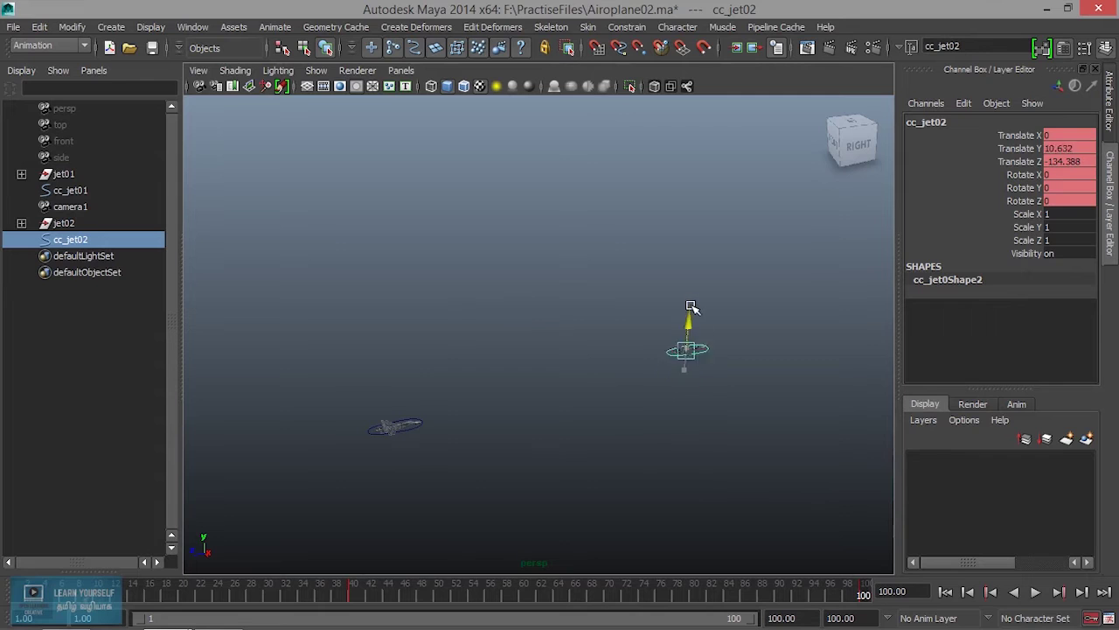
pyautogui.moveTo(686, 393)
pyautogui.keyDown('alt'); pyautogui.mouseDown()
pyautogui.moveTo(665, 400)
pyautogui.moveTo(492, 375)
pyautogui.moveTo(620, 437)
pyautogui.moveTo(670, 425)
pyautogui.mouseUp(); pyautogui.keyUp('alt')
pyautogui.keyDown('alt'); pyautogui.moveTo(670, 425); pyautogui.dragTo(639, 447, button='middle'); pyautogui.keyUp('alt')
# Replay the new flight path from the start, stopping at frame 94
pyautogui.moveTo(369, 605); pyautogui.dragTo(131, 594)
pyautogui.click(1035, 592)
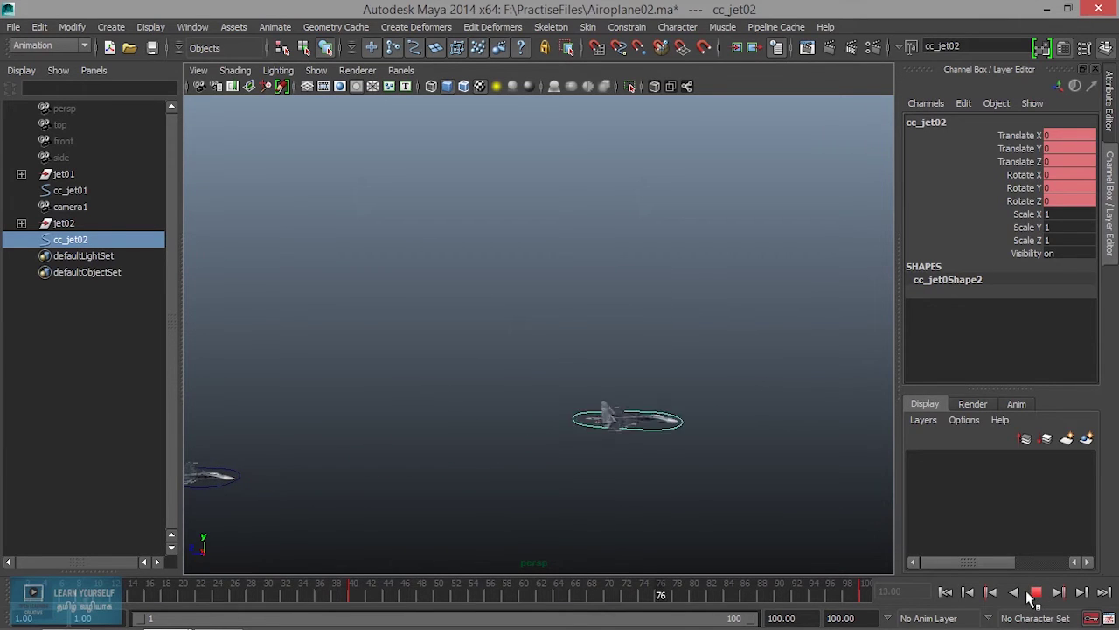
pyautogui.click(1035, 593)
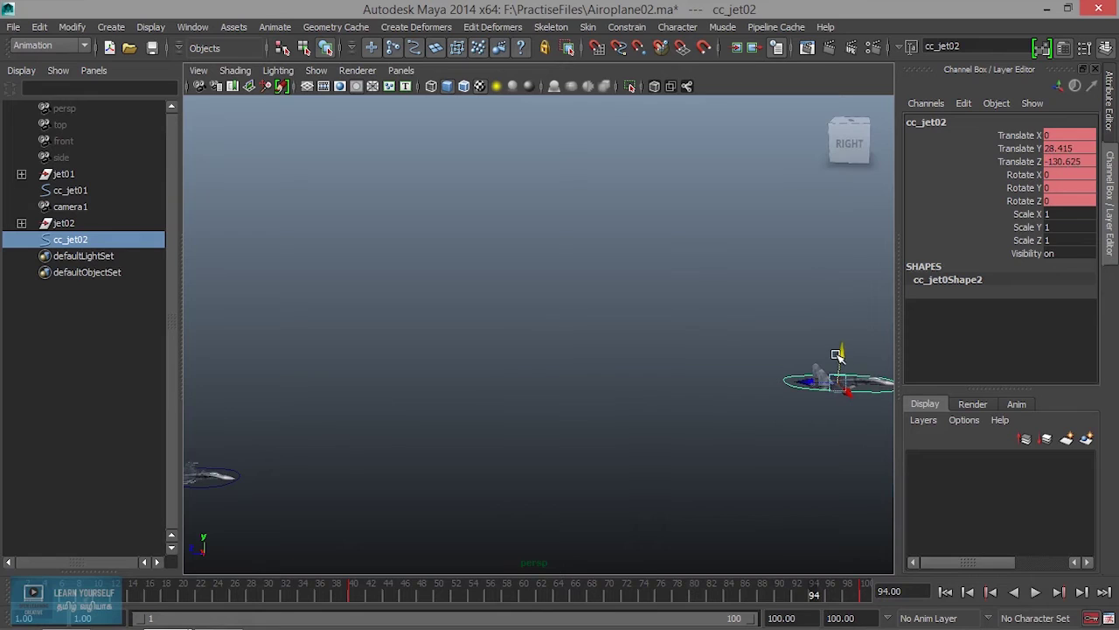
# Around frame 62, pitch cc_jet02 about X to roughly Rotate X 8.649
pyautogui.moveTo(814, 594)
pyautogui.mouseDown()
pyautogui.moveTo(394, 617)
pyautogui.moveTo(542, 597)
pyautogui.mouseUp()
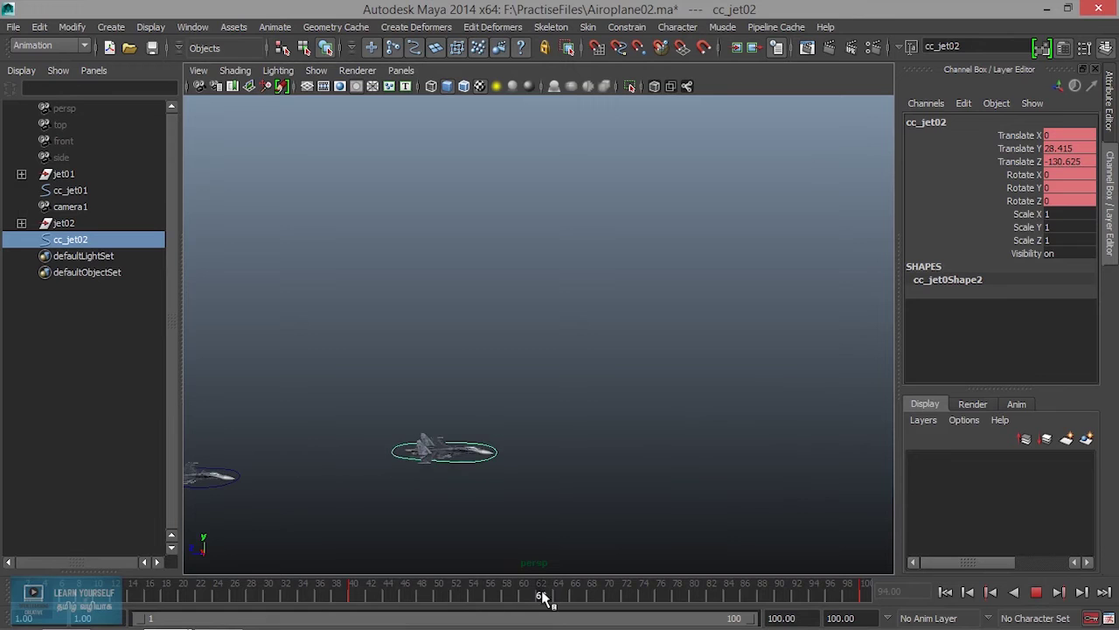
pyautogui.press('e')
pyautogui.moveTo(478, 437); pyautogui.dragTo(465, 430)
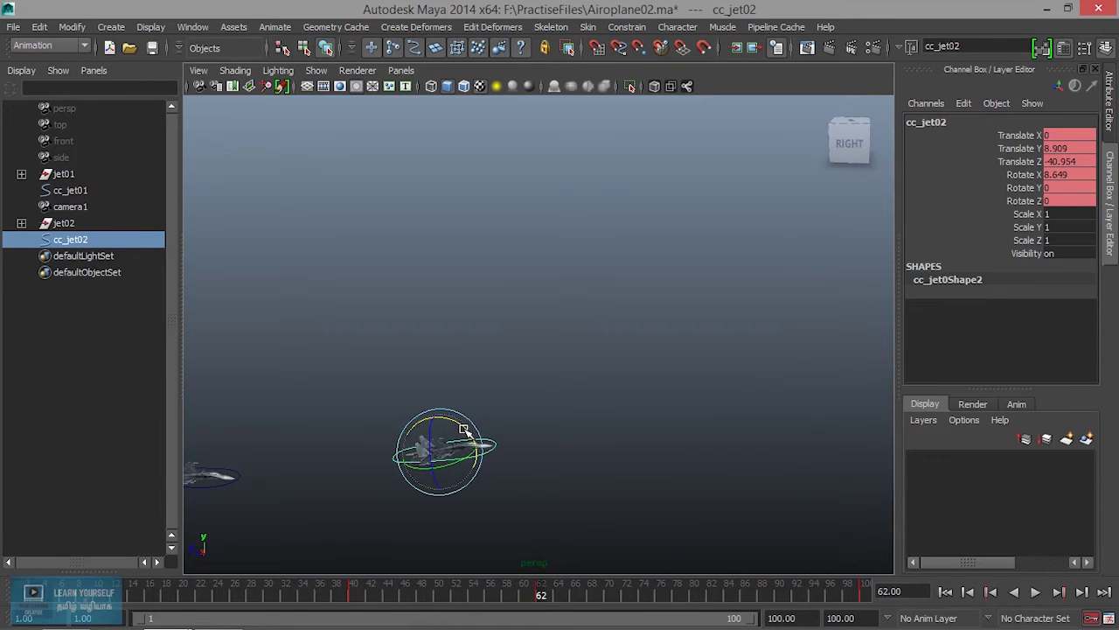
# Replay the jet's animation from the start and orbit to view the jets from behind
pyautogui.click(40, 595)
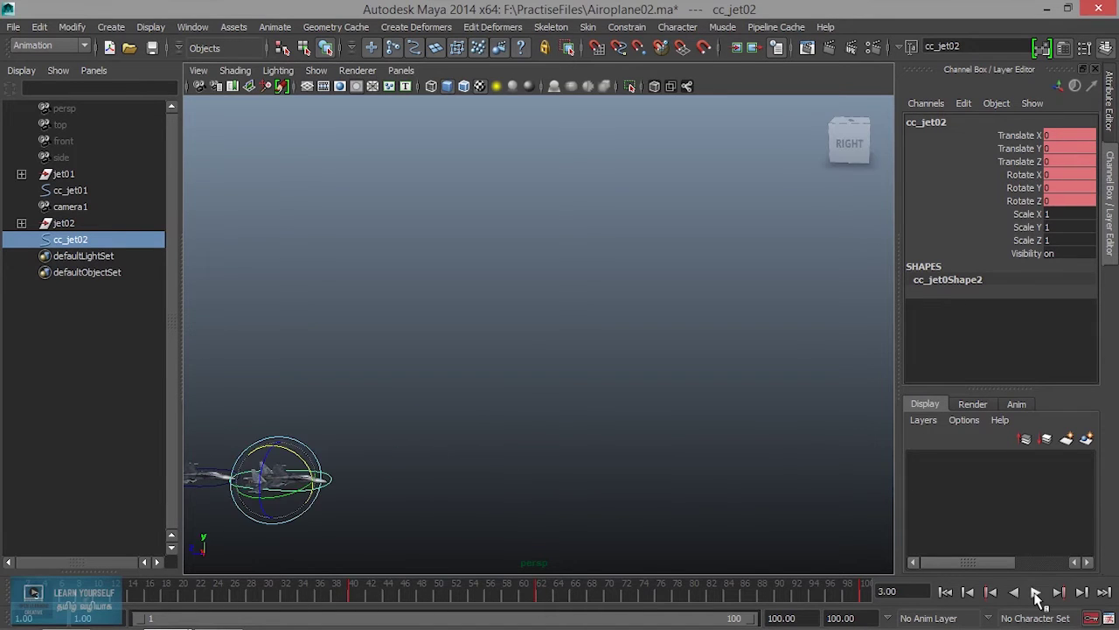
pyautogui.click(1036, 593)
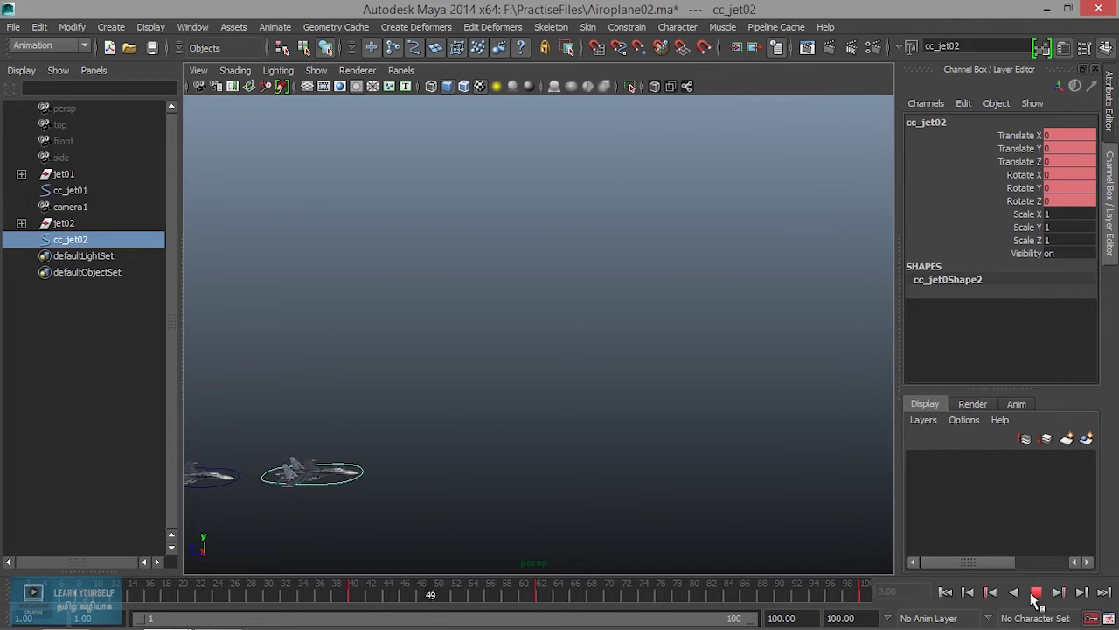
pyautogui.click(1033, 595)
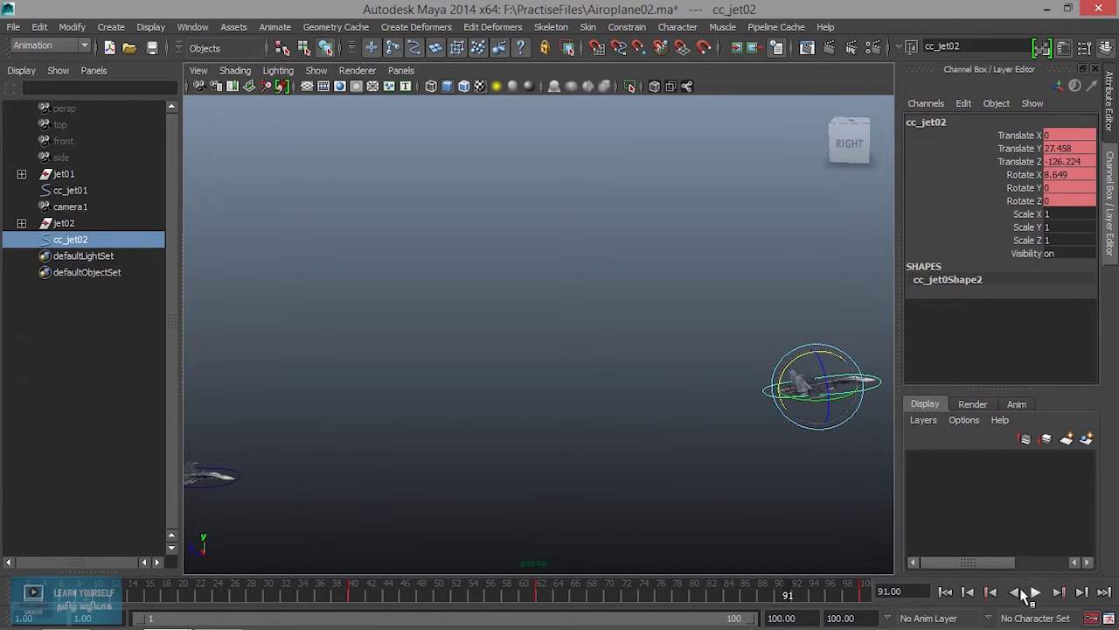
pyautogui.moveTo(729, 455)
pyautogui.keyDown('alt'); pyautogui.mouseDown()
pyautogui.moveTo(585, 469)
pyautogui.moveTo(660, 371)
pyautogui.mouseUp(); pyautogui.keyUp('alt')
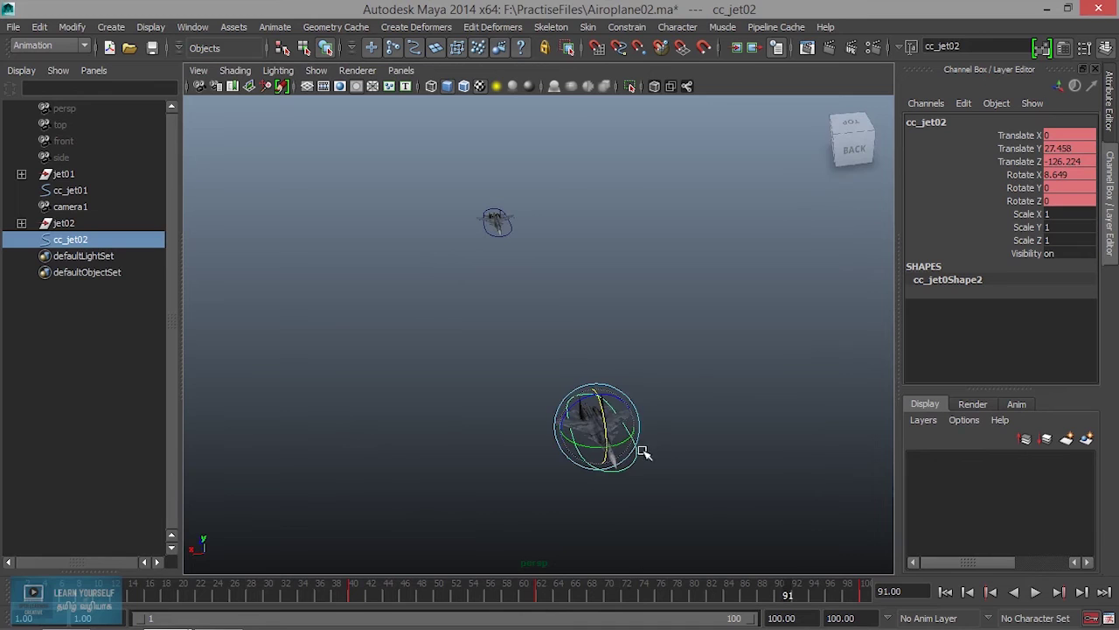
# Around frame 62, tilt cc_jet02 into a bank and play forward from there
pyautogui.moveTo(810, 598)
pyautogui.mouseDown()
pyautogui.moveTo(516, 577)
pyautogui.moveTo(541, 577)
pyautogui.mouseUp()
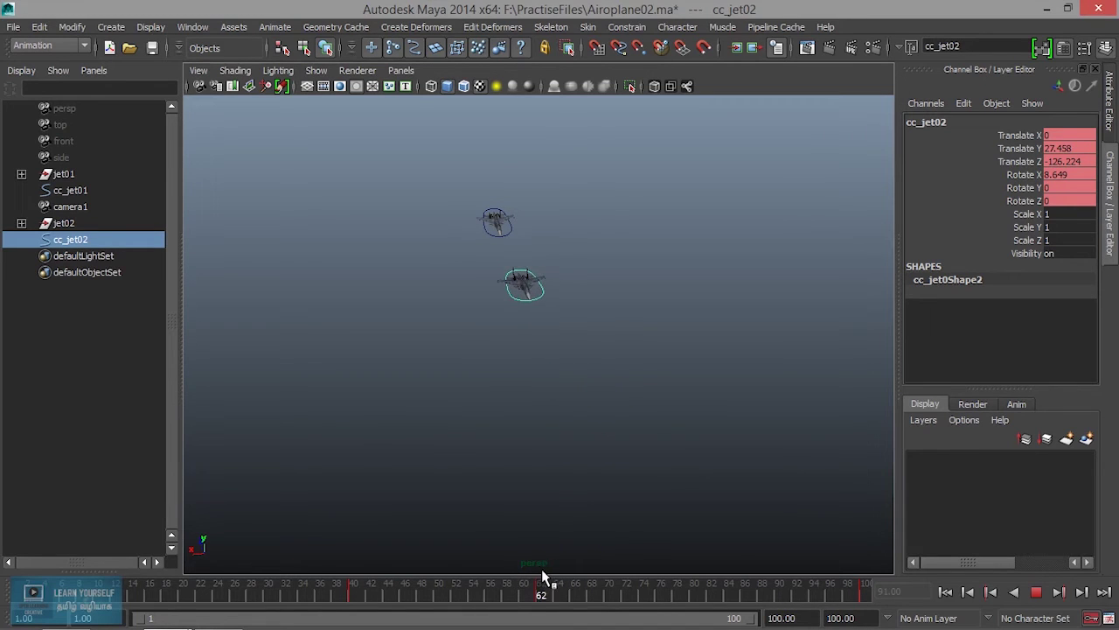
pyautogui.moveTo(517, 245); pyautogui.dragTo(499, 266)
pyautogui.keyDown('alt'); pyautogui.moveTo(476, 325); pyautogui.dragTo(670, 388, button='right'); pyautogui.keyUp('alt')
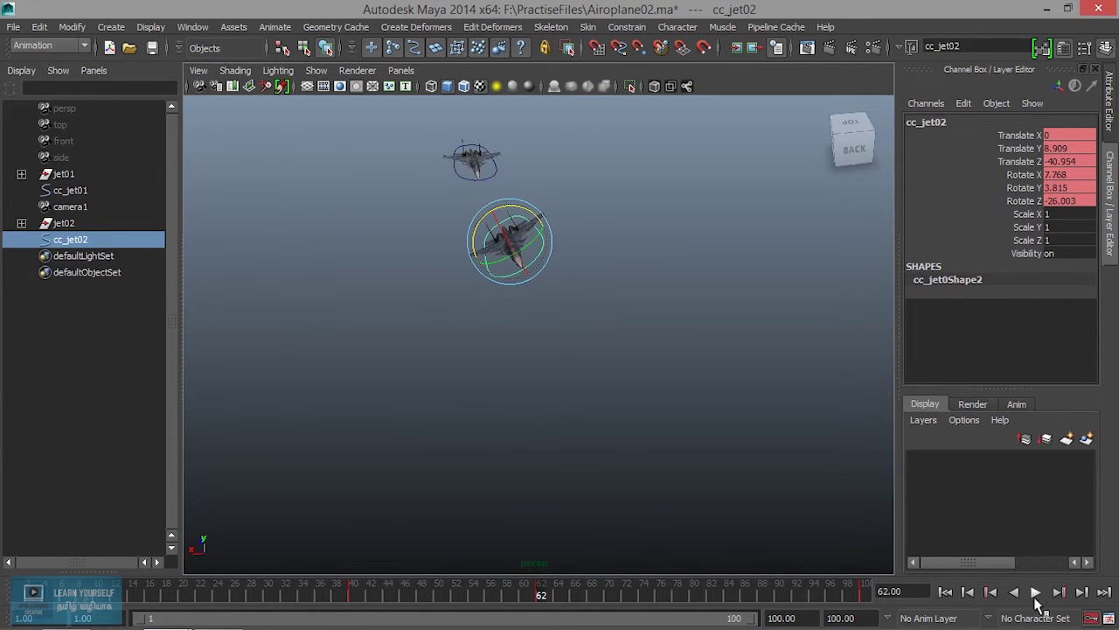
pyautogui.click(1036, 597)
pyautogui.click(1037, 597)
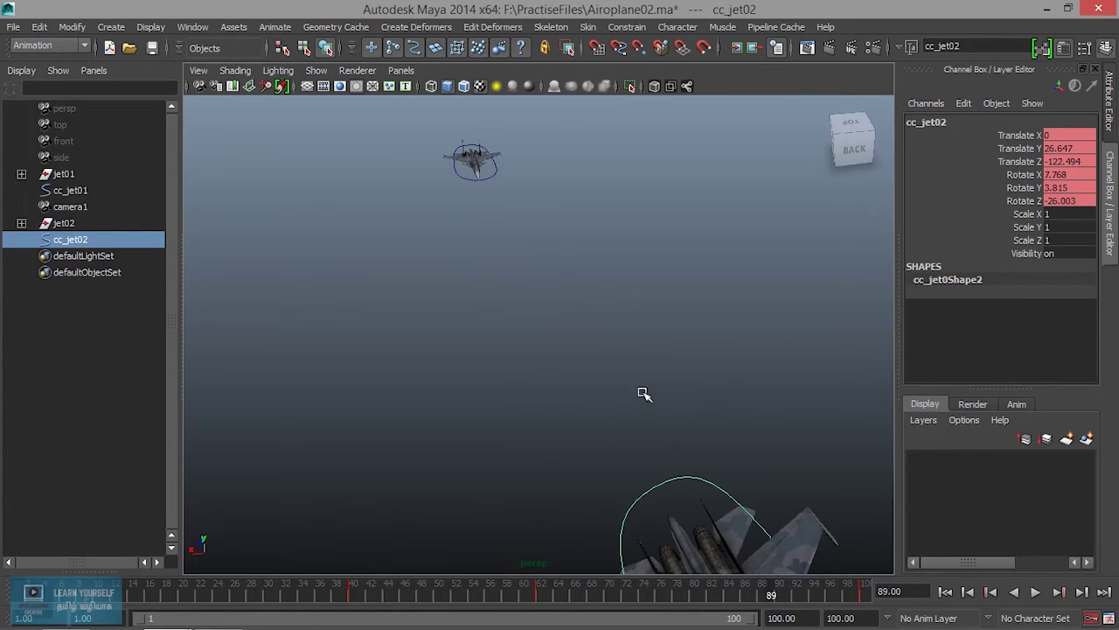
pyautogui.scroll(-3, 644, 394)
# At frame 100, rotate cc_jet02 to X 8.605, Y -0.871, Z 5.737, then replay from the start
pyautogui.click(1058, 592)
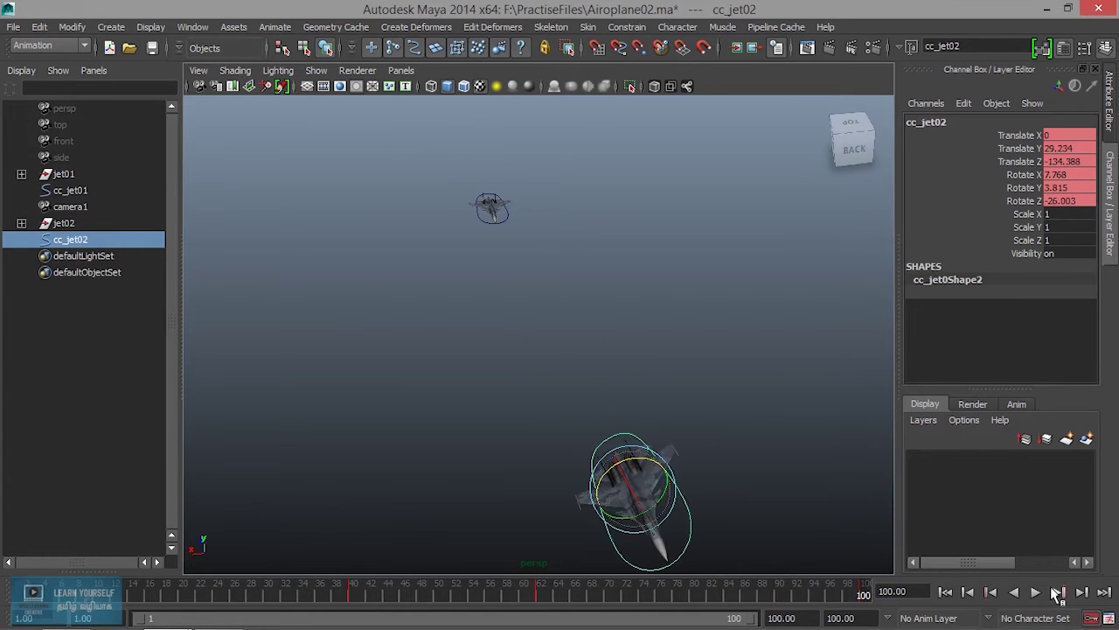
pyautogui.moveTo(635, 454); pyautogui.dragTo(651, 458)
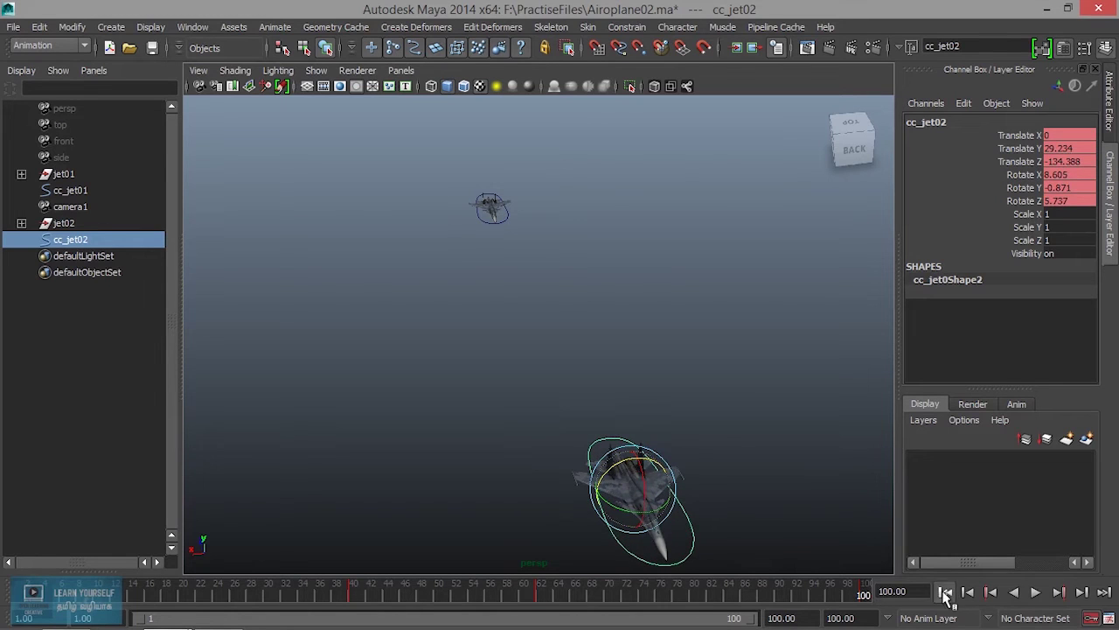
pyautogui.click(945, 592)
pyautogui.click(1035, 592)
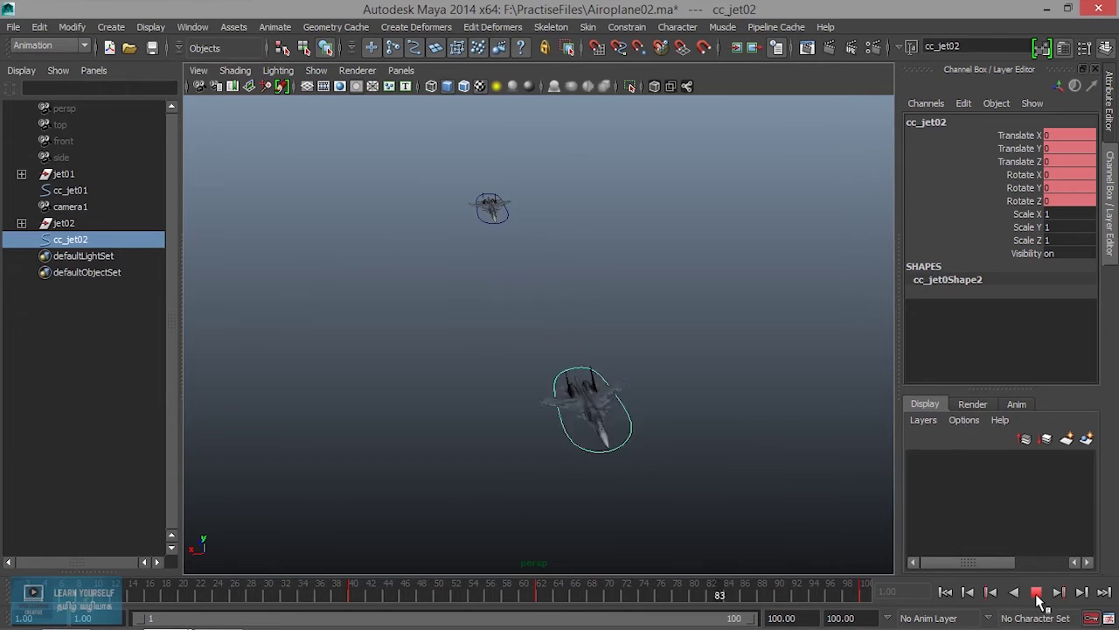
pyautogui.click(1036, 593)
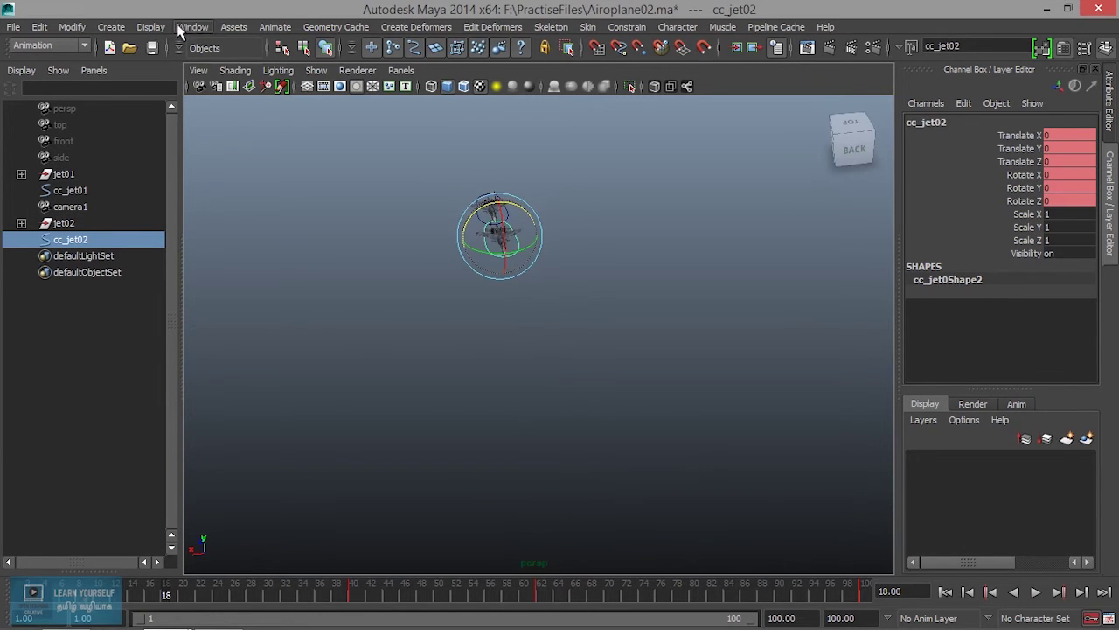
# Change the tangent type of cc_jet02's keys in the Graph Editor
pyautogui.click(192, 28)
pyautogui.moveTo(227, 82)
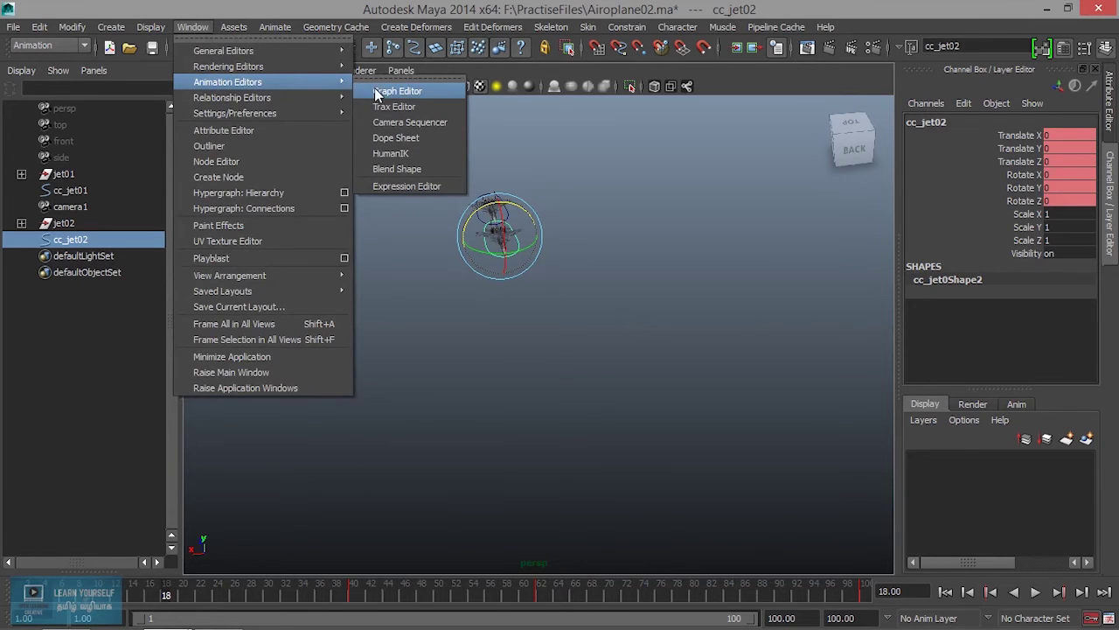
pyautogui.click(398, 91)
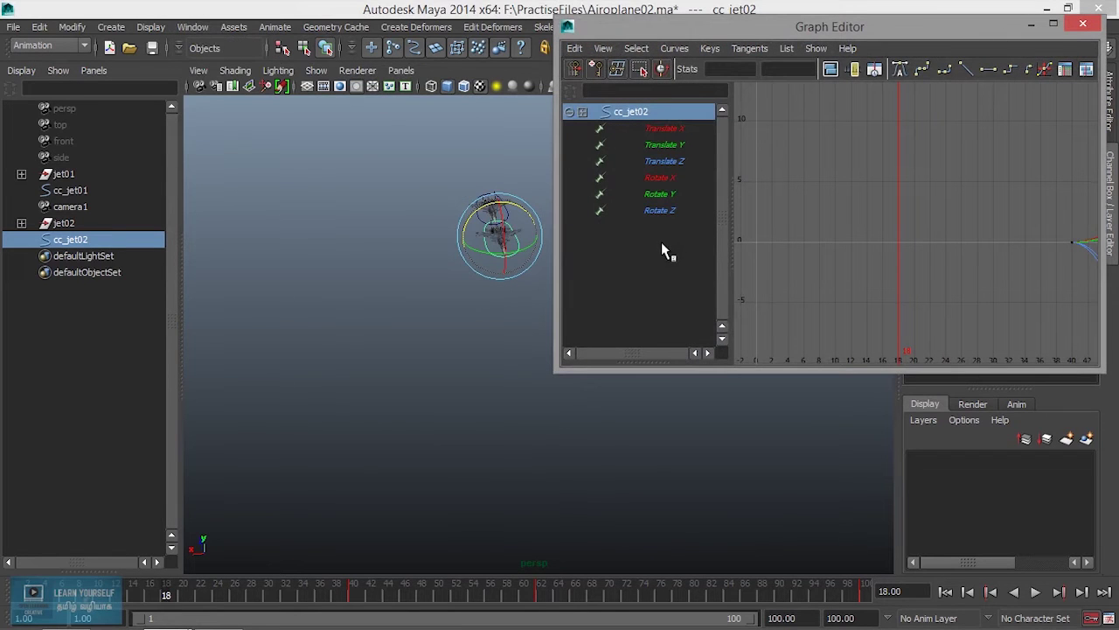
pyautogui.click(965, 69)
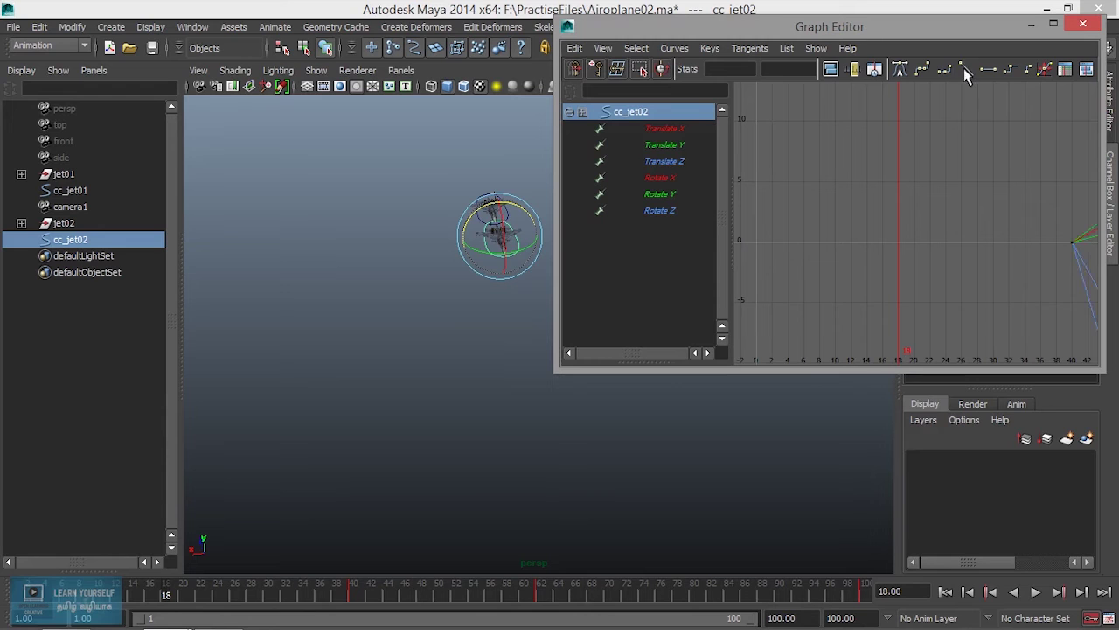
pyautogui.click(1083, 24)
# Replay both jets' flight from the start to review the change
pyautogui.click(945, 591)
pyautogui.click(1036, 591)
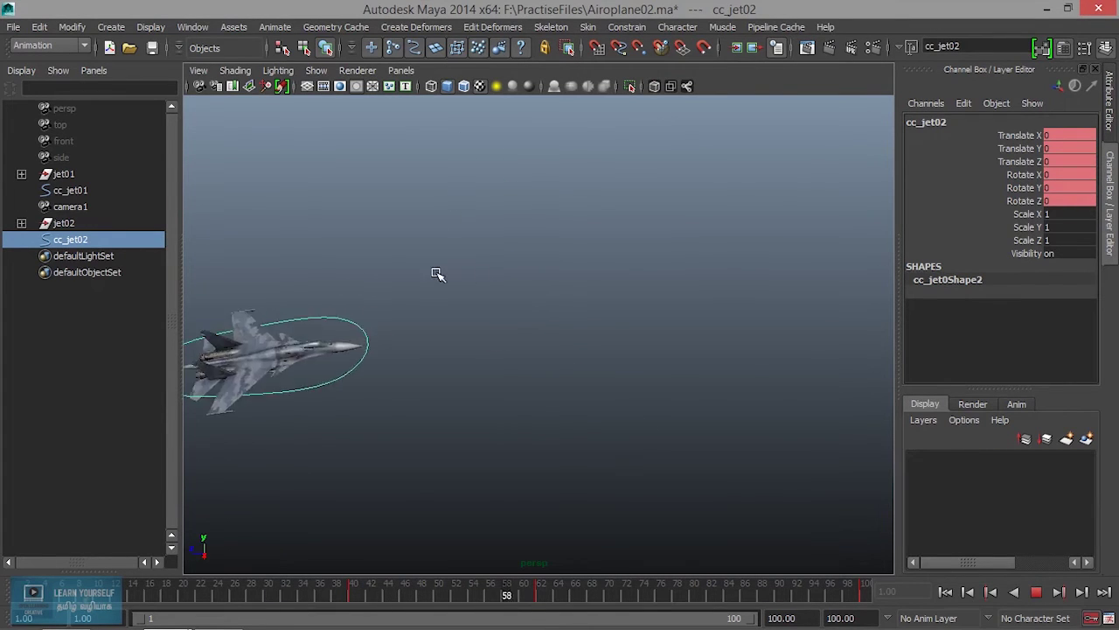
pyautogui.keyDown('alt'); pyautogui.moveTo(570, 394); pyautogui.dragTo(412, 423); pyautogui.keyUp('alt')
pyautogui.click(1036, 591)
pyautogui.press('e')
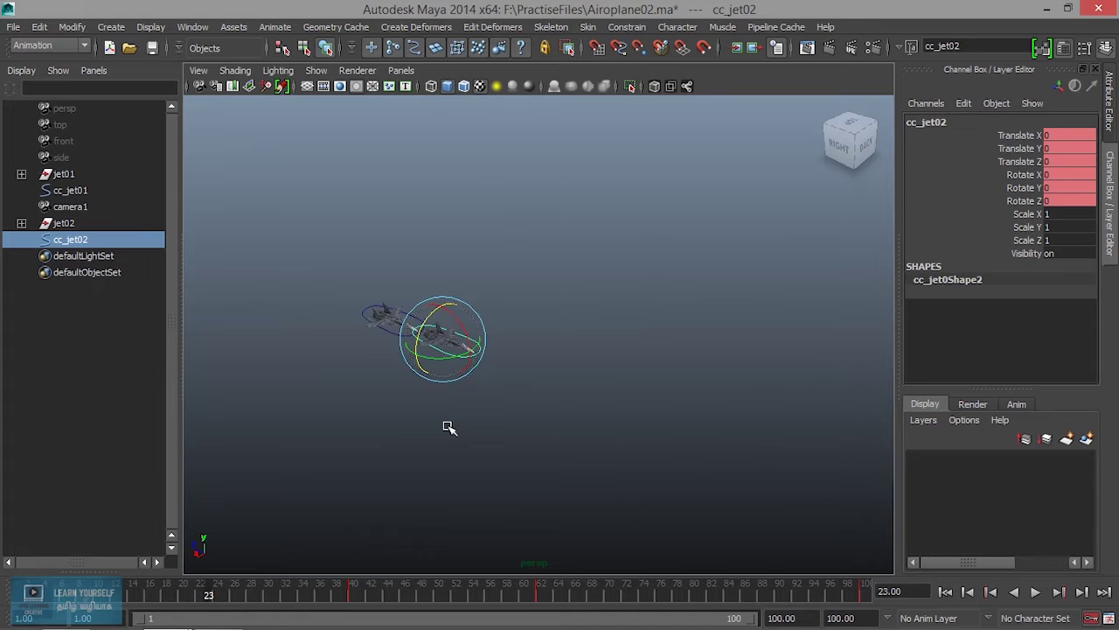
# Frame both jets larger in the viewport and select cc_jet01
pyautogui.keyDown('alt'); pyautogui.moveTo(449, 428); pyautogui.dragTo(729, 422, button='middle'); pyautogui.keyUp('alt')
pyautogui.keyDown('alt'); pyautogui.moveTo(729, 422); pyautogui.dragTo(620, 462, button='right'); pyautogui.keyUp('alt')
pyautogui.keyDown('alt'); pyautogui.moveTo(620, 461); pyautogui.dragTo(554, 350); pyautogui.keyUp('alt')
pyautogui.click(551, 351)
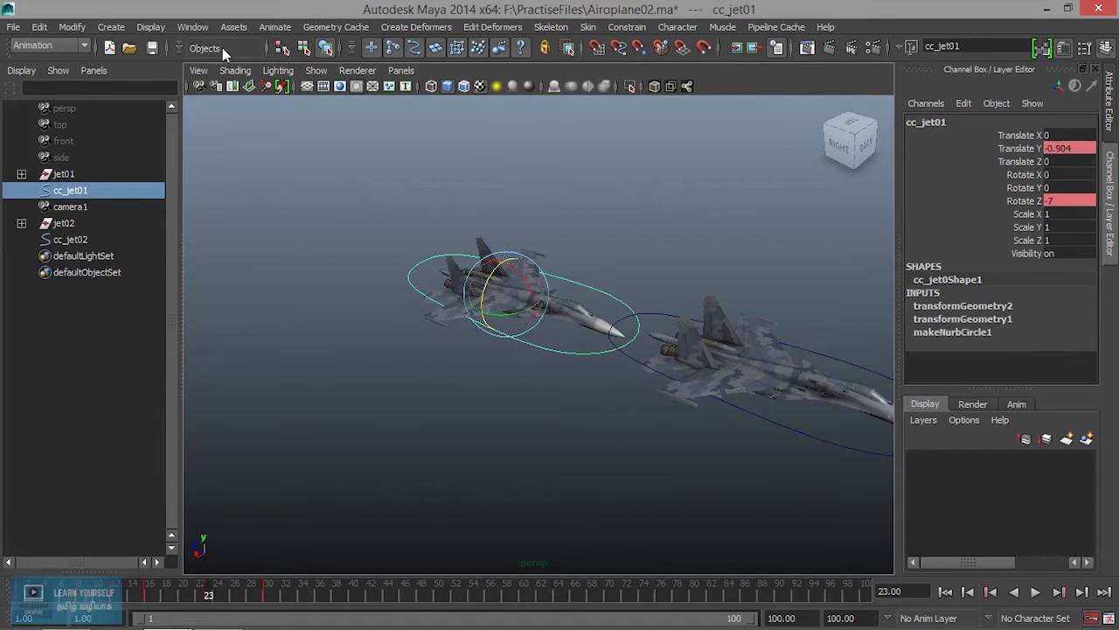
# Open the Trax Editor and move it aside to keep the jet visible
pyautogui.click(192, 27)
pyautogui.moveTo(227, 81)
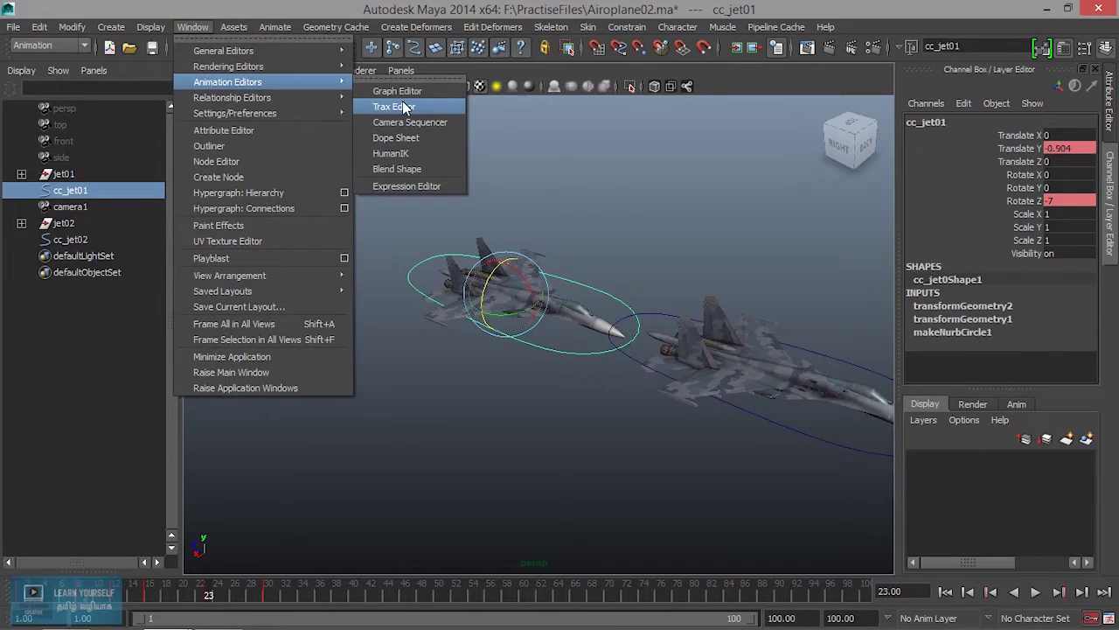
pyautogui.click(394, 107)
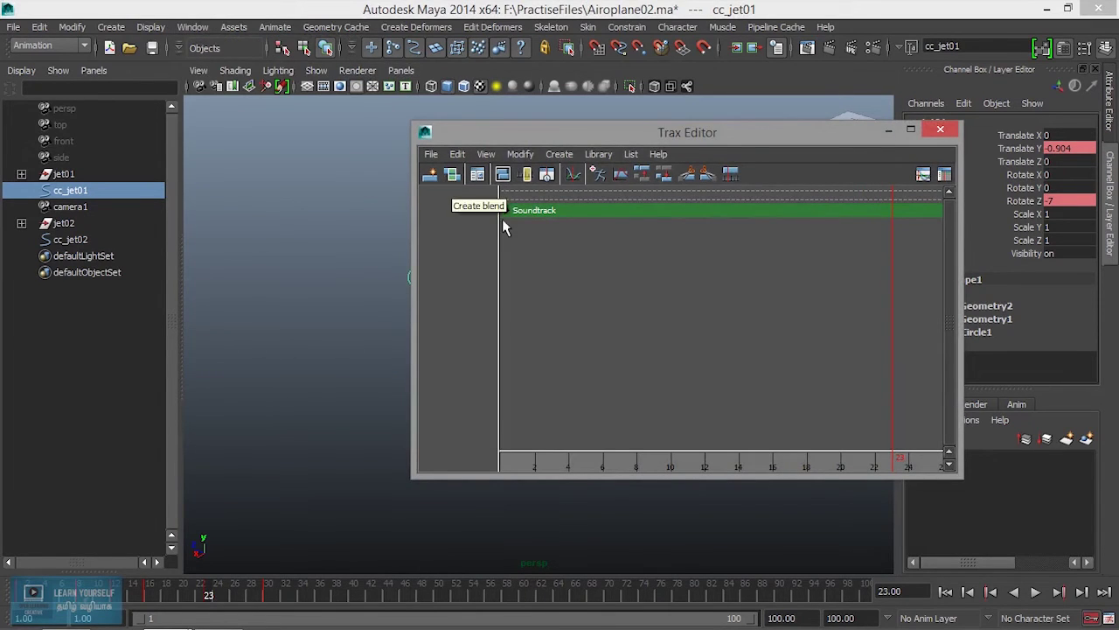
pyautogui.moveTo(606, 141); pyautogui.dragTo(865, 197)
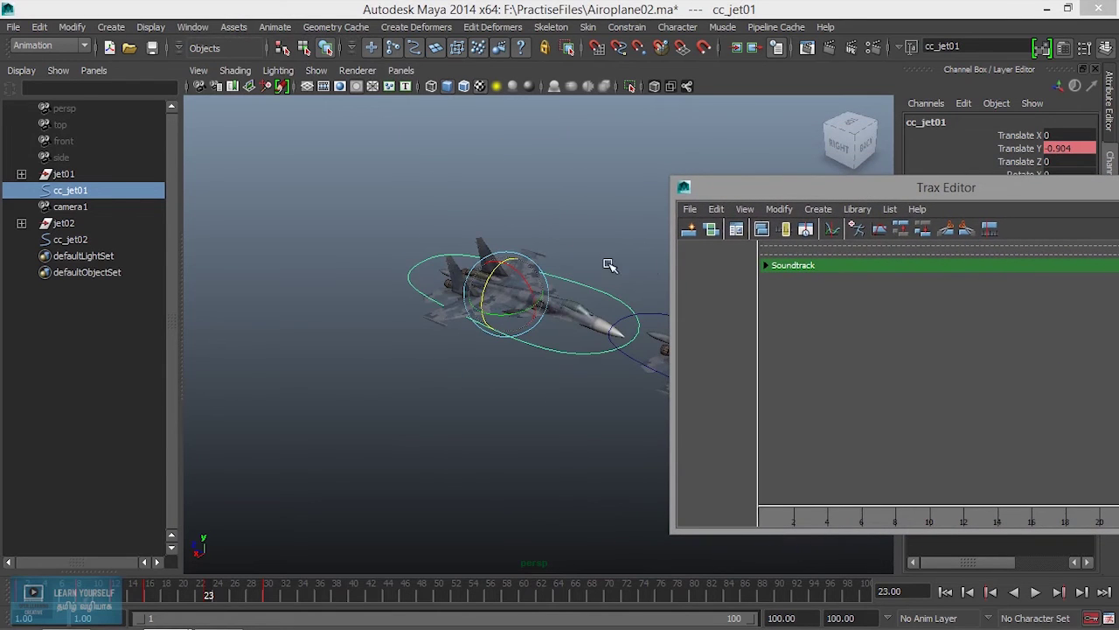
# Create an animation clip named Jet01_clip1 from cc_jet01's animation
pyautogui.click(818, 209)
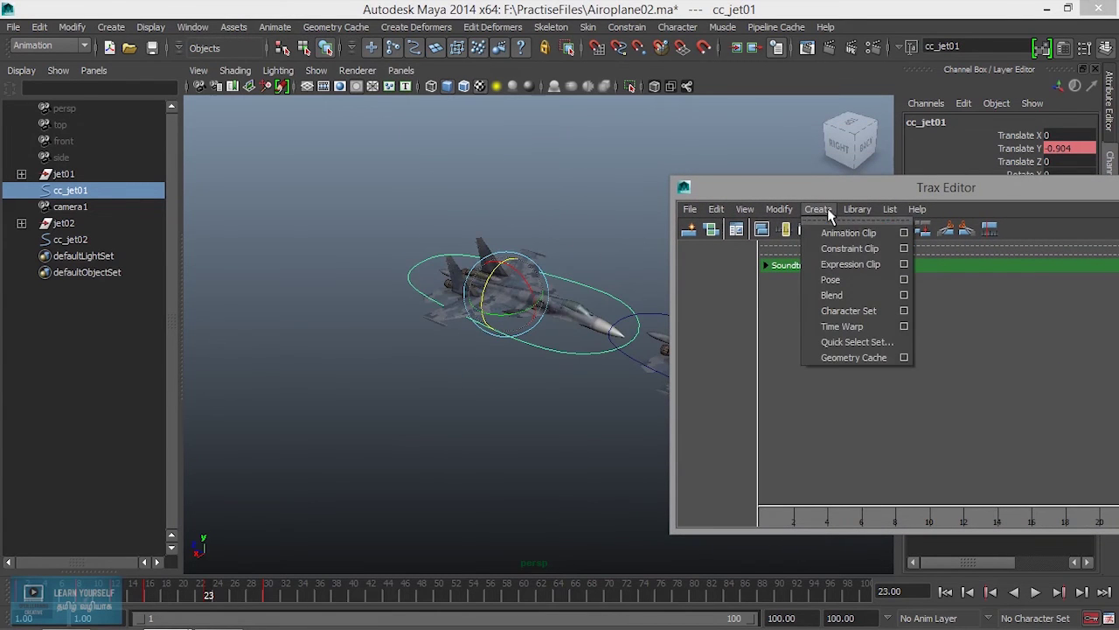
pyautogui.click(904, 232)
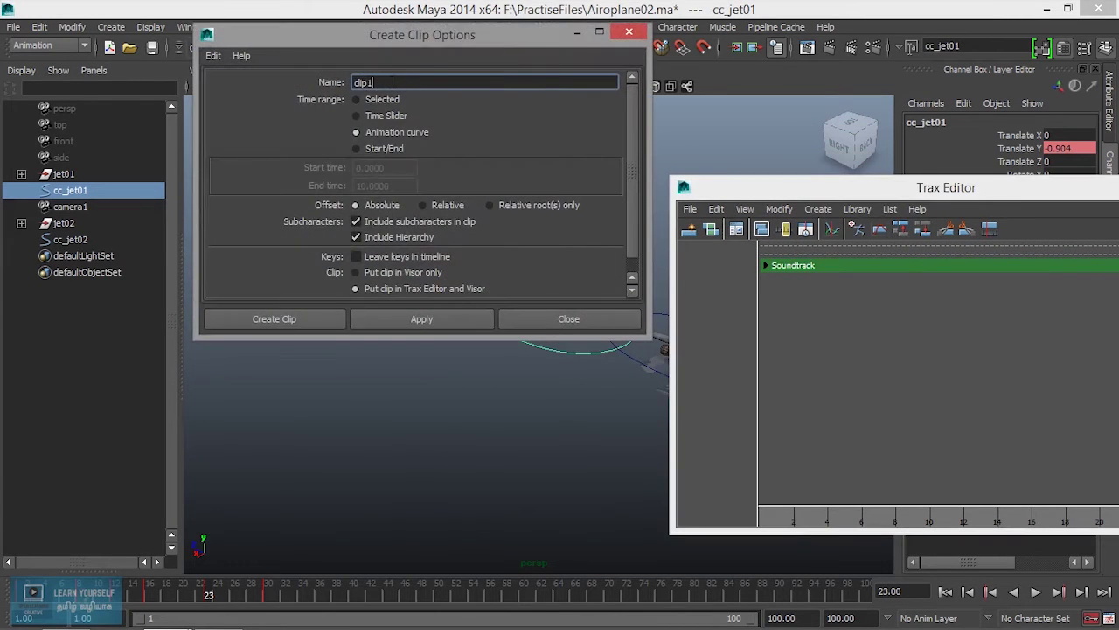
pyautogui.moveTo(367, 50); pyautogui.dragTo(678, 153)
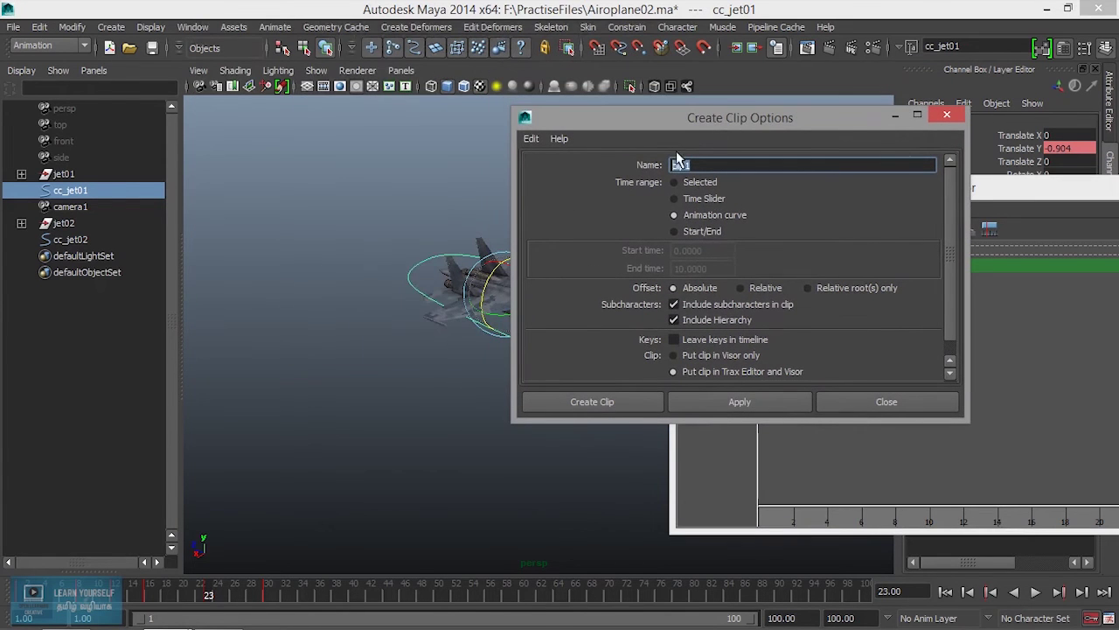
pyautogui.write('Jet')
pyautogui.write('01_')
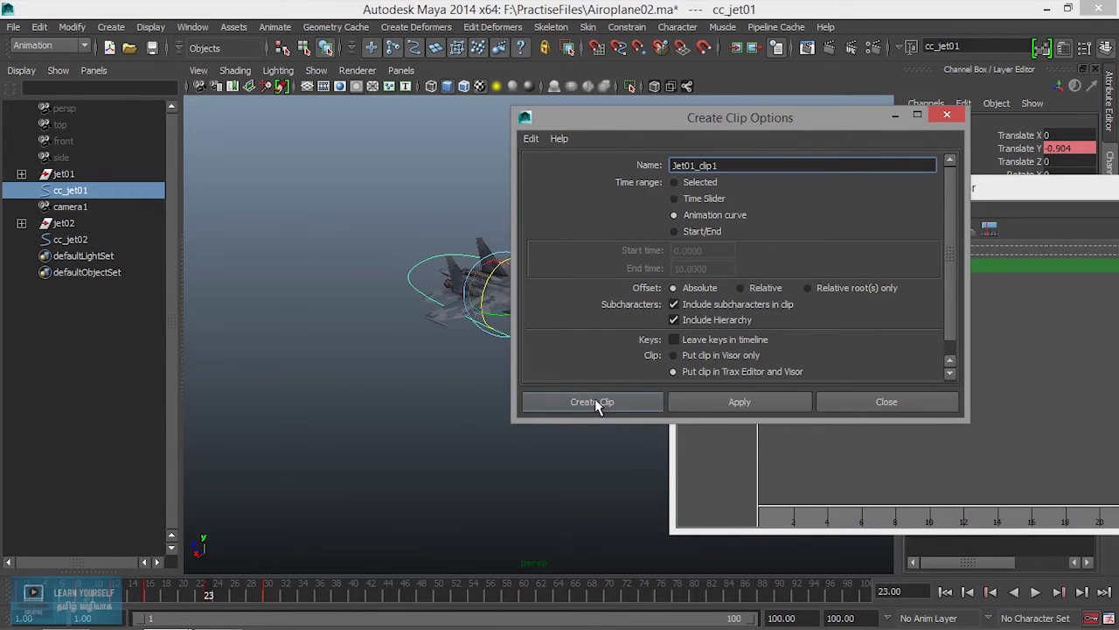
pyautogui.click(712, 404)
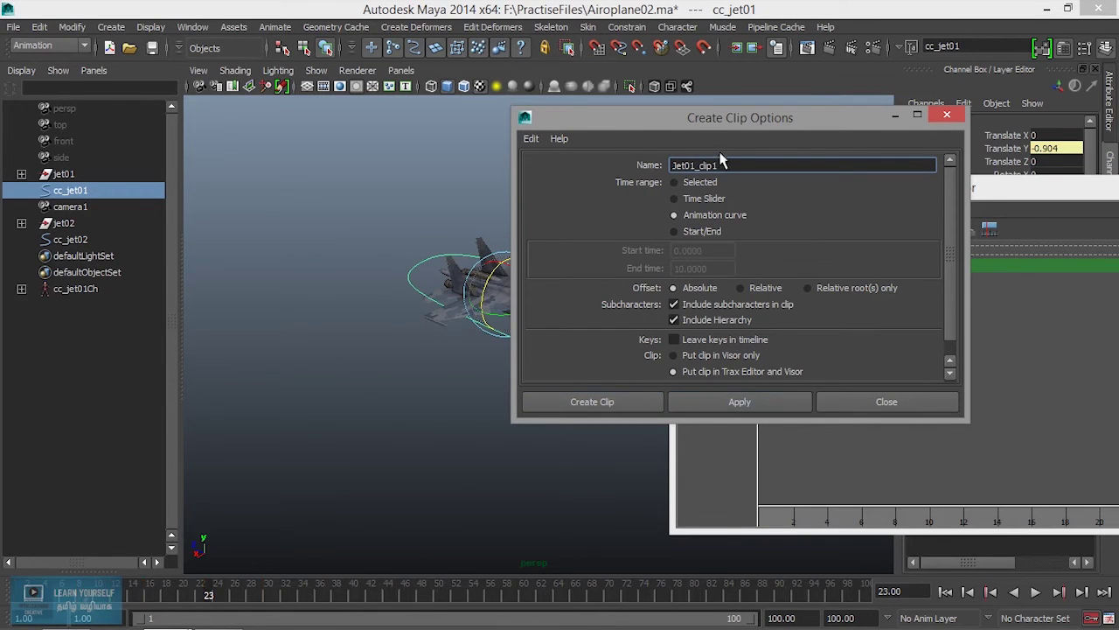
# Undo the trial Jet01_clip1 clip and close the clip creation options
pyautogui.moveTo(729, 113); pyautogui.dragTo(440, 17)
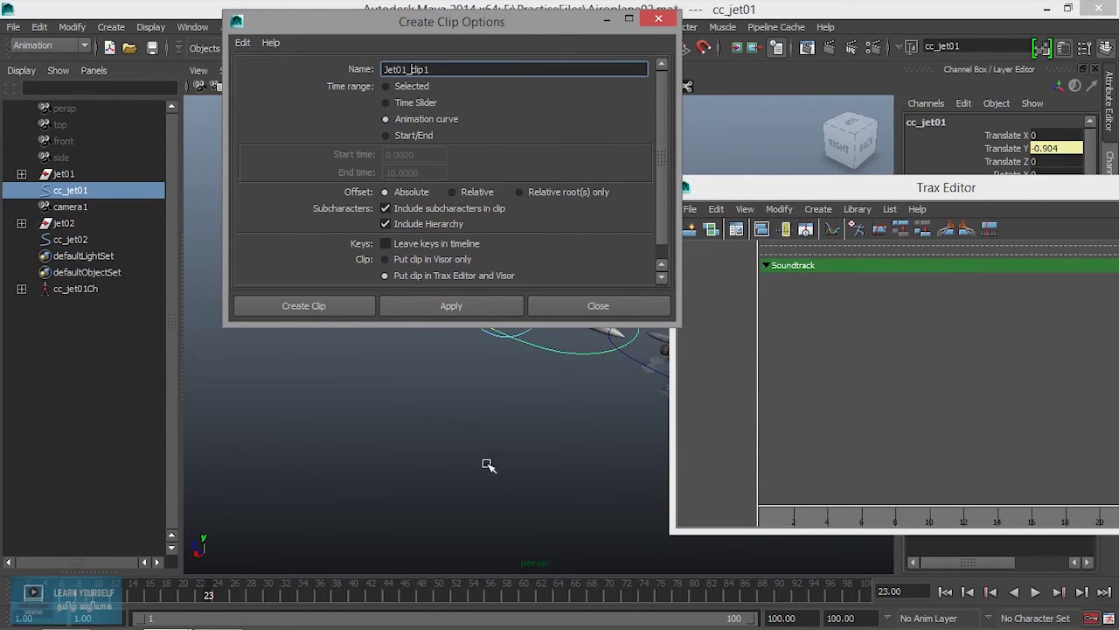
pyautogui.keyDown('alt'); pyautogui.moveTo(499, 452); pyautogui.dragTo(469, 462, button='middle'); pyautogui.keyUp('alt')
pyautogui.moveTo(874, 196); pyautogui.dragTo(752, 210)
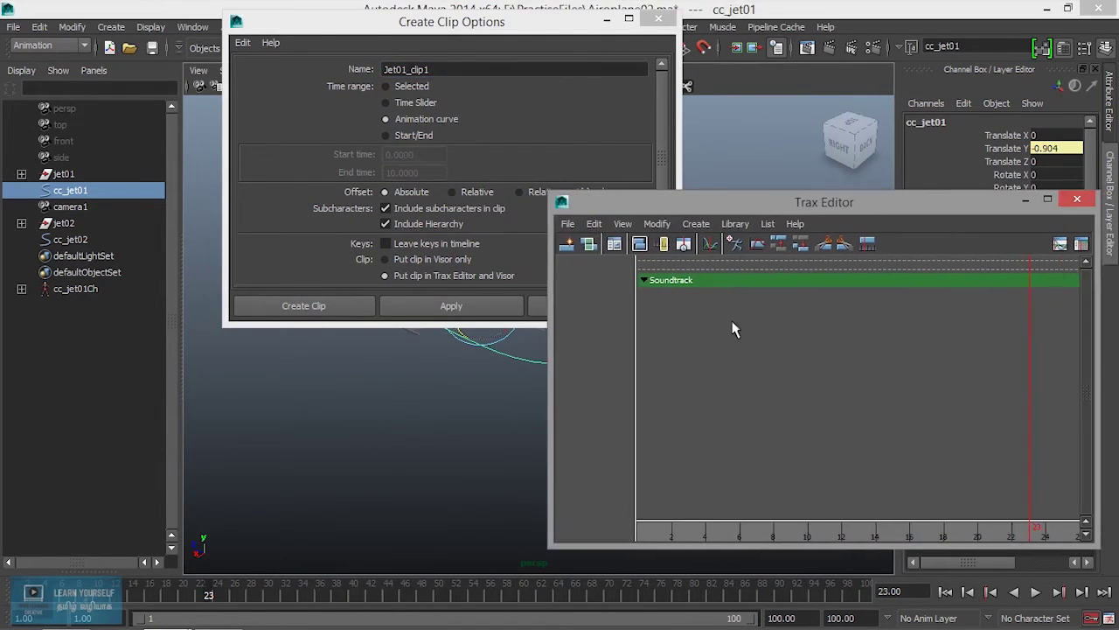
pyautogui.keyDown('alt'); pyautogui.moveTo(400, 454); pyautogui.dragTo(406, 434, button='middle'); pyautogui.keyUp('alt')
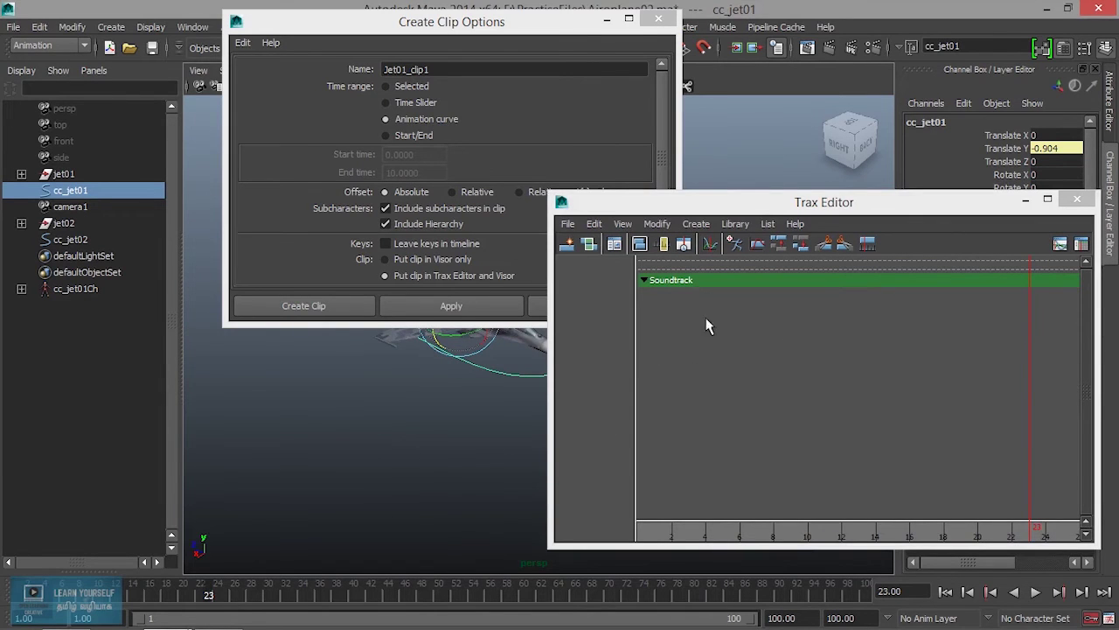
pyautogui.hotkey('ctrl', 'z')
pyautogui.hotkey('ctrl', 'z')
pyautogui.hotkey('ctrl', 'z')
pyautogui.click(658, 19)
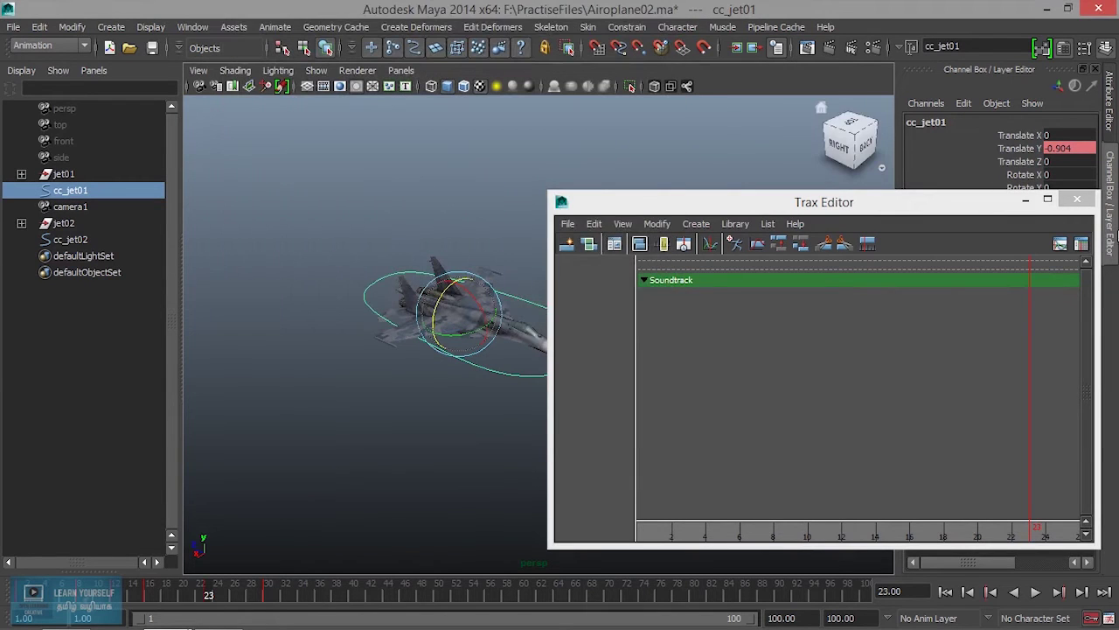
# Create the CS_jet01 character set for cc_jet01
pyautogui.click(1077, 200)
pyautogui.moveTo(463, 426)
pyautogui.keyDown('alt'); pyautogui.mouseDown(button='right')
pyautogui.moveTo(474, 394)
pyautogui.moveTo(573, 422)
pyautogui.mouseUp(button='right'); pyautogui.keyUp('alt')
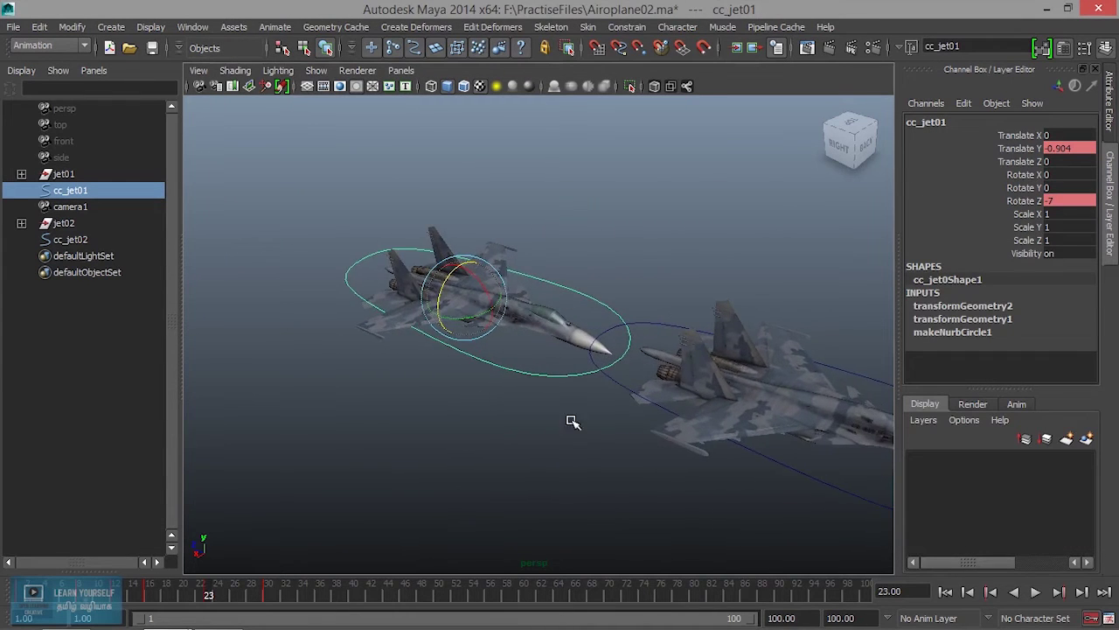
pyautogui.click(680, 28)
pyautogui.moveTo(677, 27)
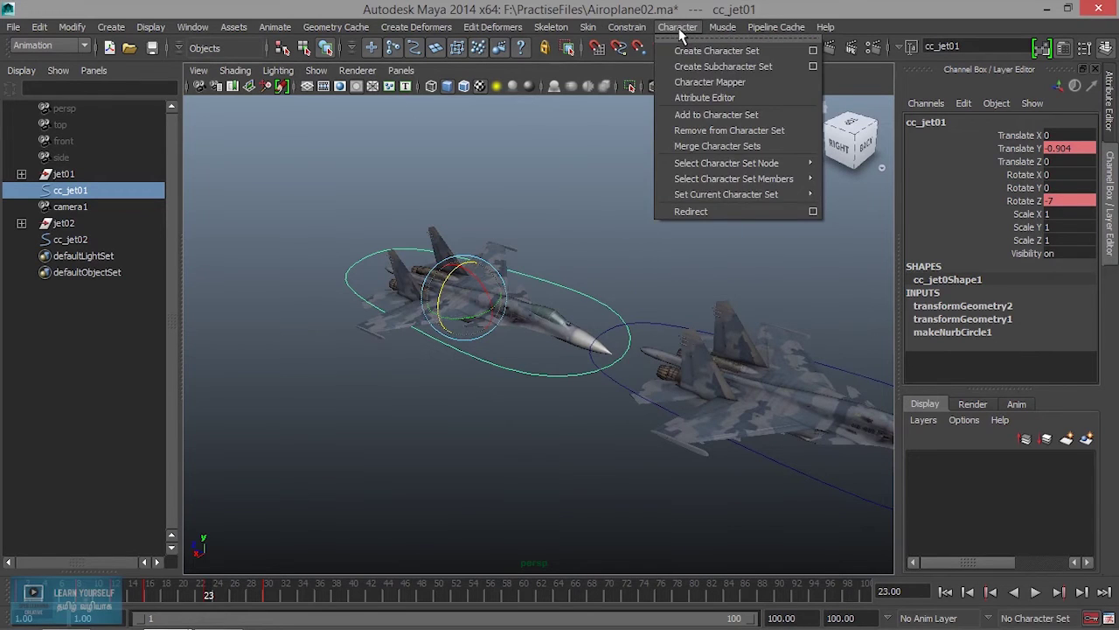
pyautogui.click(814, 53)
pyautogui.moveTo(463, 85); pyautogui.dragTo(285, 85)
pyautogui.write('cc_jet01')
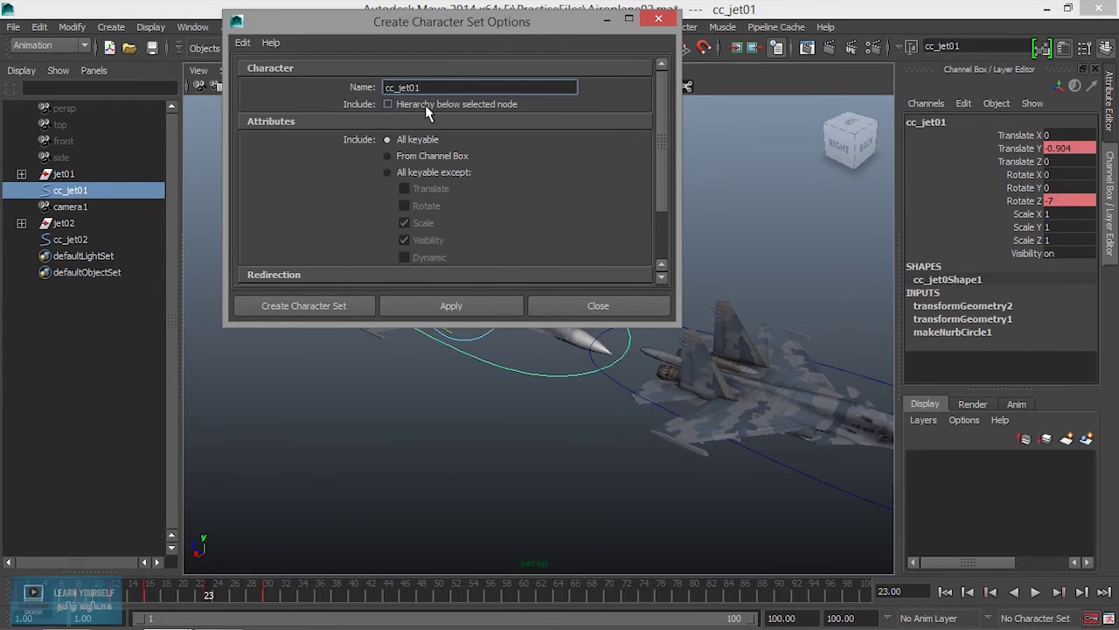
pyautogui.write('CS')
pyautogui.click(435, 308)
# Select cc_jet02 and create the CS_jet02 character set for it
pyautogui.click(742, 489)
pyautogui.click(793, 468)
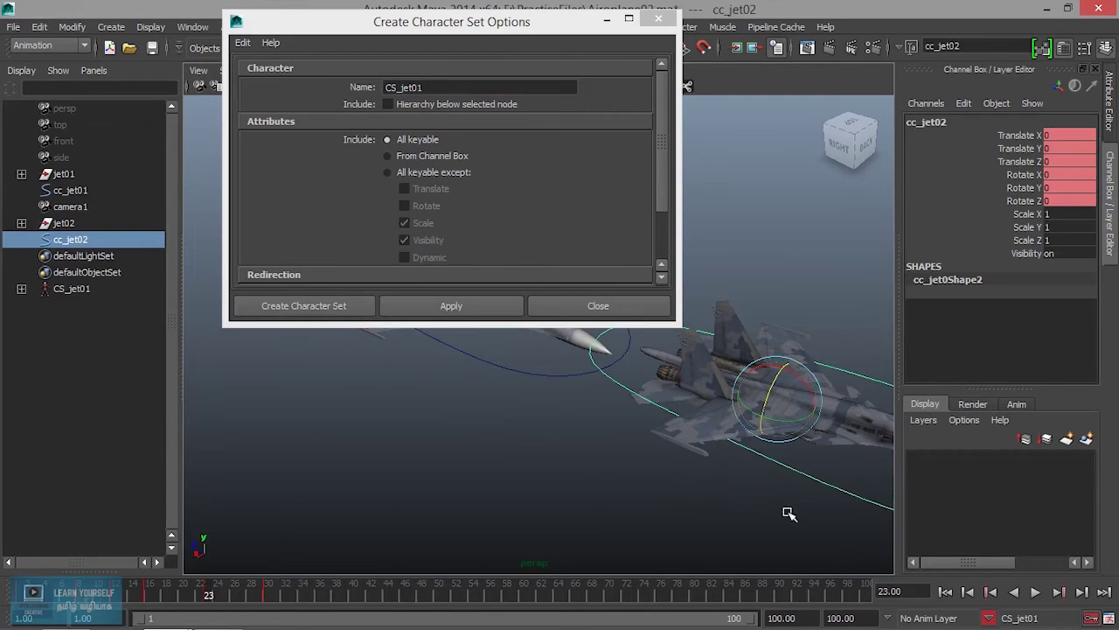
pyautogui.click(422, 88)
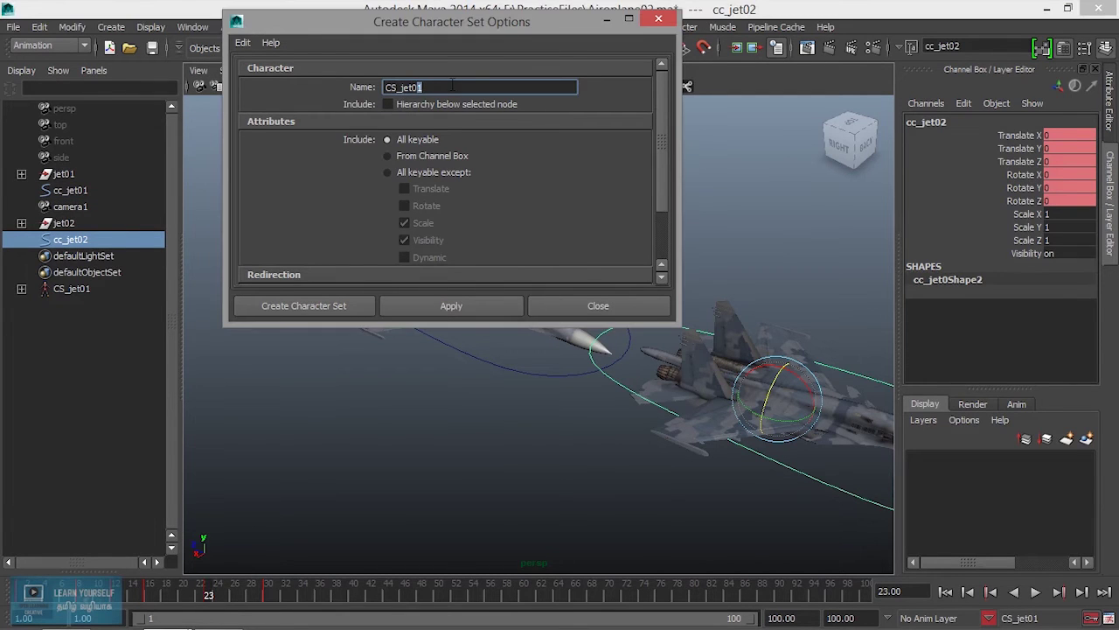
pyautogui.write('2')
pyautogui.click(335, 307)
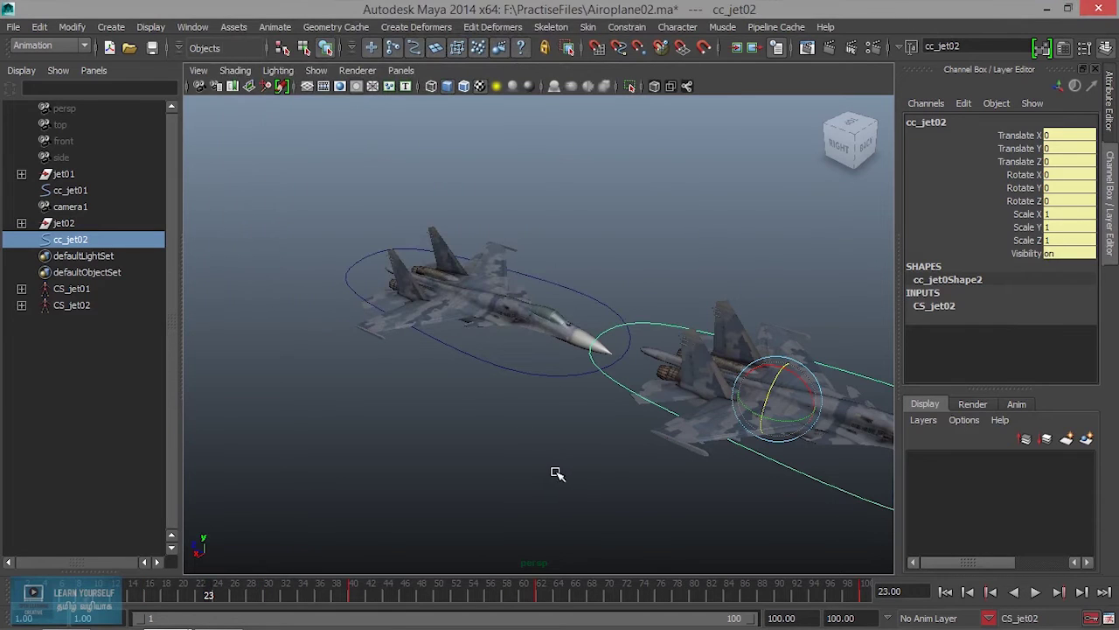
# Deselect cc_jet02, review the character set list, and pick the CS_jet01 character set node
pyautogui.click(557, 473)
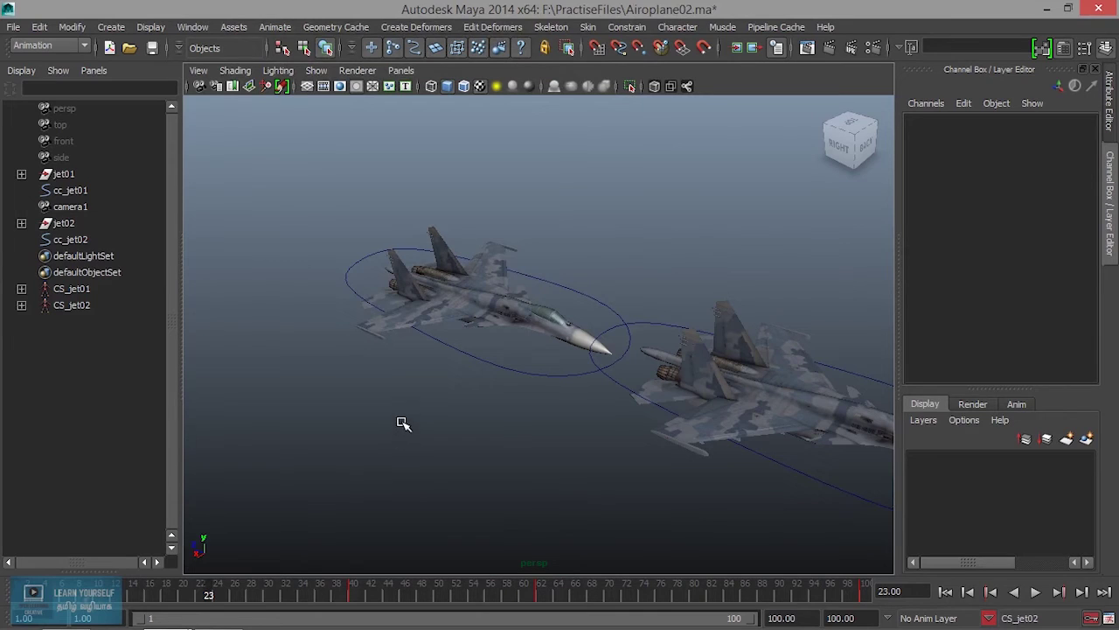
pyautogui.click(989, 617)
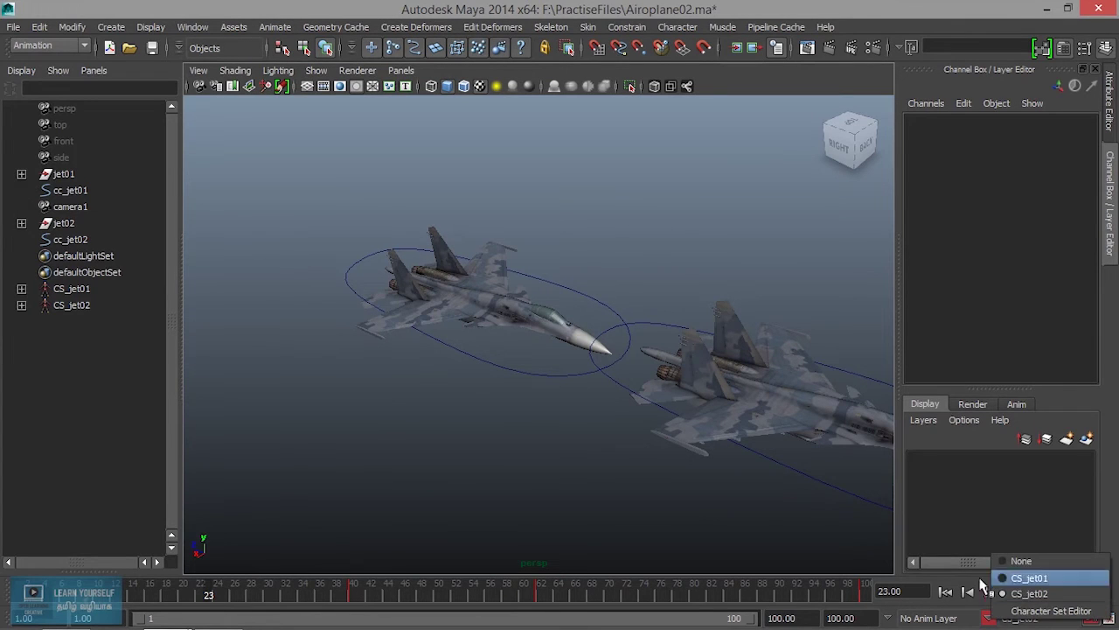
pyautogui.click(702, 525)
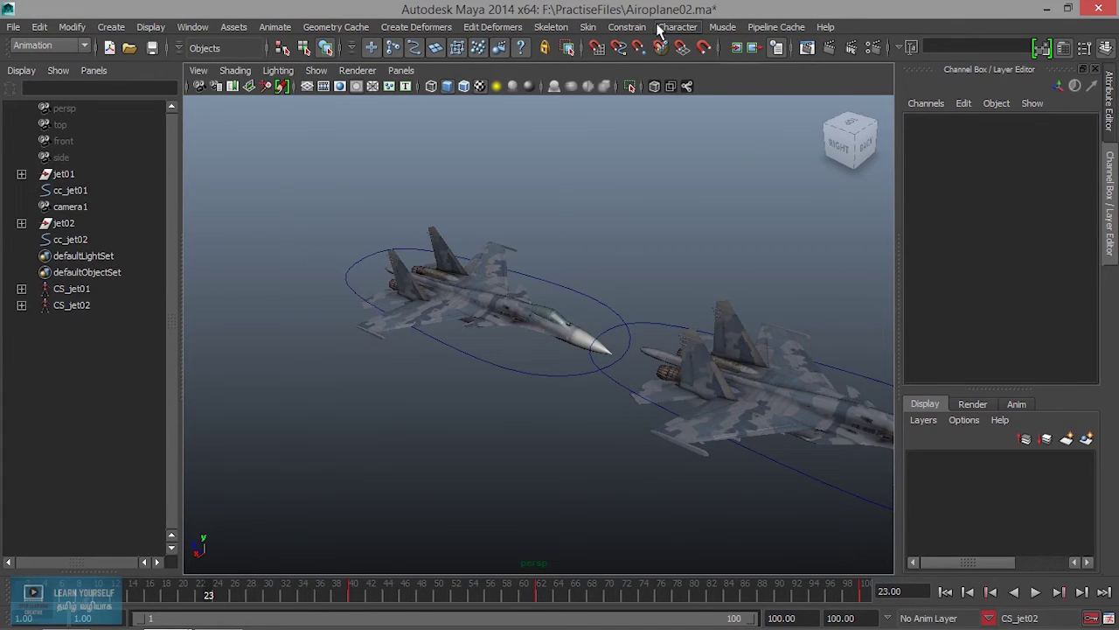
pyautogui.click(673, 27)
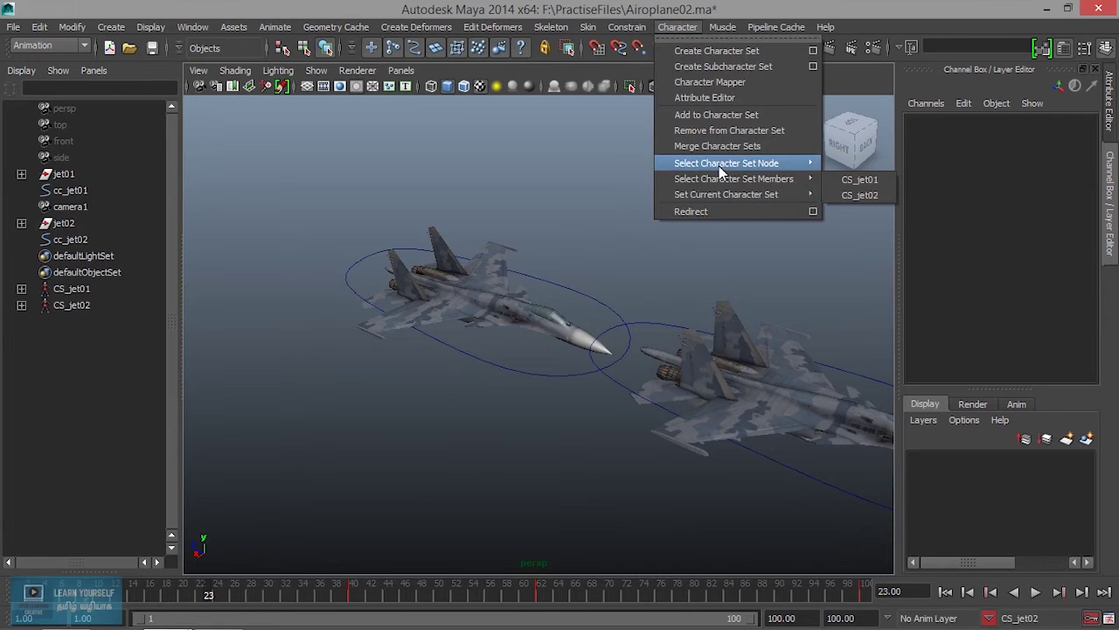
pyautogui.moveTo(726, 163)
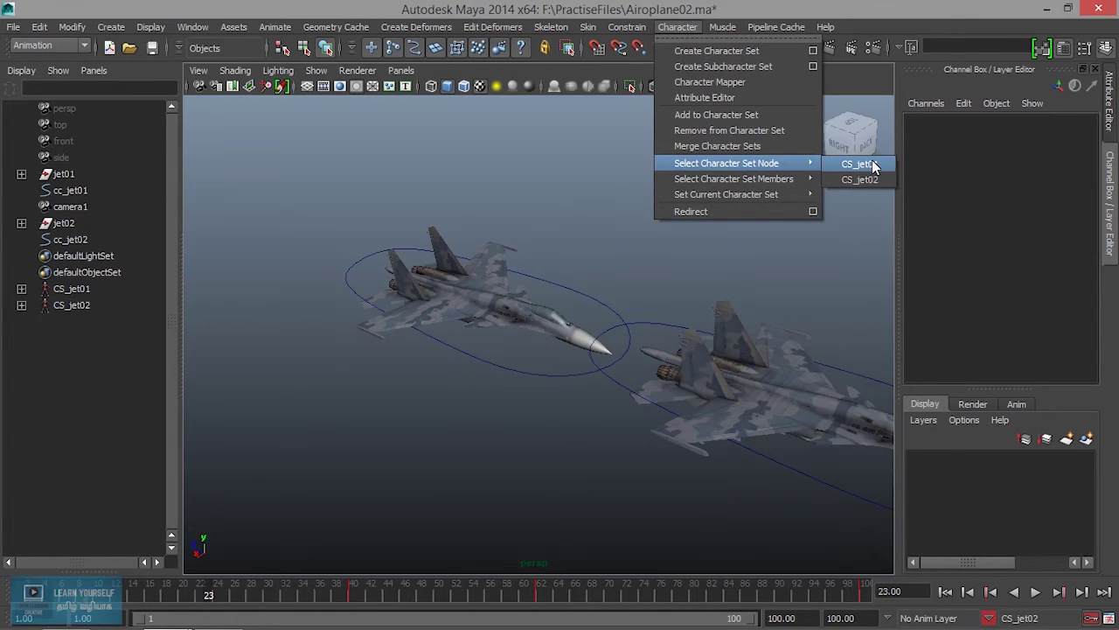
pyautogui.click(860, 165)
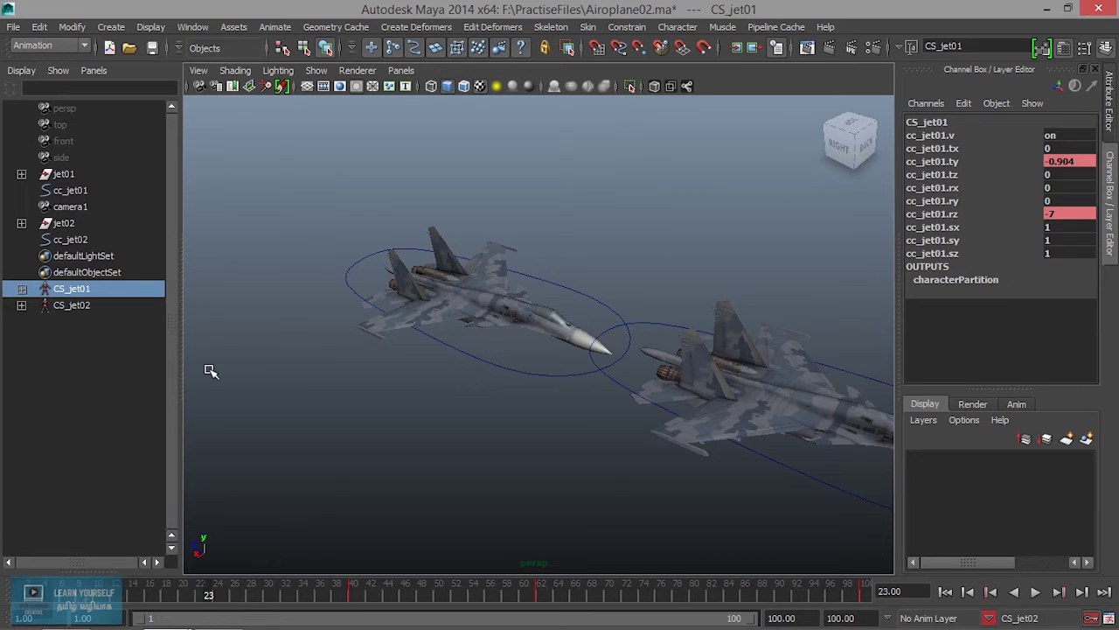
# Select CS_jet02 in the Outliner and bring up the Trax Editor
pyautogui.click(70, 304)
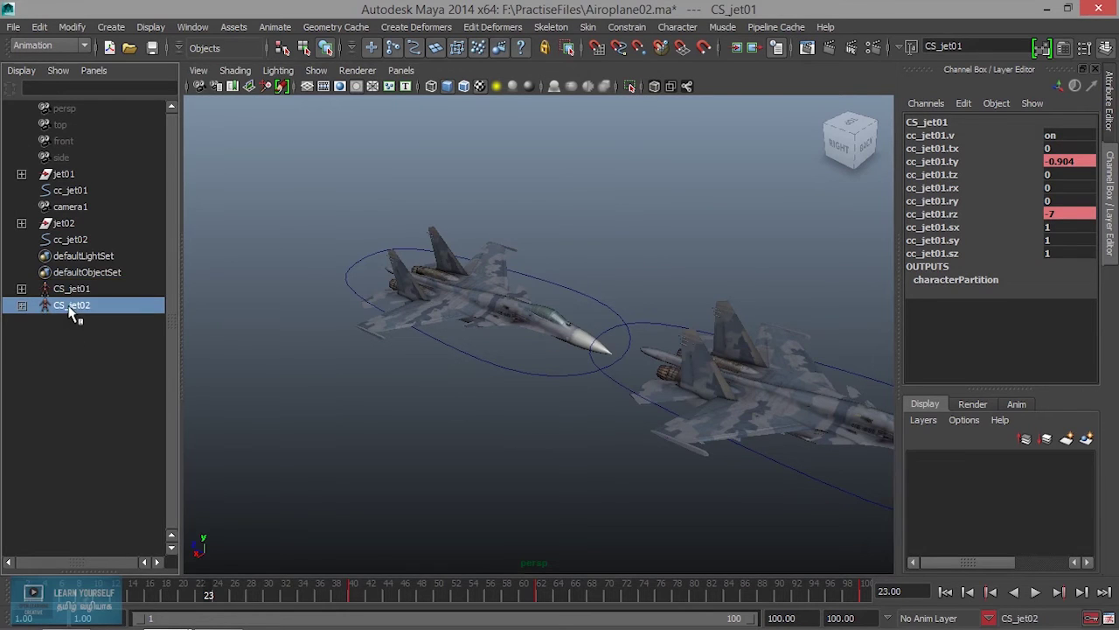
pyautogui.click(626, 27)
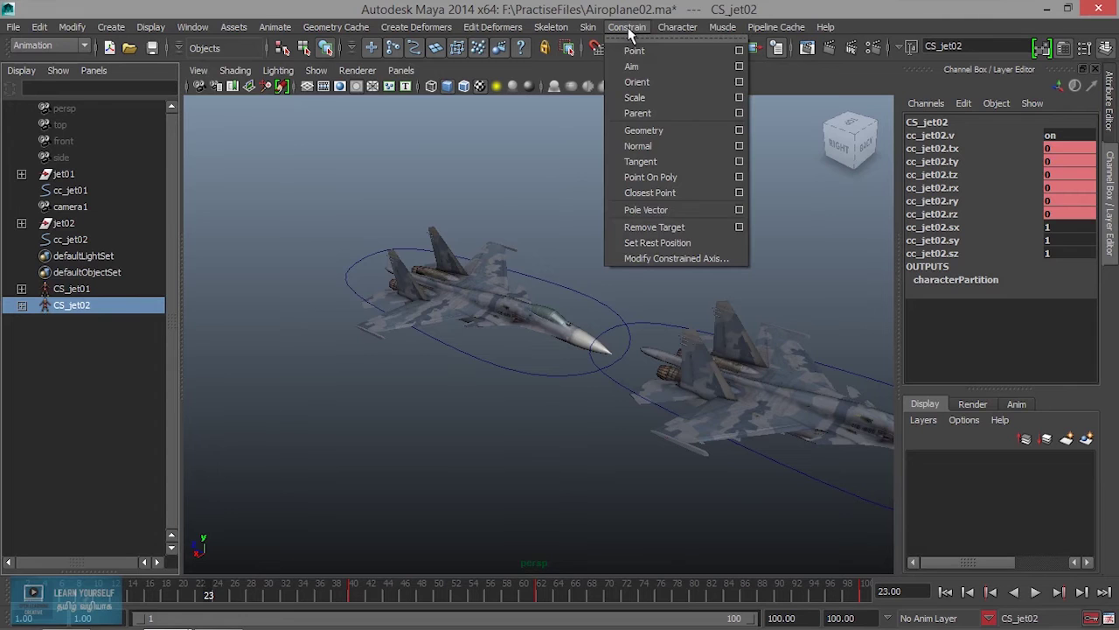
pyautogui.click(193, 27)
pyautogui.moveTo(227, 82)
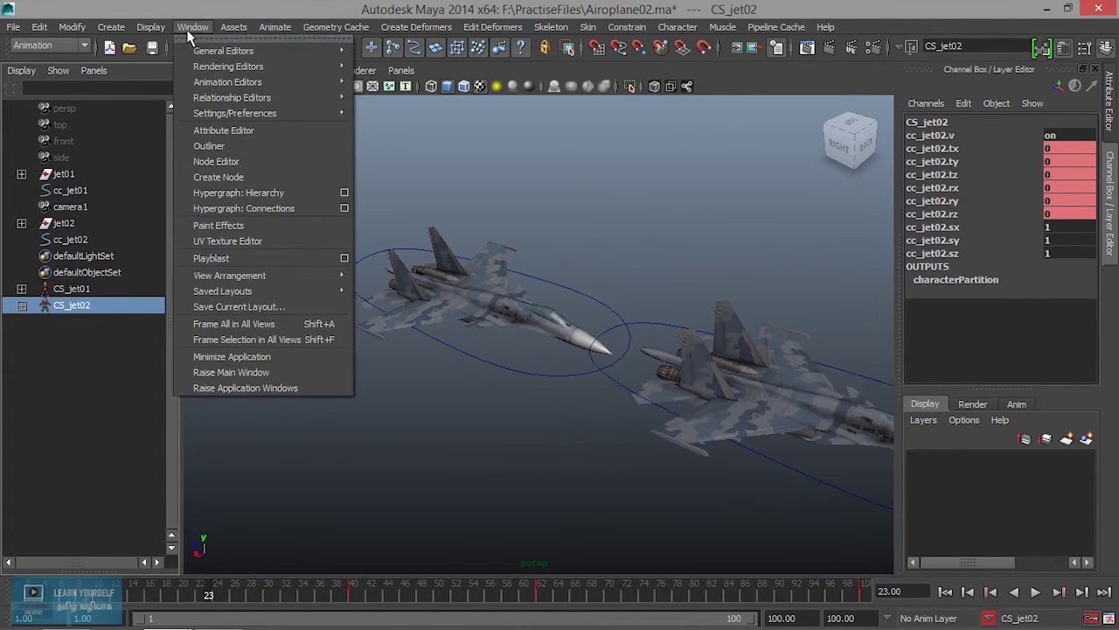
pyautogui.click(393, 105)
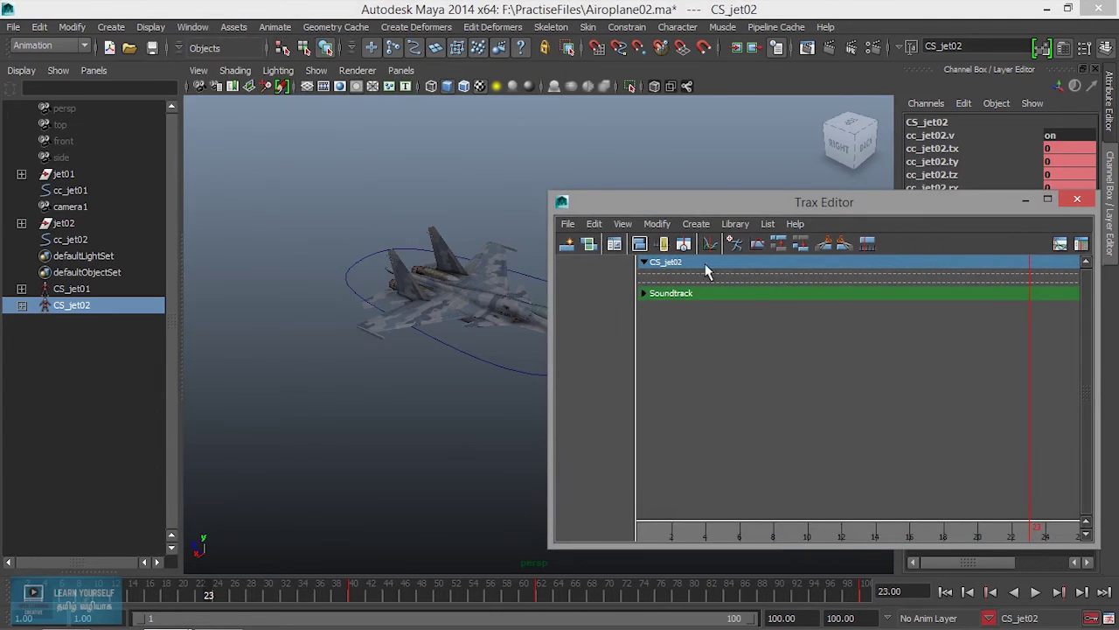
# Create an animation clip named Jet02_clip1 for CS_jet02 from the clip options
pyautogui.click(696, 224)
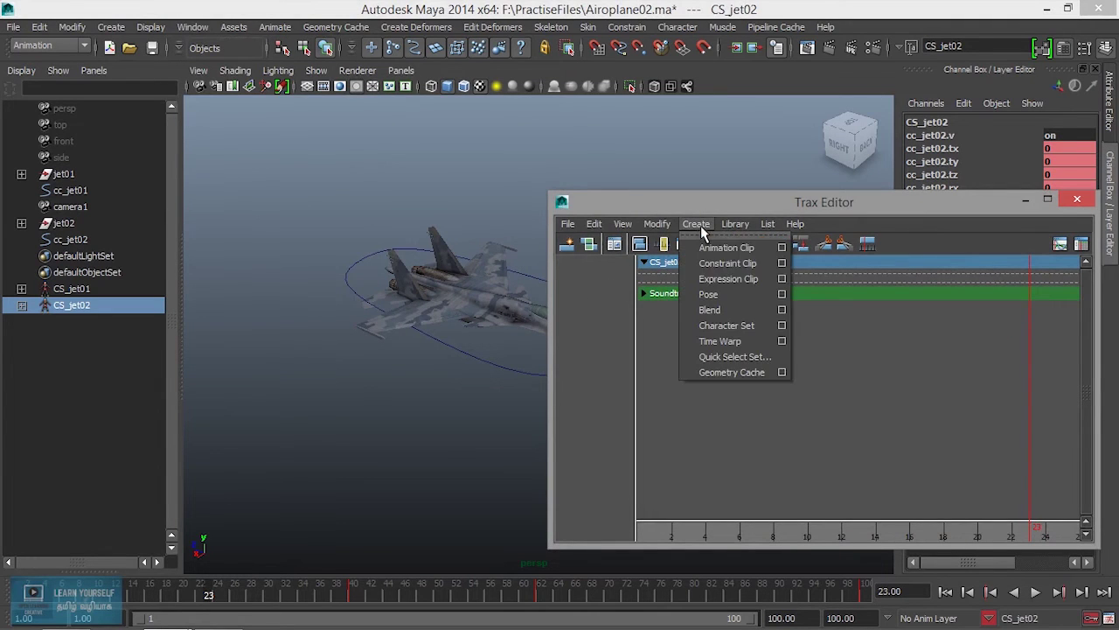
pyautogui.click(780, 249)
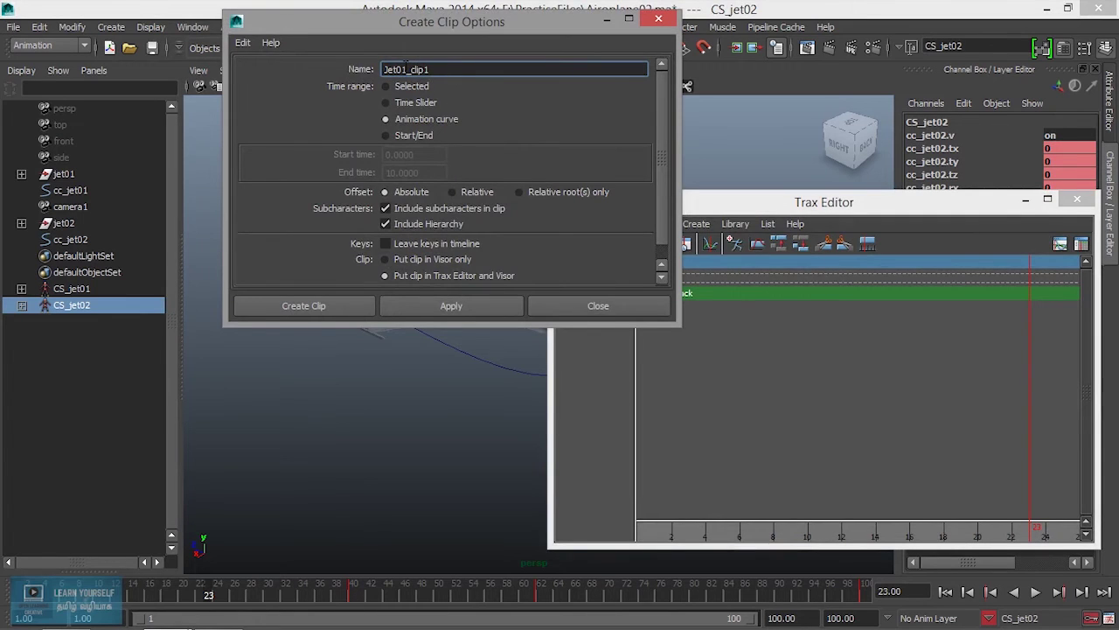
pyautogui.write('2')
pyautogui.click(338, 308)
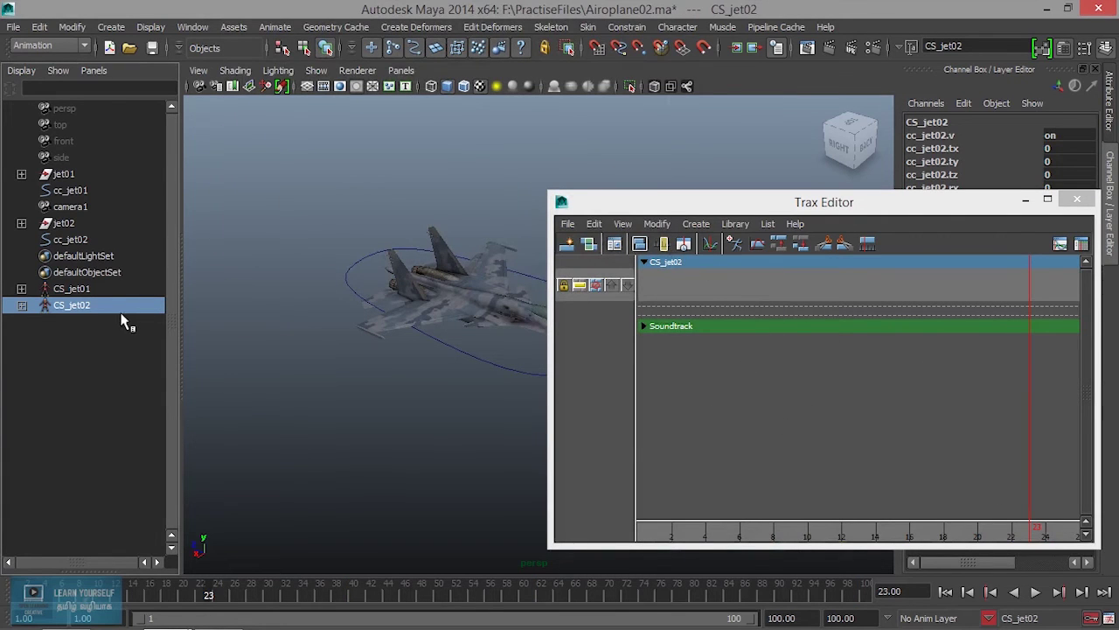
# Select the CS_jet01 character set, fit the timeline into view, and close the Trax Editor
pyautogui.click(75, 293)
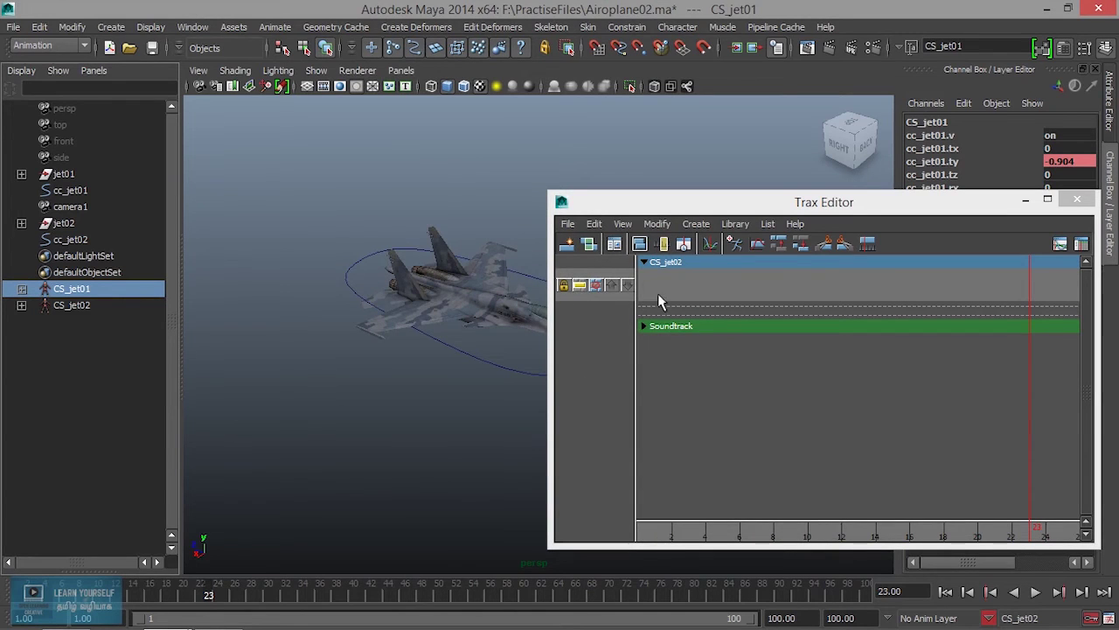
pyautogui.click(677, 27)
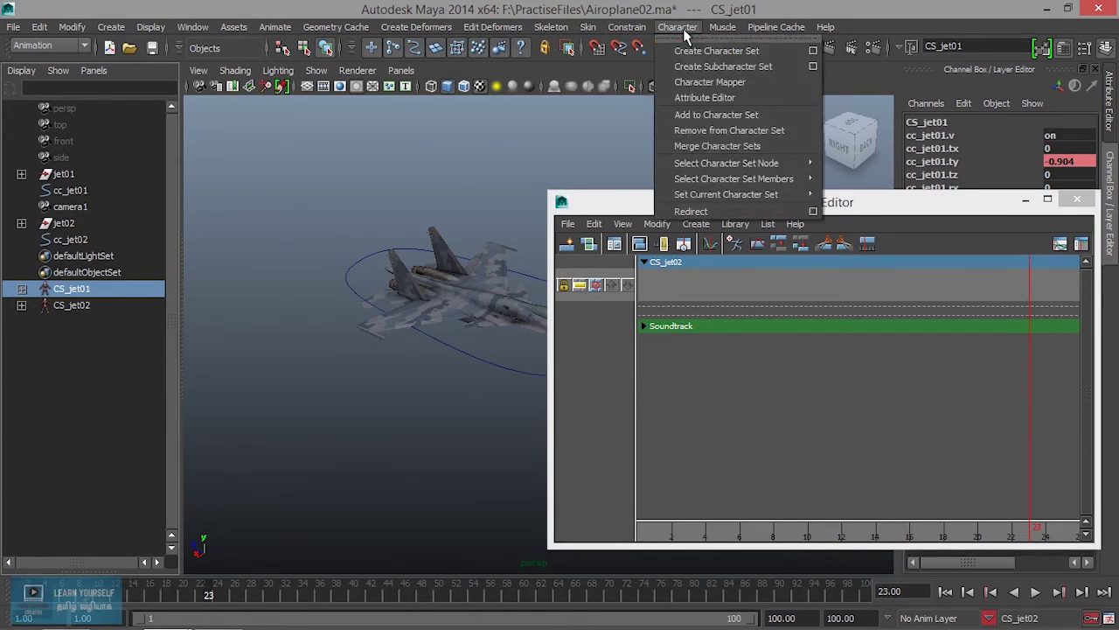
pyautogui.moveTo(726, 163)
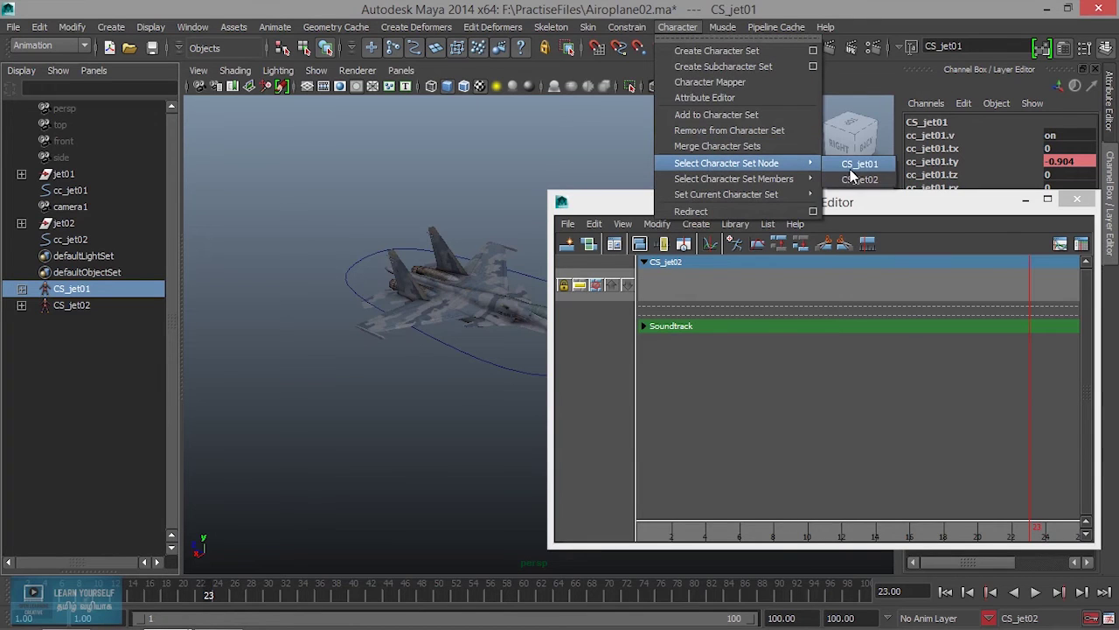
pyautogui.click(850, 169)
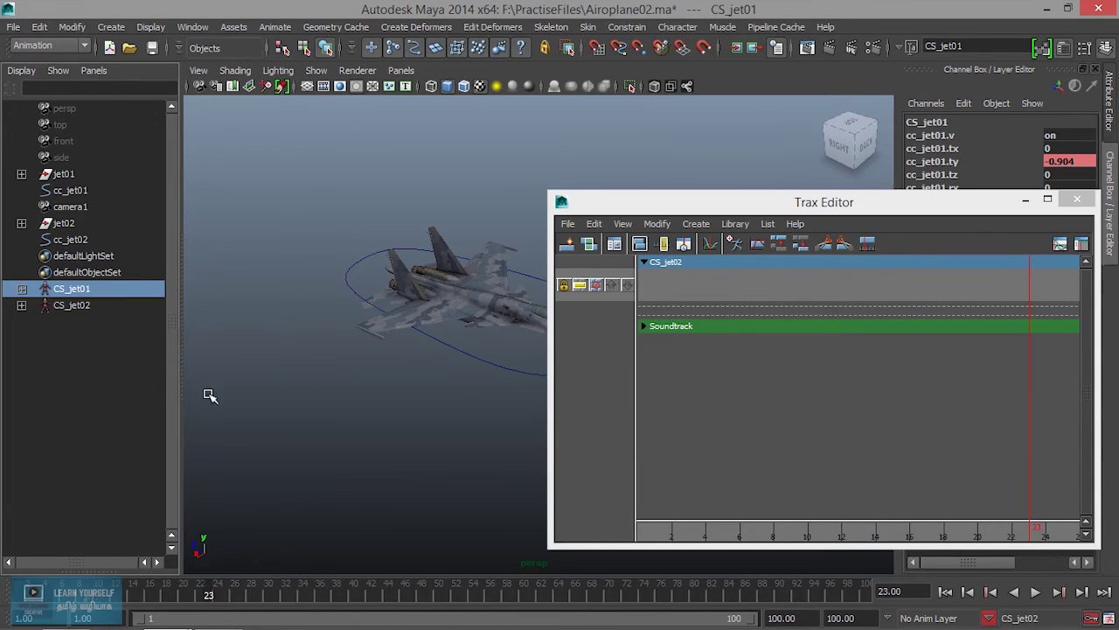
pyautogui.click(162, 365)
pyautogui.click(77, 295)
pyautogui.press('a')
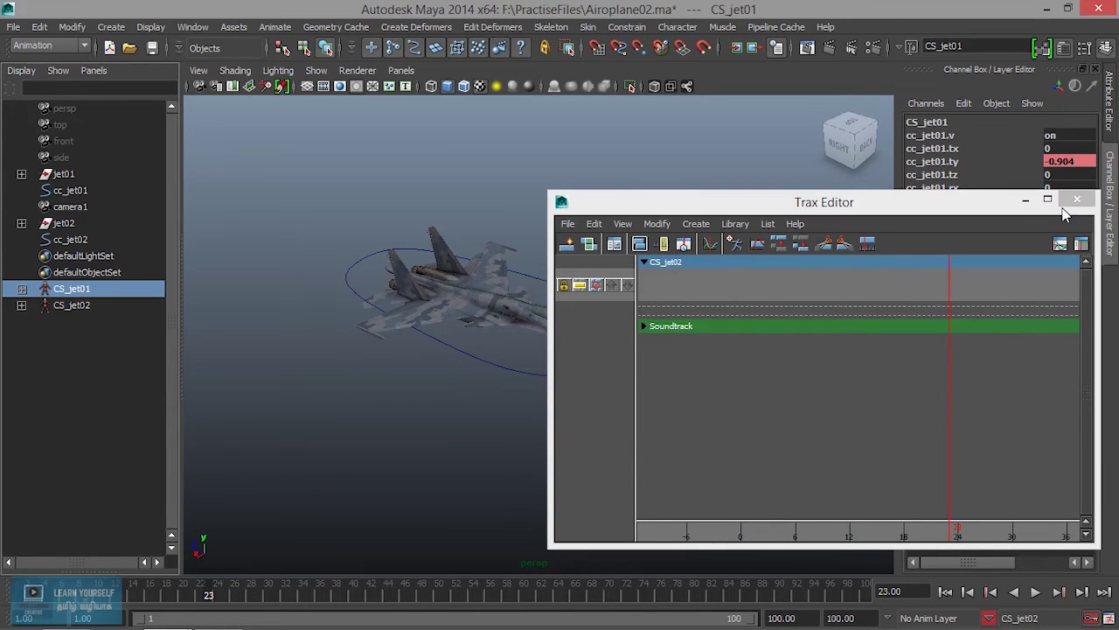
pyautogui.click(1076, 200)
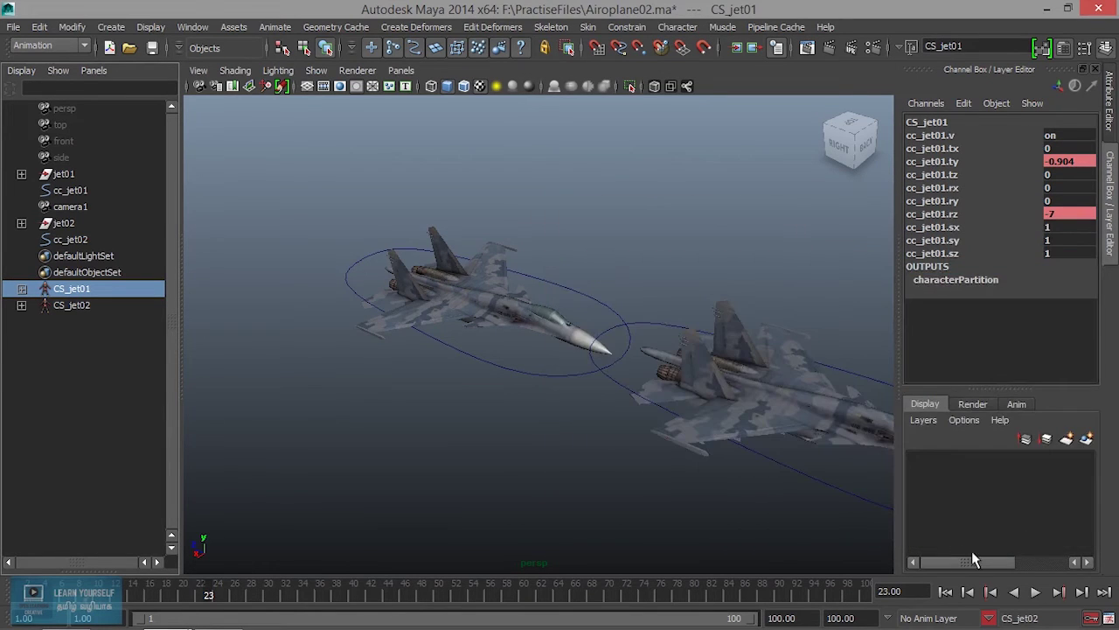
# Make CS_jet01 the current character and reopen the Trax Editor
pyautogui.click(991, 615)
pyautogui.click(1005, 573)
pyautogui.click(199, 30)
pyautogui.moveTo(227, 82)
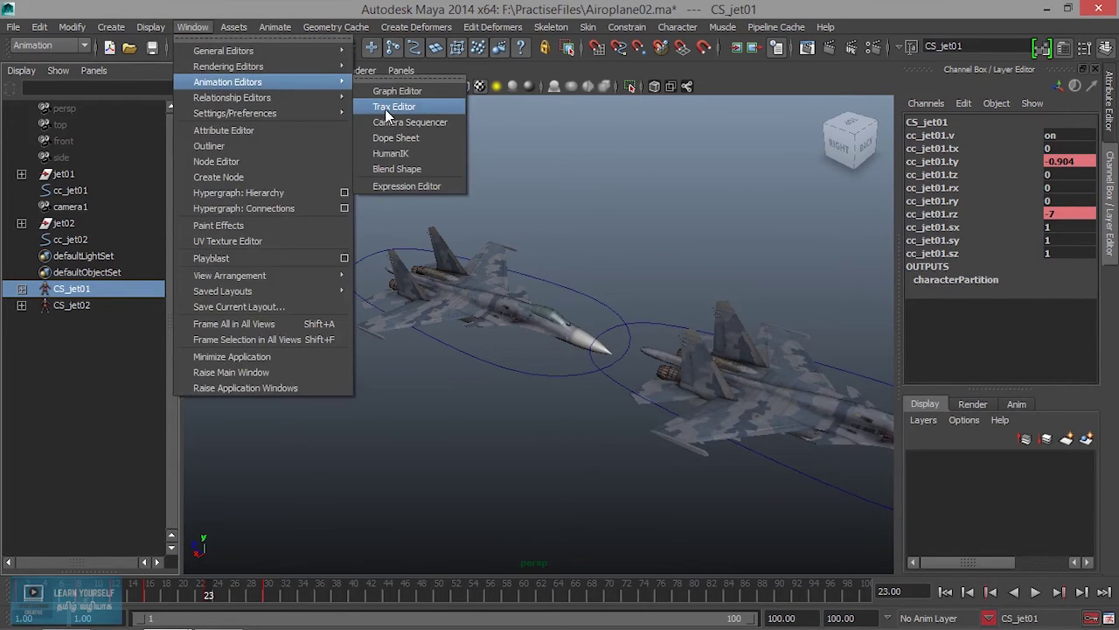
pyautogui.click(392, 106)
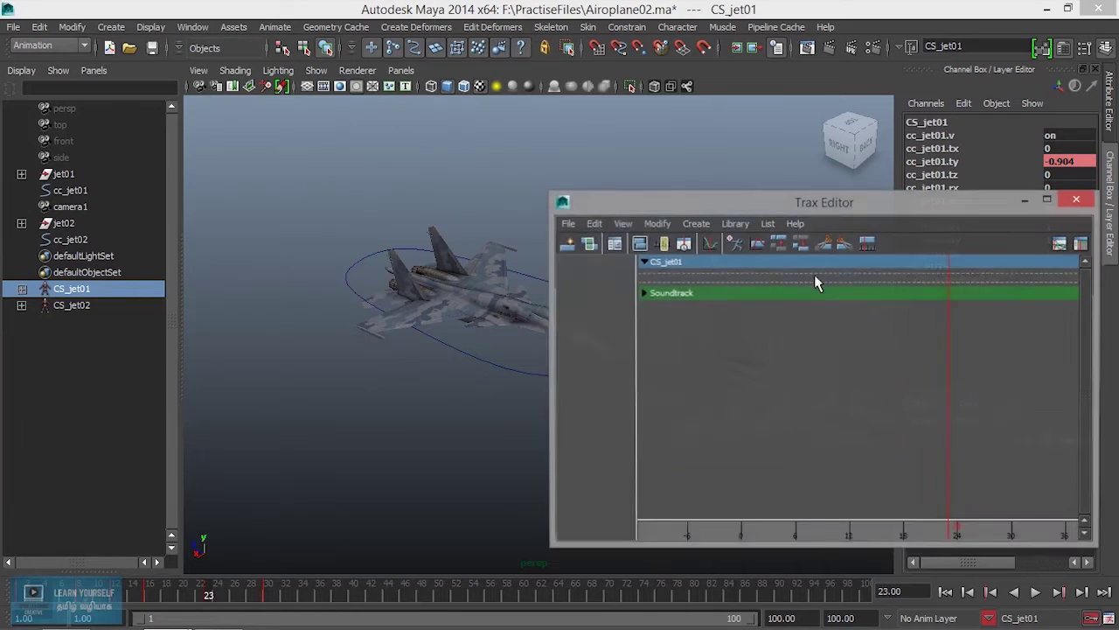
# Create the Jet01_clip1 animation clip for CS_jet01 and scrub to about frame 28
pyautogui.click(696, 224)
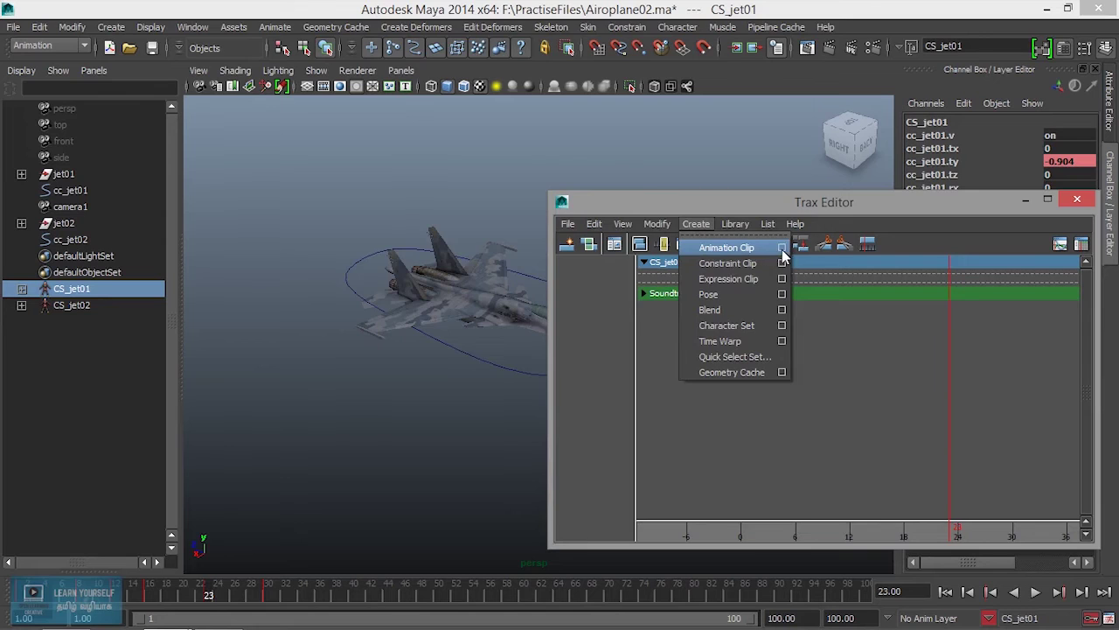
pyautogui.click(782, 249)
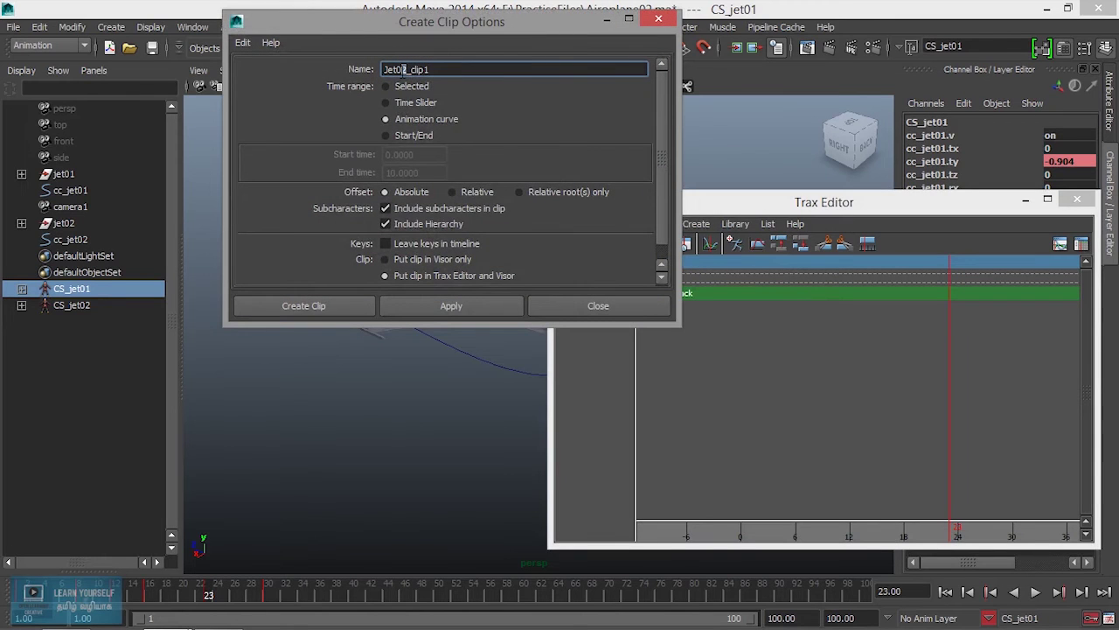
pyautogui.click(335, 310)
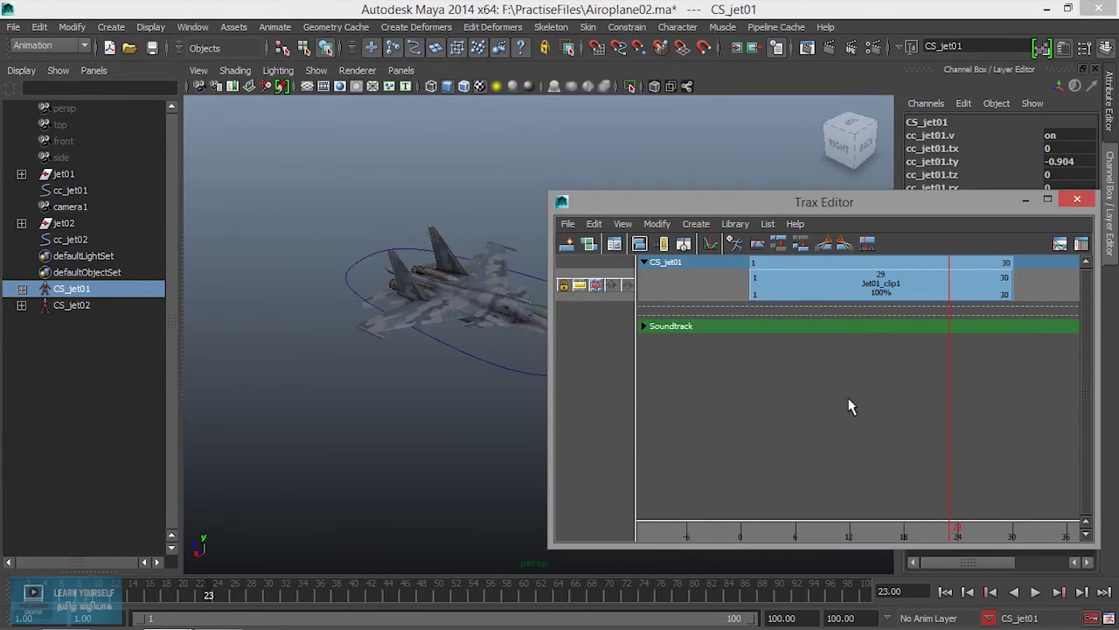
pyautogui.moveTo(944, 532)
pyautogui.mouseDown()
pyautogui.moveTo(874, 530)
pyautogui.moveTo(995, 514)
pyautogui.moveTo(687, 512)
pyautogui.mouseUp()
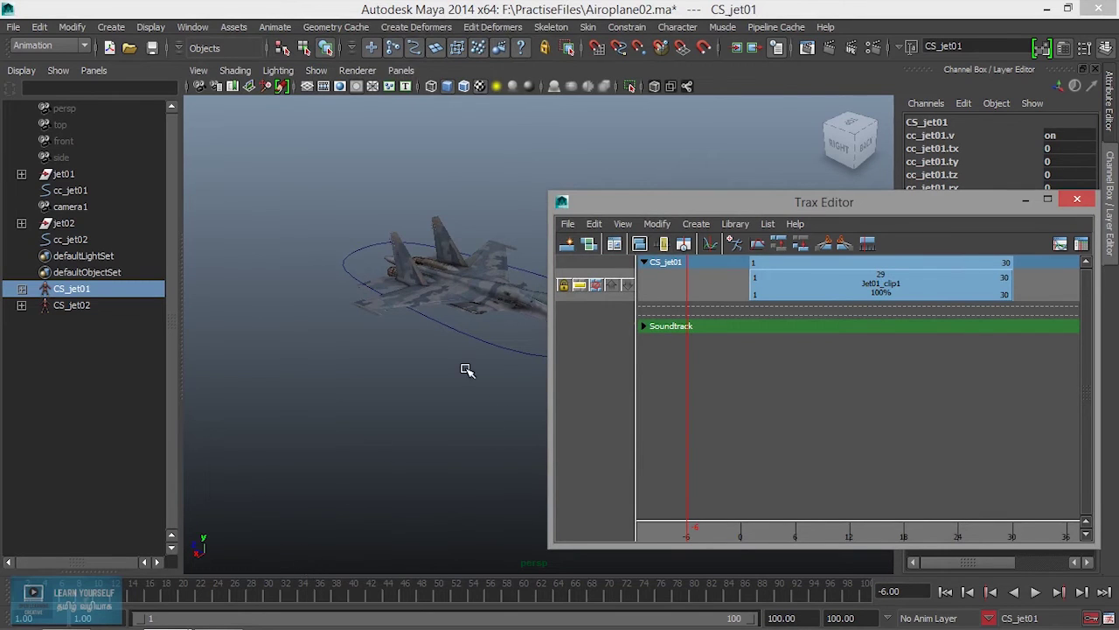
pyautogui.click(419, 389)
# Make CS_jet02 the current character set and reselect the cc_jet02 control
pyautogui.moveTo(419, 389)
pyautogui.keyDown('alt'); pyautogui.mouseDown(button='middle')
pyautogui.moveTo(260, 350)
pyautogui.moveTo(349, 392)
pyautogui.moveTo(125, 344)
pyautogui.moveTo(396, 423)
pyautogui.moveTo(253, 403)
pyautogui.mouseUp(button='middle'); pyautogui.keyUp('alt')
pyautogui.keyDown('alt'); pyautogui.moveTo(332, 412); pyautogui.dragTo(467, 453, button='right'); pyautogui.keyUp('alt')
pyautogui.moveTo(394, 362); pyautogui.dragTo(402, 431)
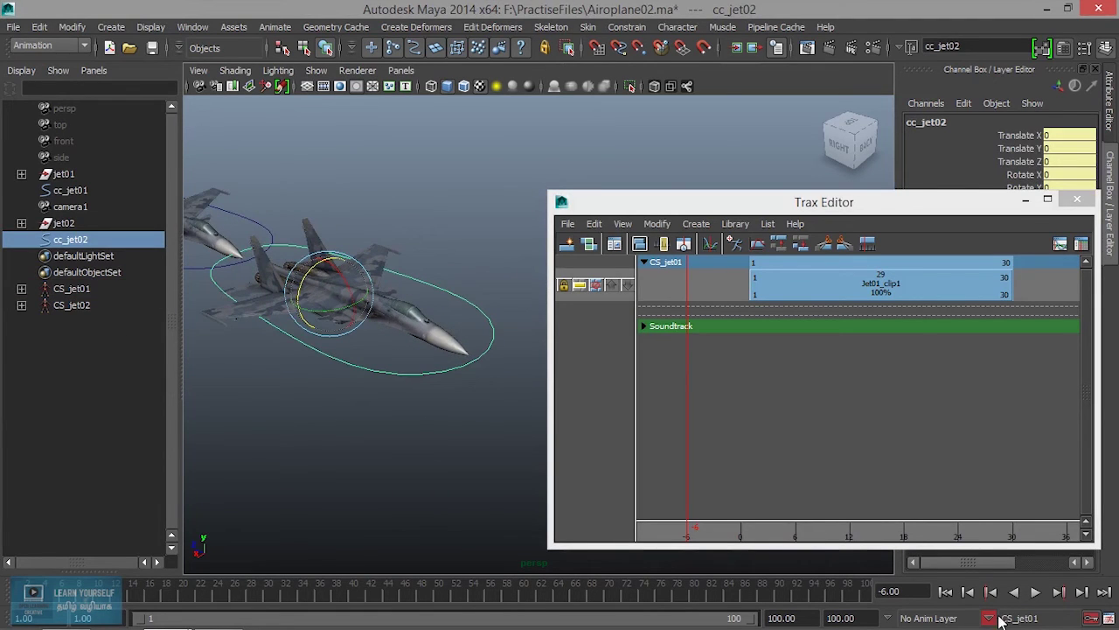
pyautogui.click(1001, 618)
pyautogui.click(1023, 589)
pyautogui.click(423, 450)
# Close the Trax Editor window
pyautogui.moveTo(403, 362); pyautogui.dragTo(394, 412)
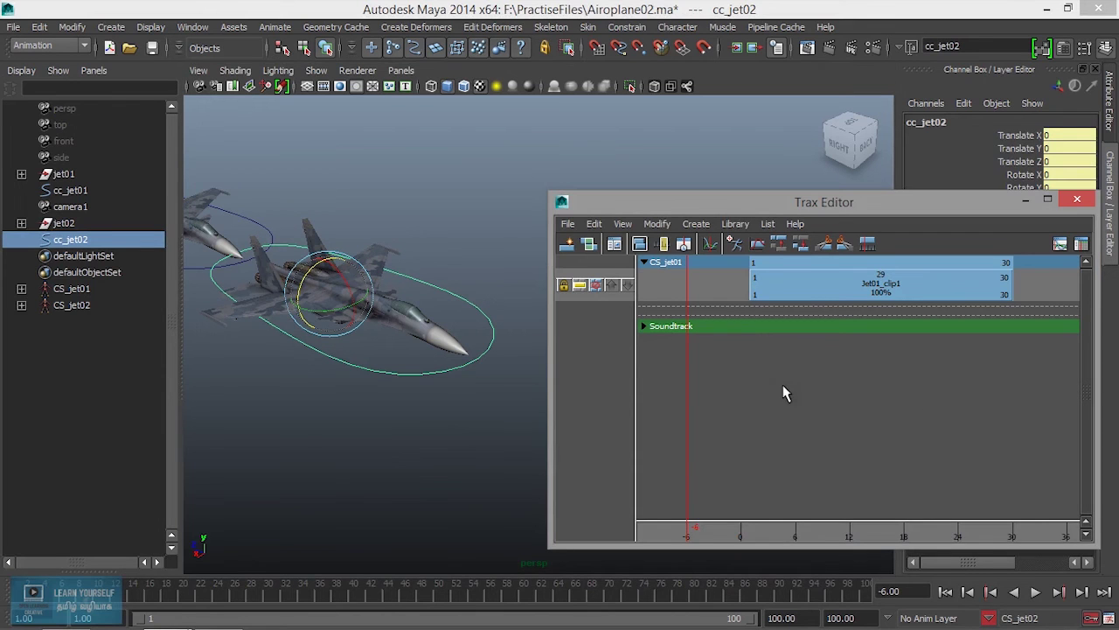
pyautogui.scroll(2, 783, 385)
pyautogui.scroll(1, 782, 386)
pyautogui.scroll(2, 783, 386)
pyautogui.scroll(-4, 783, 385)
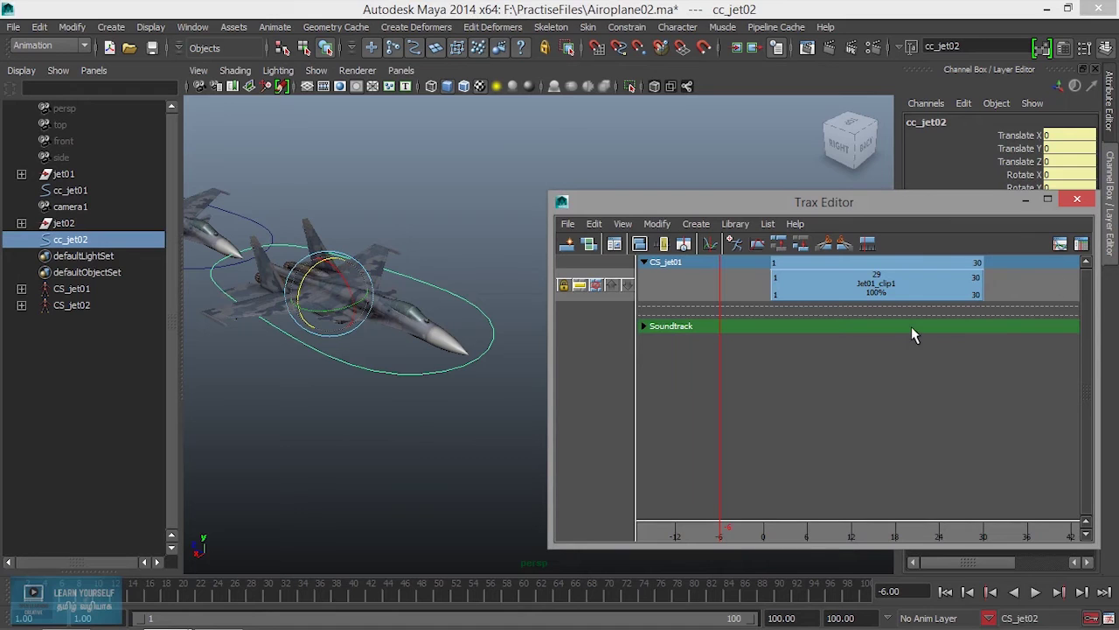
pyautogui.click(696, 224)
pyautogui.moveTo(622, 224)
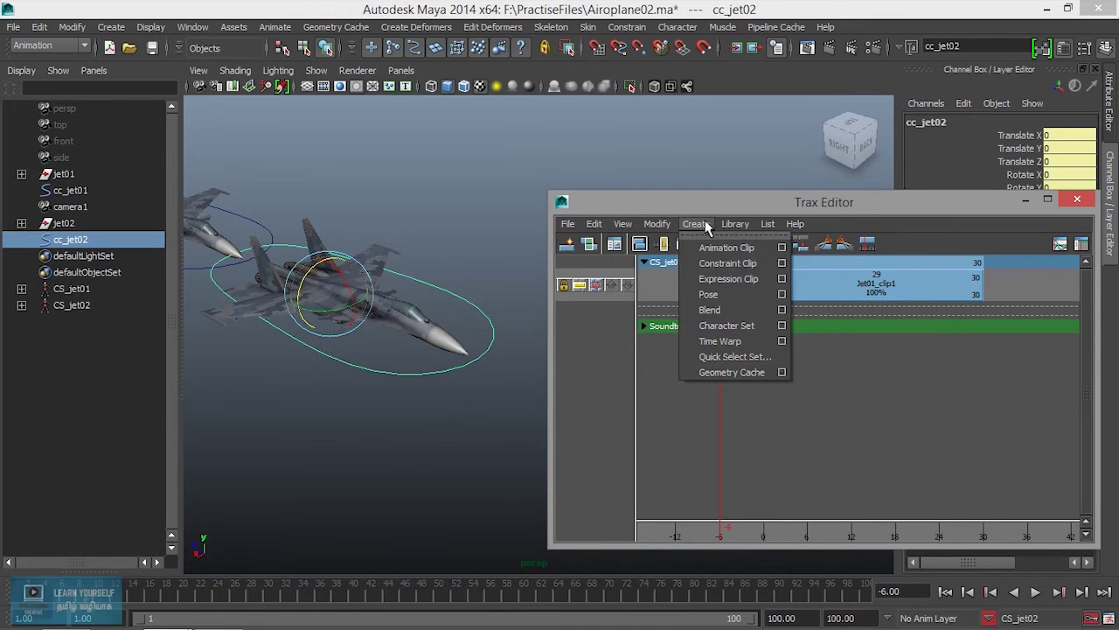
pyautogui.click(887, 322)
pyautogui.click(1077, 199)
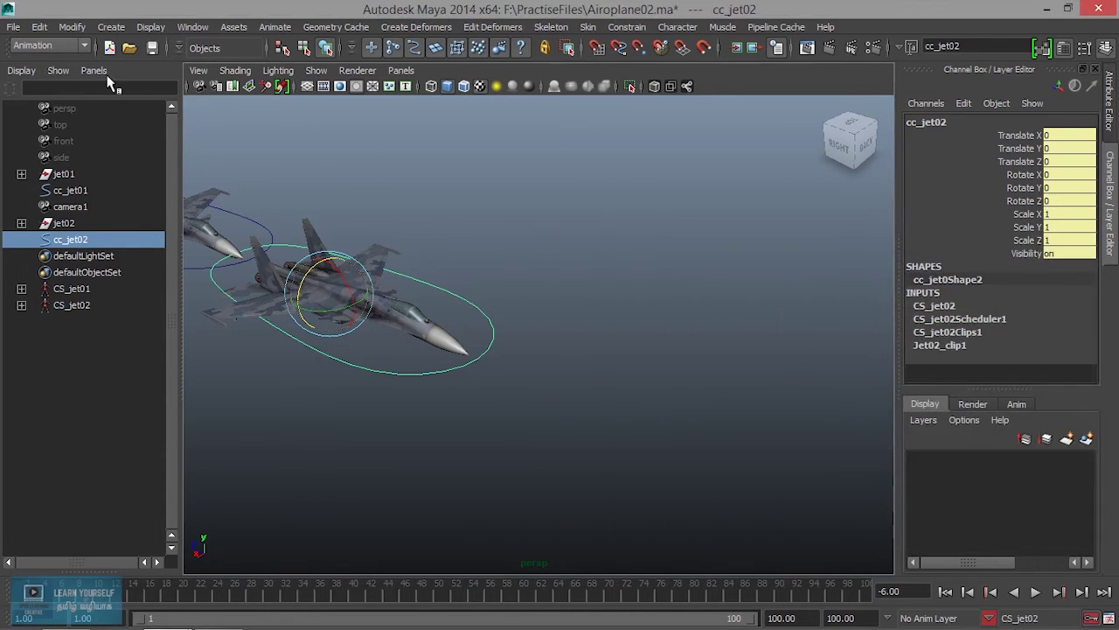
# Reopen the Trax Editor and zoom the timeline out so Jet02_clip1 is fully visible
pyautogui.click(192, 26)
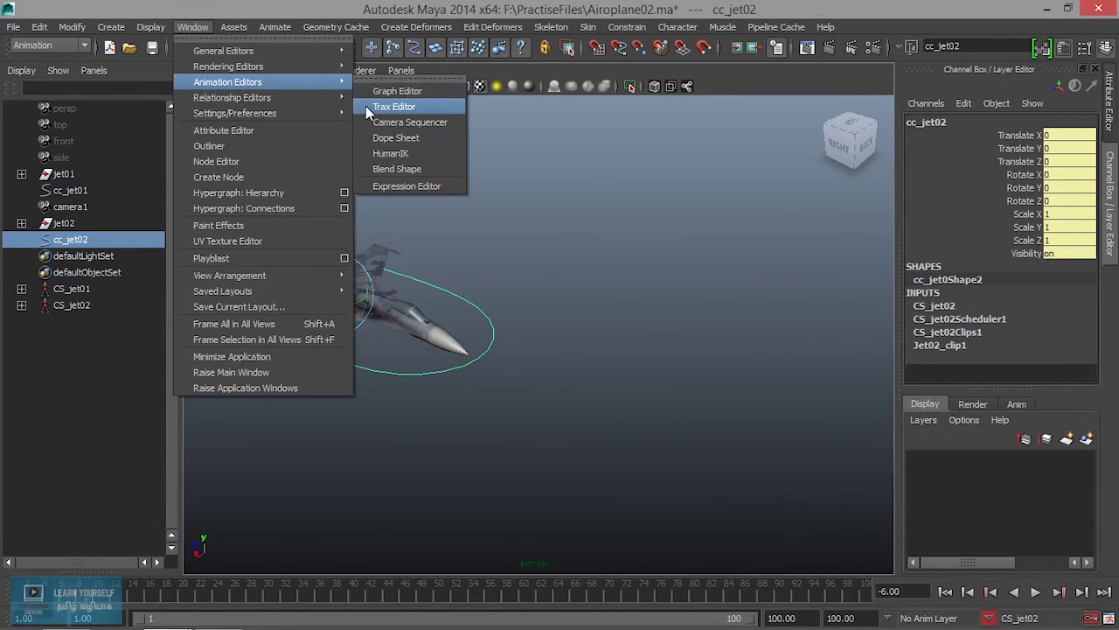
pyautogui.click(366, 106)
pyautogui.scroll(-1, 921, 369)
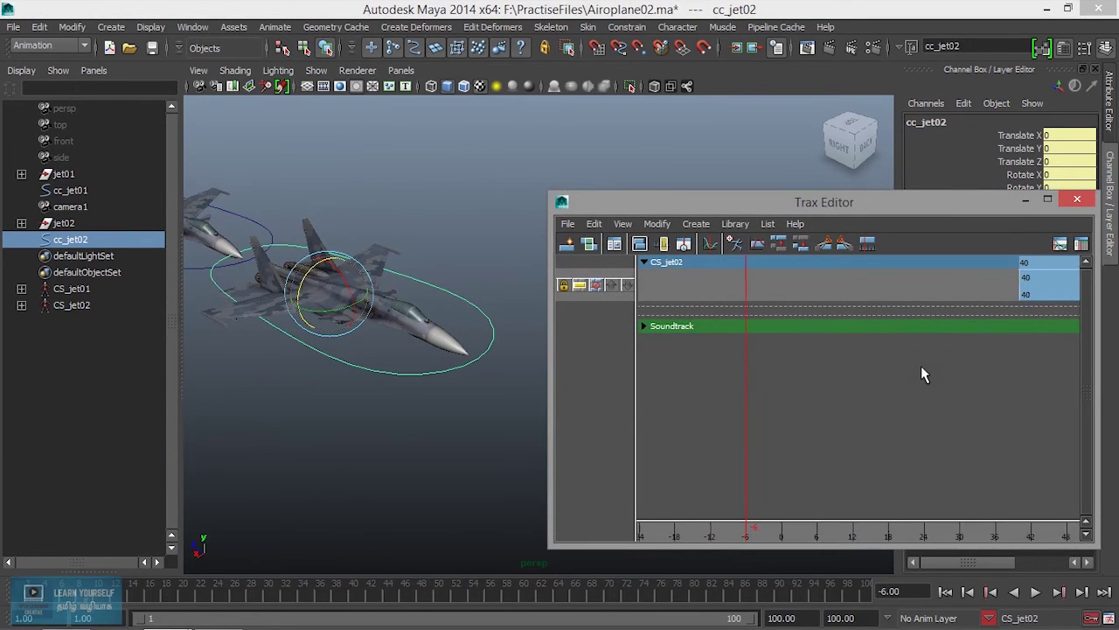
pyautogui.scroll(-1, 920, 365)
pyautogui.scroll(-1, 919, 356)
pyautogui.scroll(-1, 919, 355)
pyautogui.moveTo(919, 355)
pyautogui.keyDown('alt'); pyautogui.mouseDown(button='middle')
pyautogui.moveTo(832, 373)
pyautogui.moveTo(786, 401)
pyautogui.mouseUp(button='middle'); pyautogui.keyUp('alt')
pyautogui.scroll(1, 793, 387)
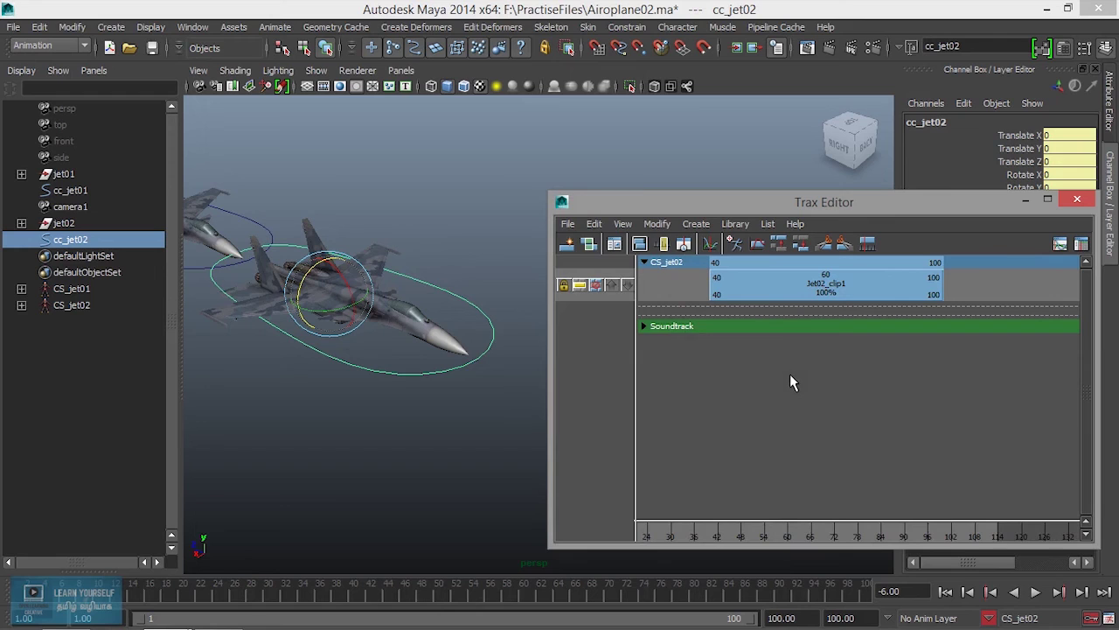
# Select Jet02_clip1 for export and set the current time to frame 40
pyautogui.click(567, 224)
pyautogui.click(866, 293)
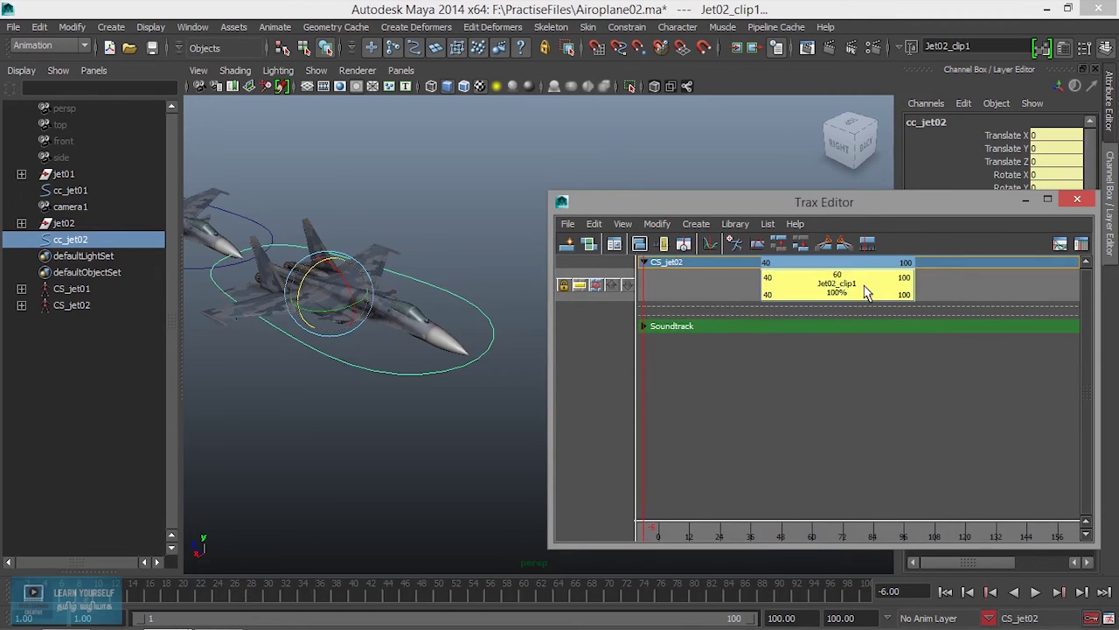
pyautogui.click(568, 226)
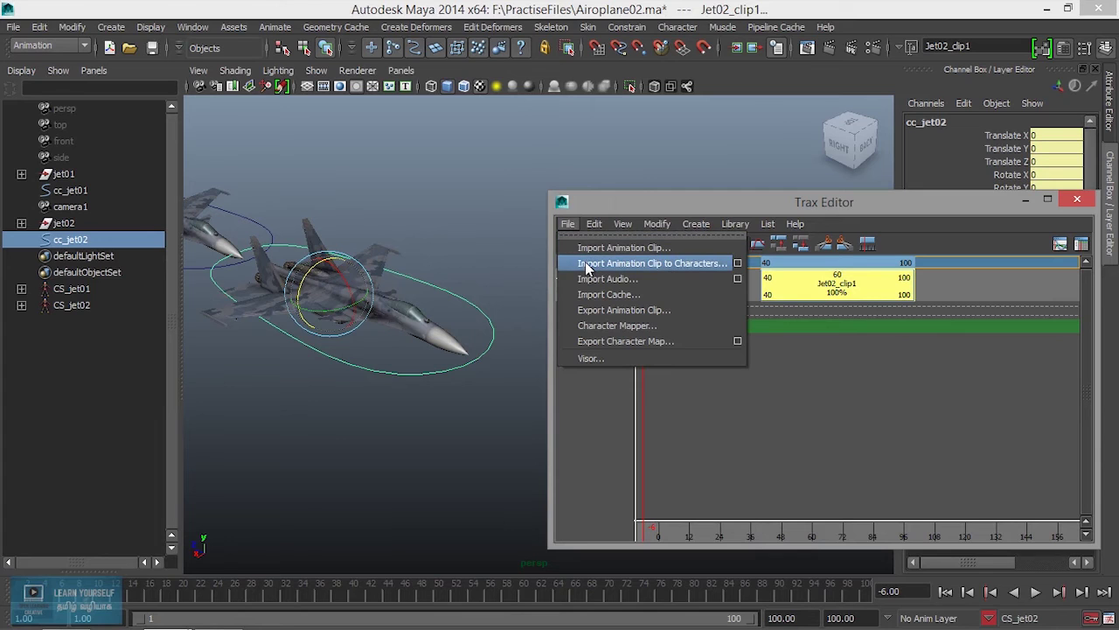
pyautogui.click(587, 263)
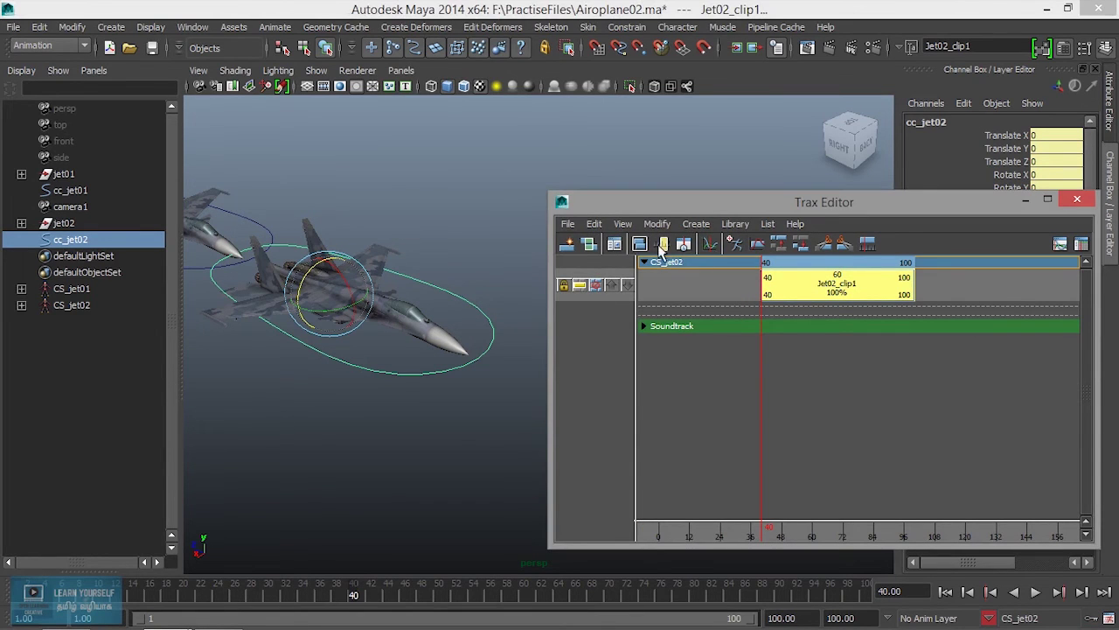
# Export Jet02_clip1 to F:\PractiseFiles as Jet2_Clip2, then close the Trax Editor
pyautogui.click(568, 224)
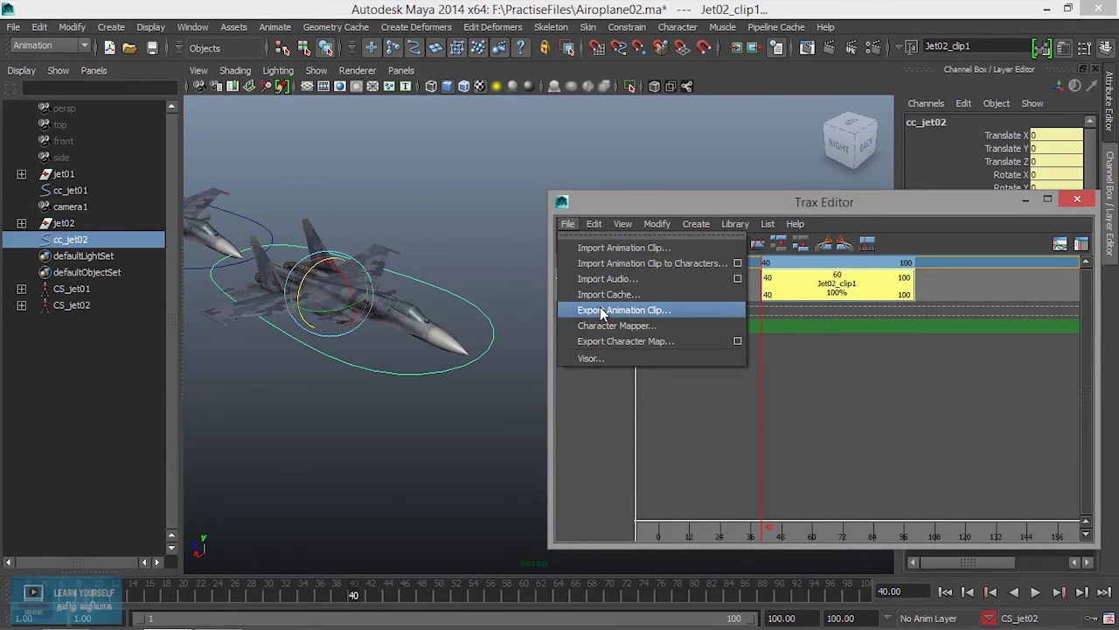
pyautogui.click(601, 311)
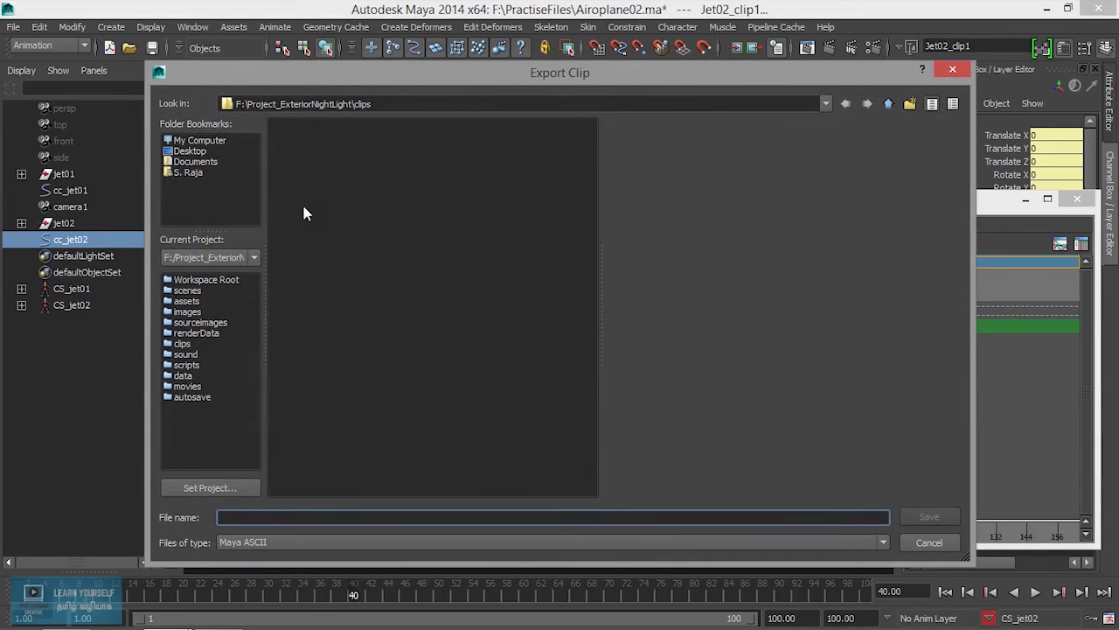
pyautogui.click(224, 142)
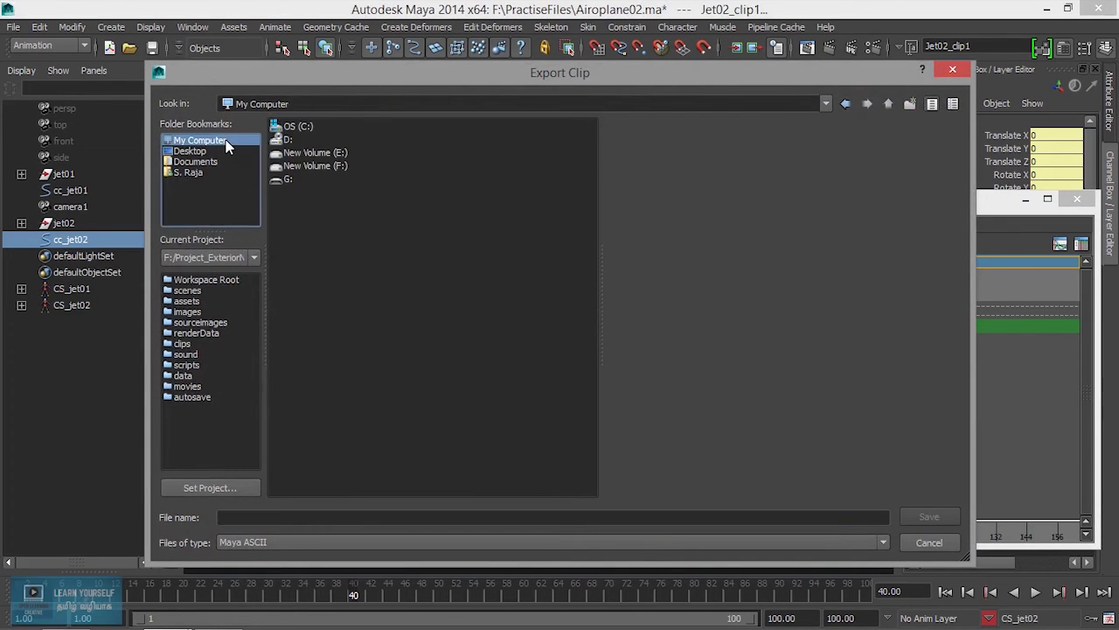
pyautogui.doubleClick(337, 166)
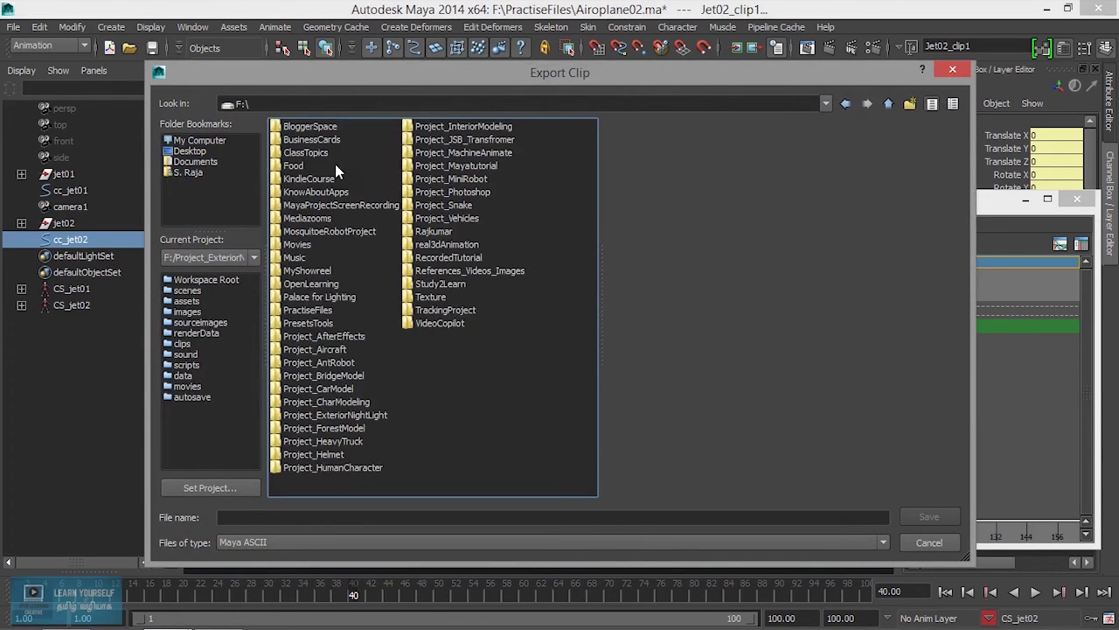
pyautogui.doubleClick(308, 310)
pyautogui.click(311, 519)
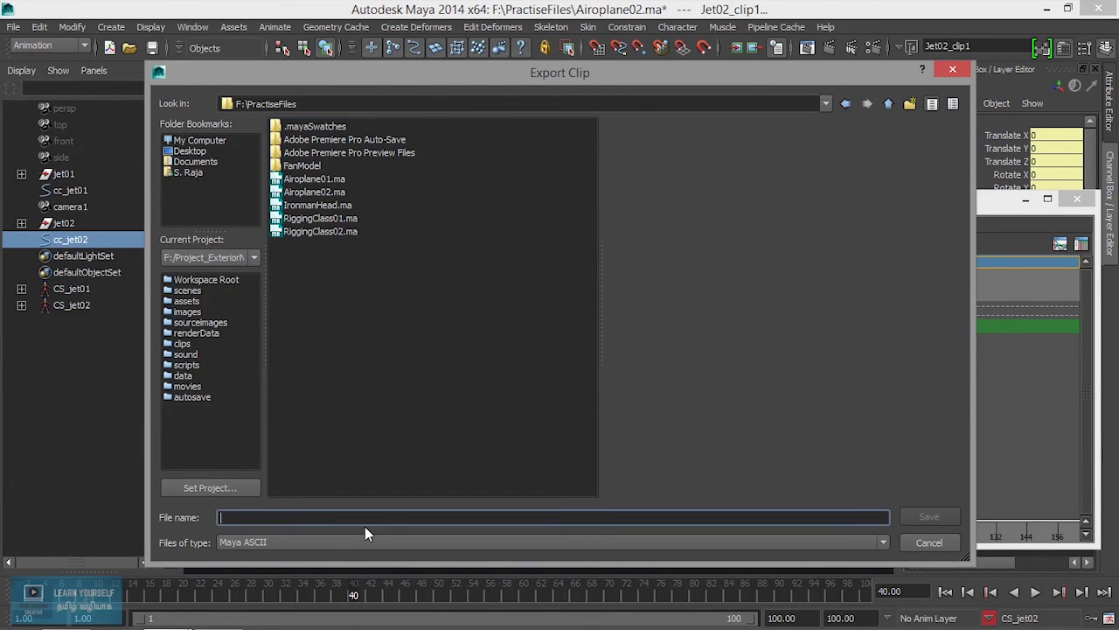
pyautogui.write('Jet2_Clip2')
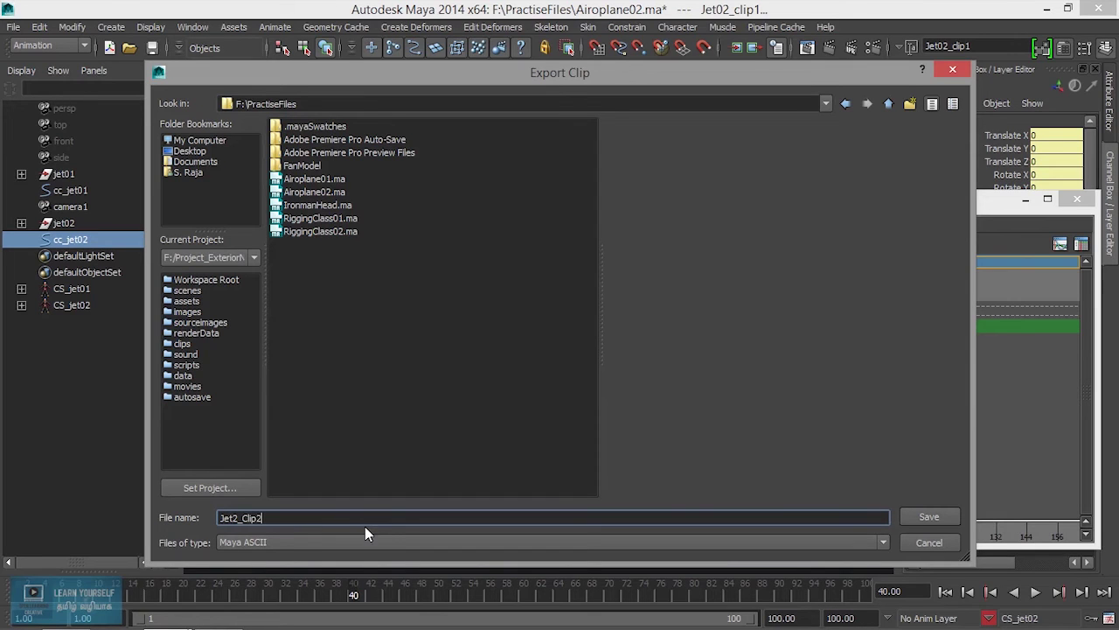
pyautogui.click(930, 517)
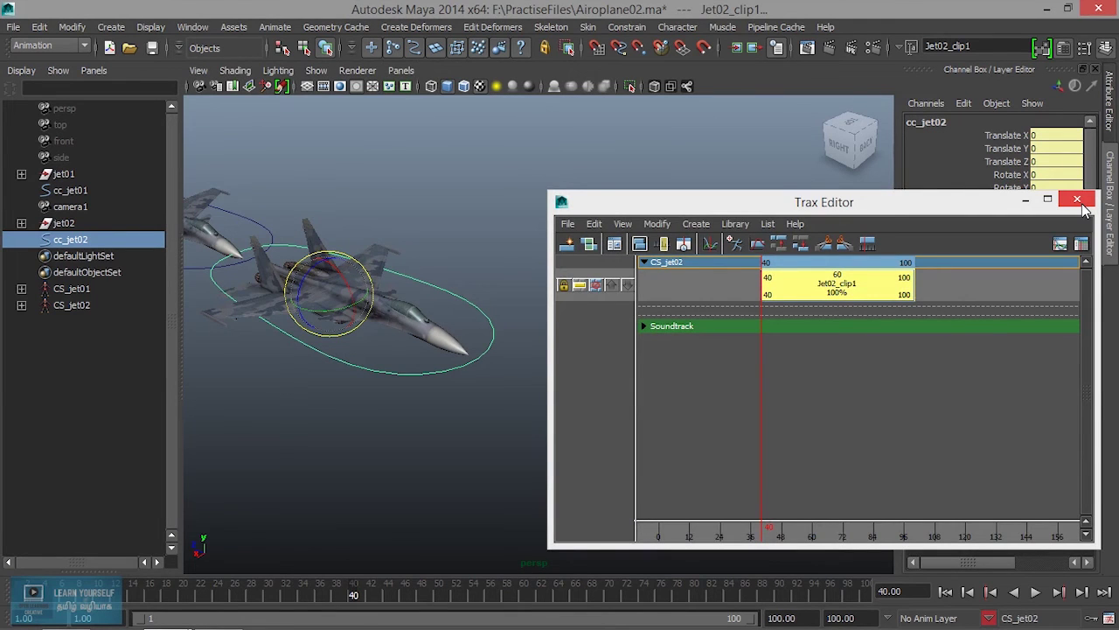
pyautogui.click(1077, 200)
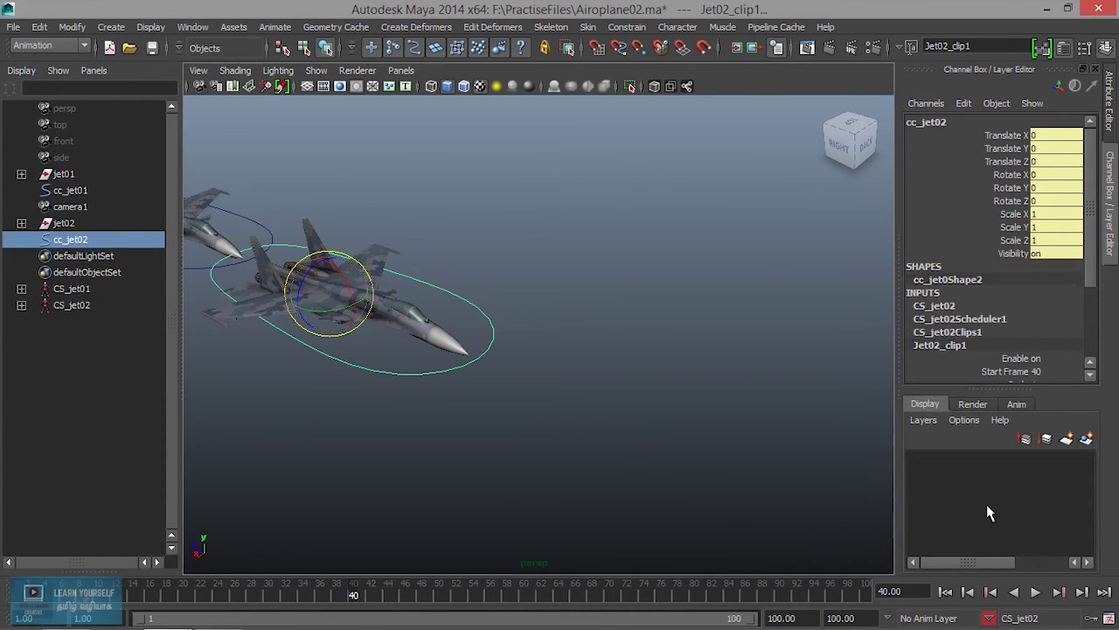
# Make CS_jet01 the current character set, return to frame 1, and select cc_jet01
pyautogui.click(989, 617)
pyautogui.click(1031, 591)
pyautogui.moveTo(317, 598); pyautogui.dragTo(11, 595)
pyautogui.click(269, 238)
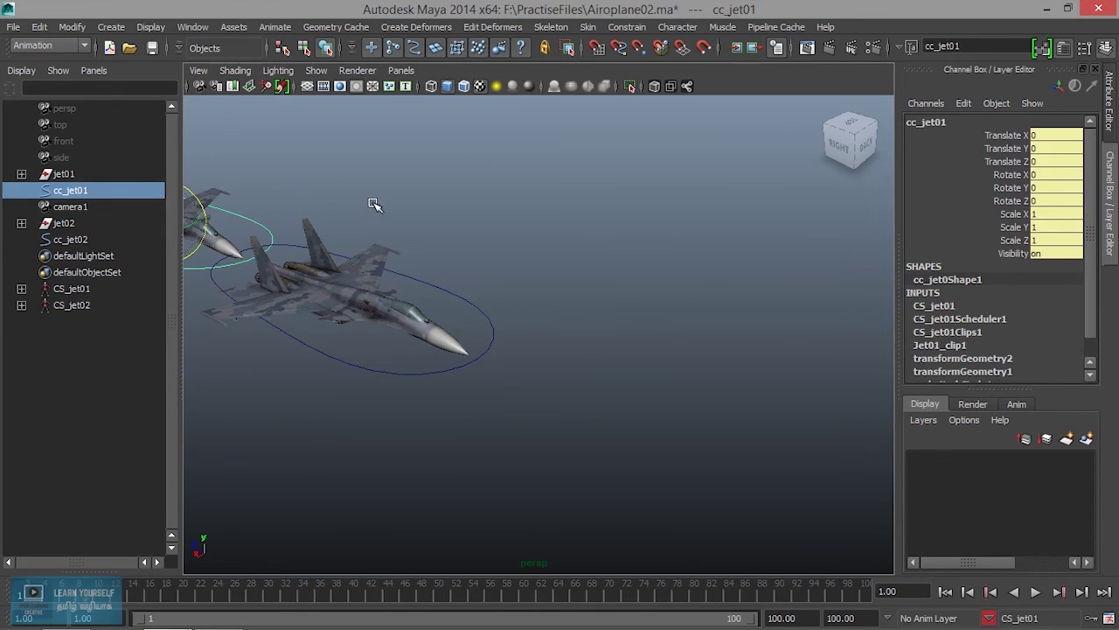
# Reopen the Trax Editor and move the current time to frame 39
pyautogui.click(192, 26)
pyautogui.moveTo(228, 67)
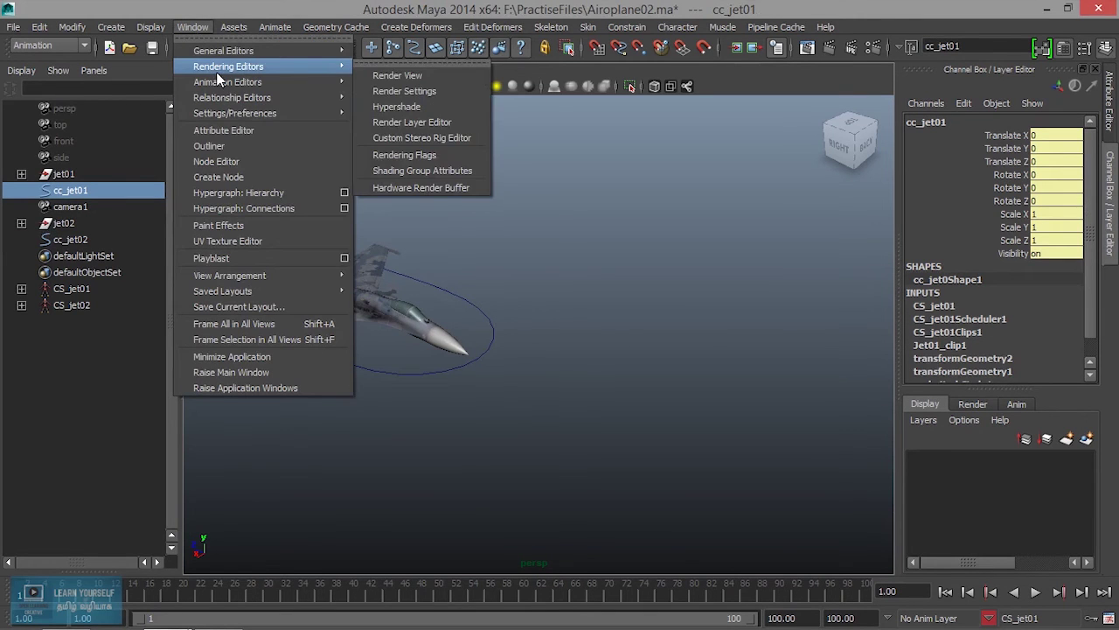
pyautogui.click(394, 106)
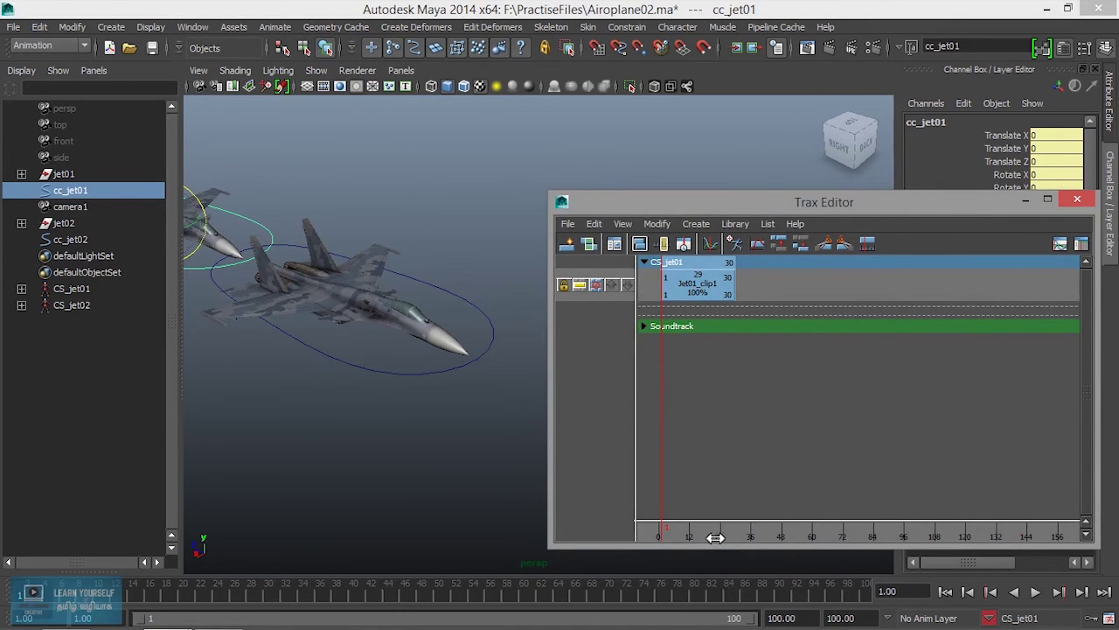
pyautogui.moveTo(696, 530); pyautogui.dragTo(758, 529)
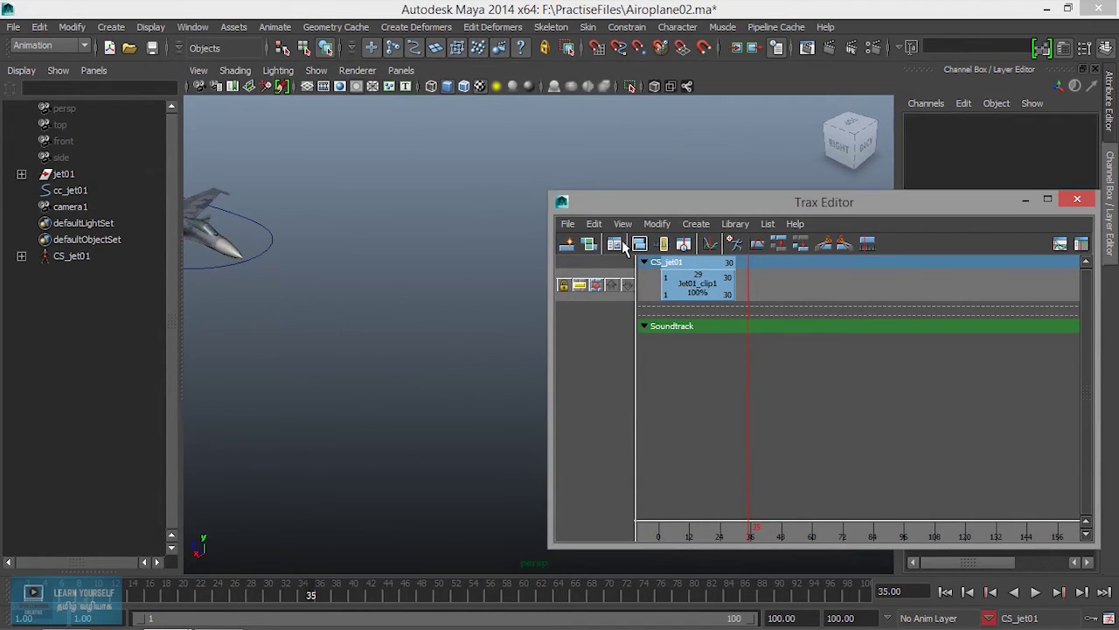
# Import Jet2_Clip2.ma from F:\PractiseFiles onto the CS_jet01 track
pyautogui.click(569, 224)
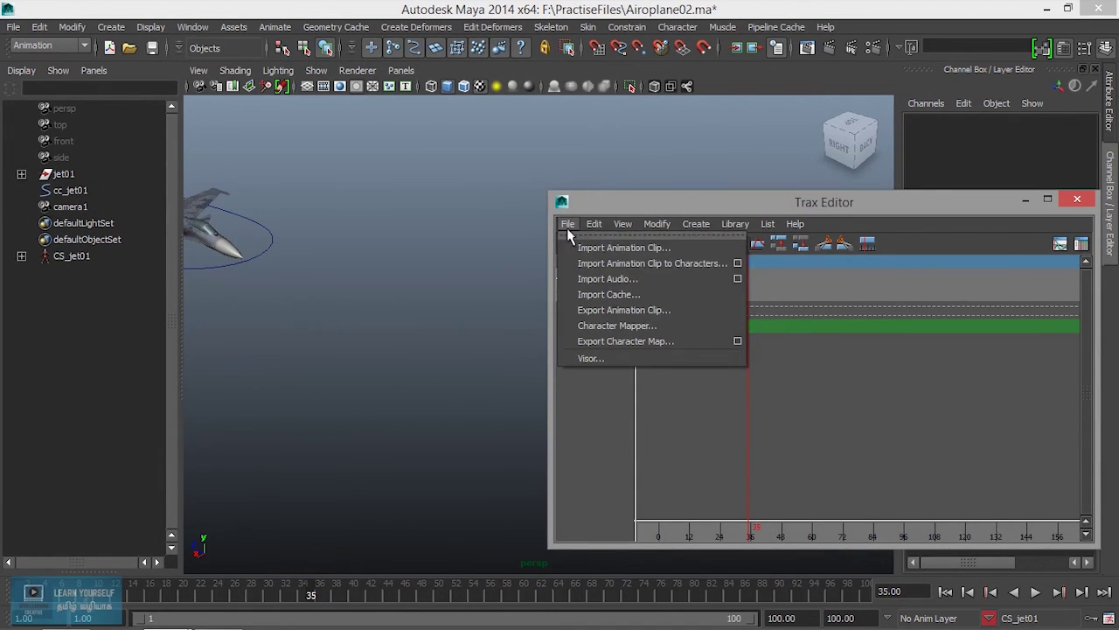
pyautogui.click(683, 264)
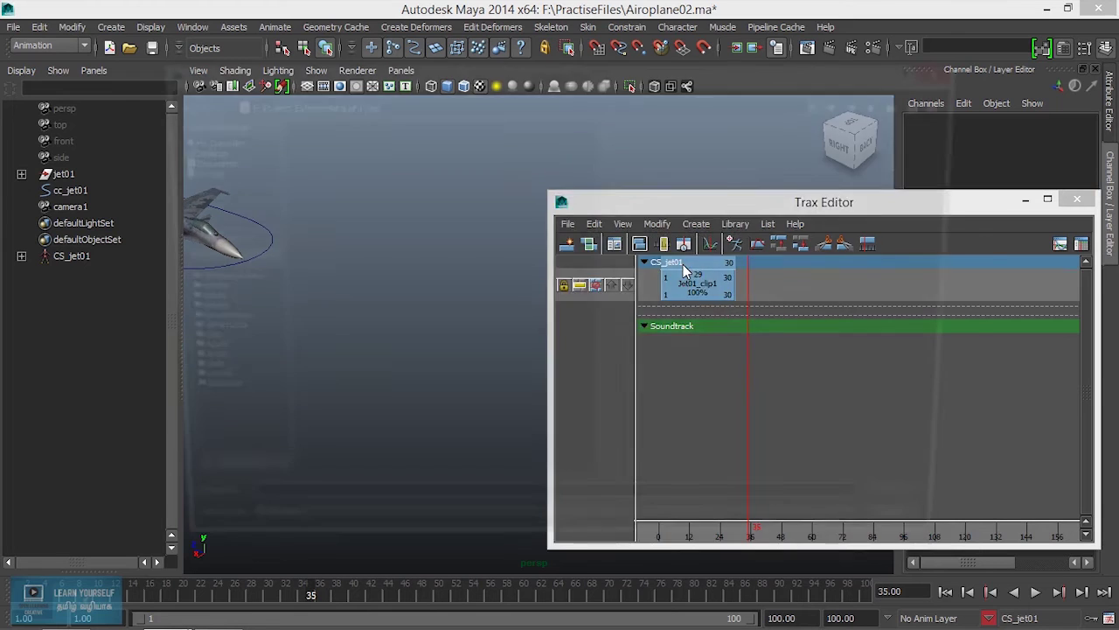
pyautogui.click(217, 144)
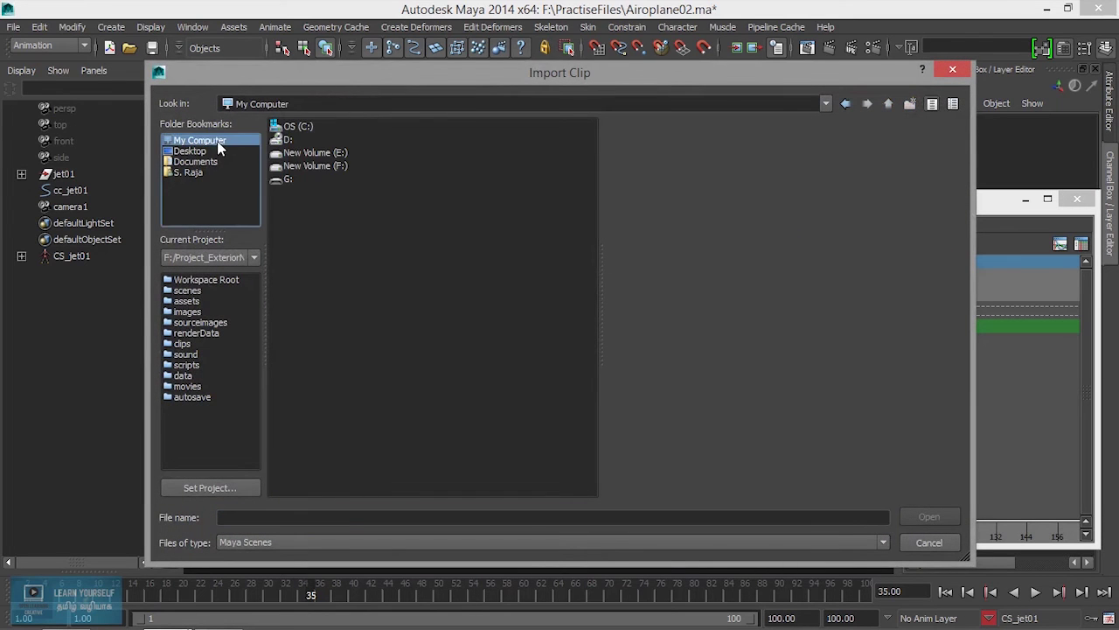
pyautogui.doubleClick(328, 169)
pyautogui.doubleClick(319, 311)
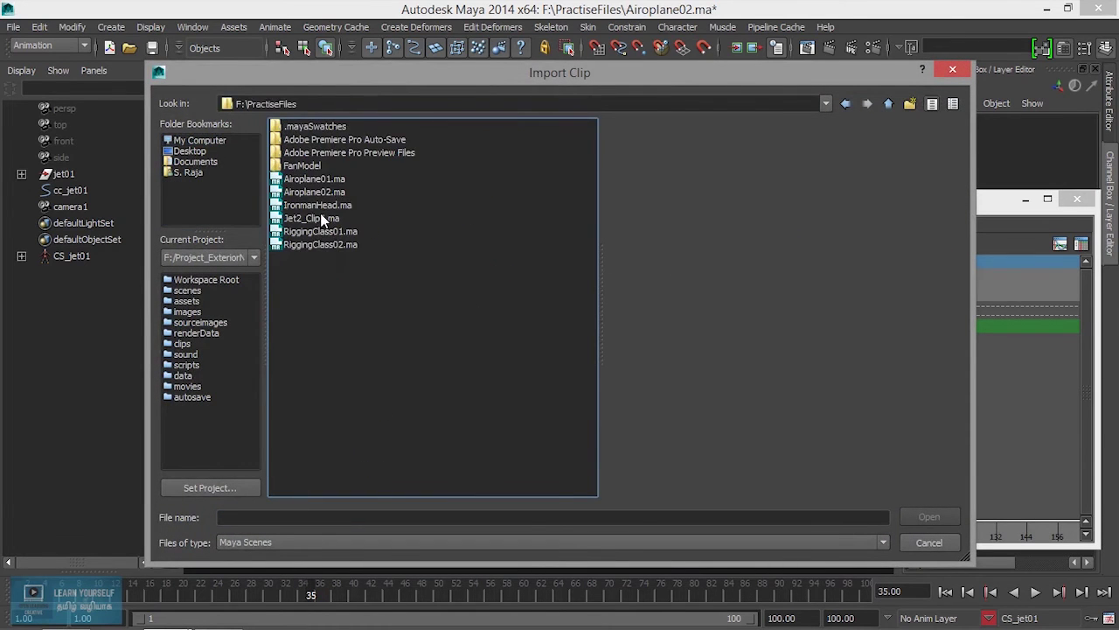
pyautogui.click(323, 220)
pyautogui.click(930, 518)
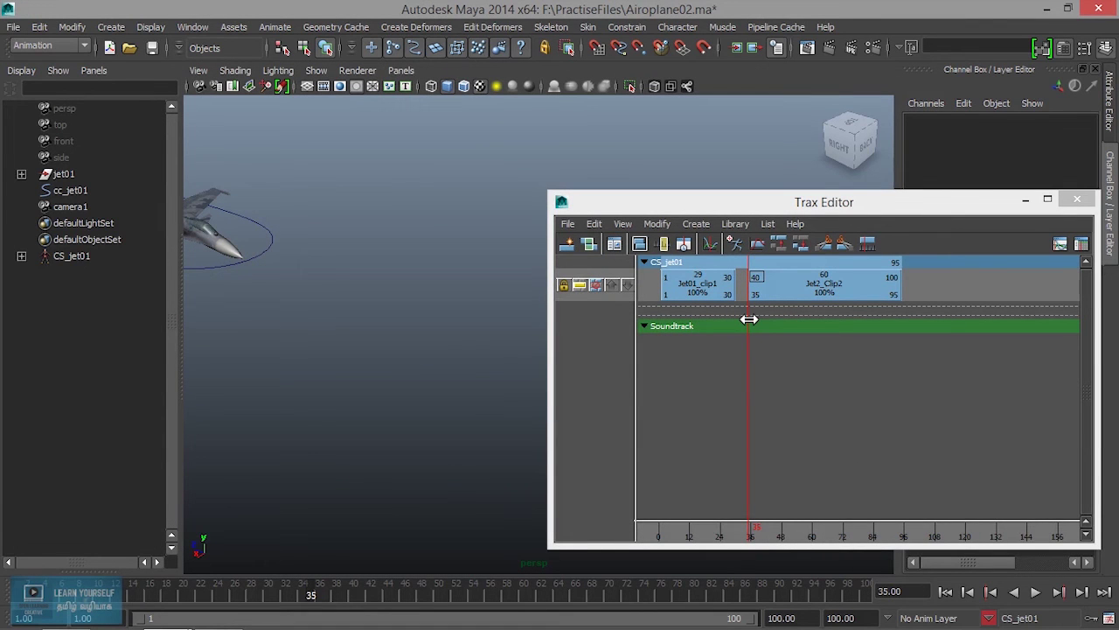
# Nudge Jet2_Clip2 one frame earlier and scrub the animation to frame 40 to preview
pyautogui.click(796, 289)
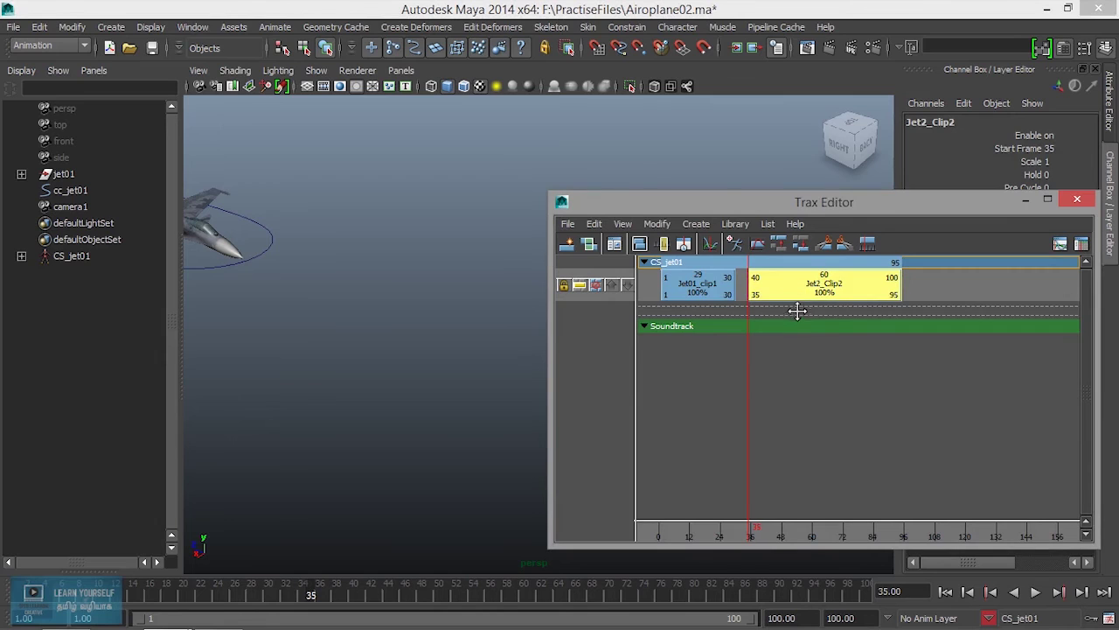
pyautogui.moveTo(797, 313)
pyautogui.mouseDown()
pyautogui.moveTo(793, 298)
pyautogui.moveTo(793, 331)
pyautogui.mouseUp()
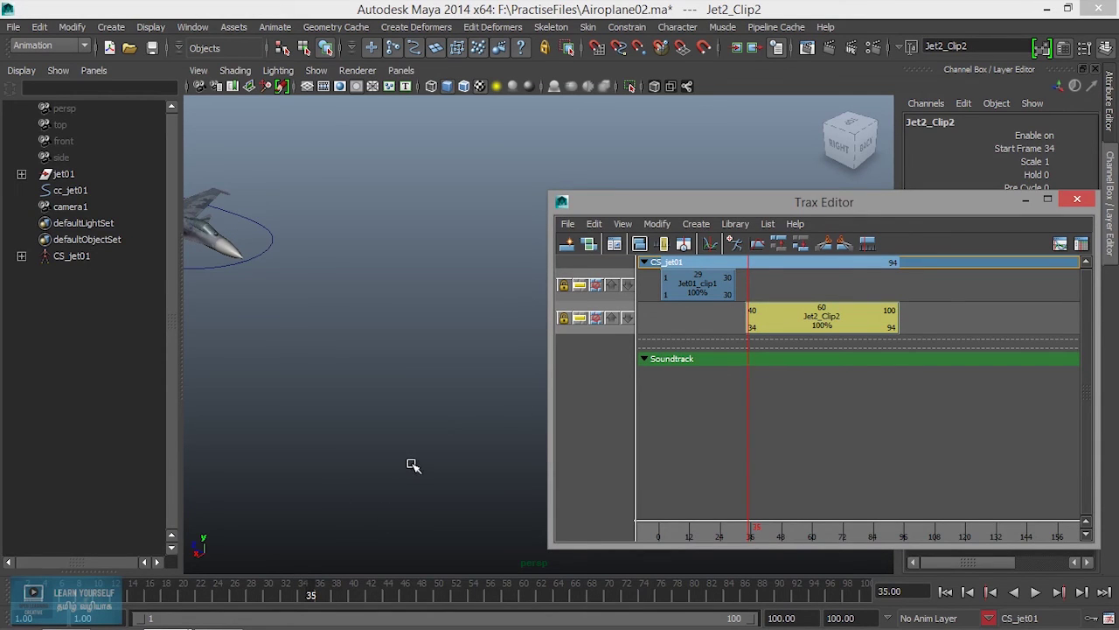
pyautogui.keyDown('alt'); pyautogui.moveTo(414, 465); pyautogui.dragTo(341, 564, button='middle'); pyautogui.keyUp('alt')
pyautogui.moveTo(341, 586)
pyautogui.mouseDown()
pyautogui.moveTo(236, 586)
pyautogui.moveTo(415, 577)
pyautogui.mouseUp()
pyautogui.moveTo(346, 581); pyautogui.dragTo(353, 581)
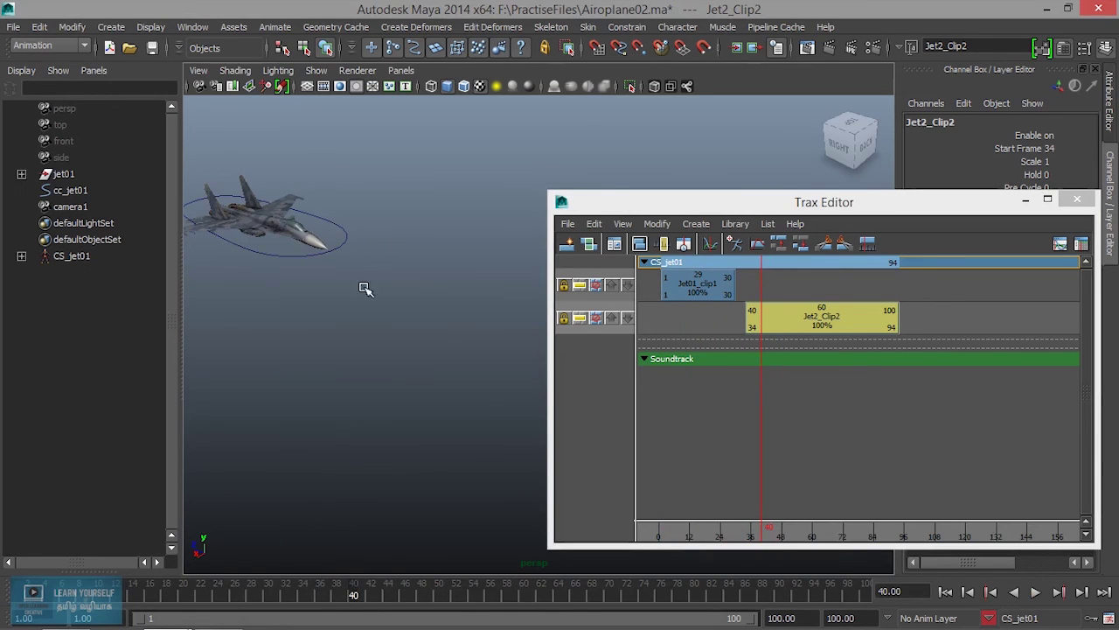
# Undo twice to return Jet2_Clip2 to the first track and restore jet02
pyautogui.click(419, 301)
pyautogui.hotkey('ctrl', 'z')
pyautogui.hotkey('ctrl', 'z')
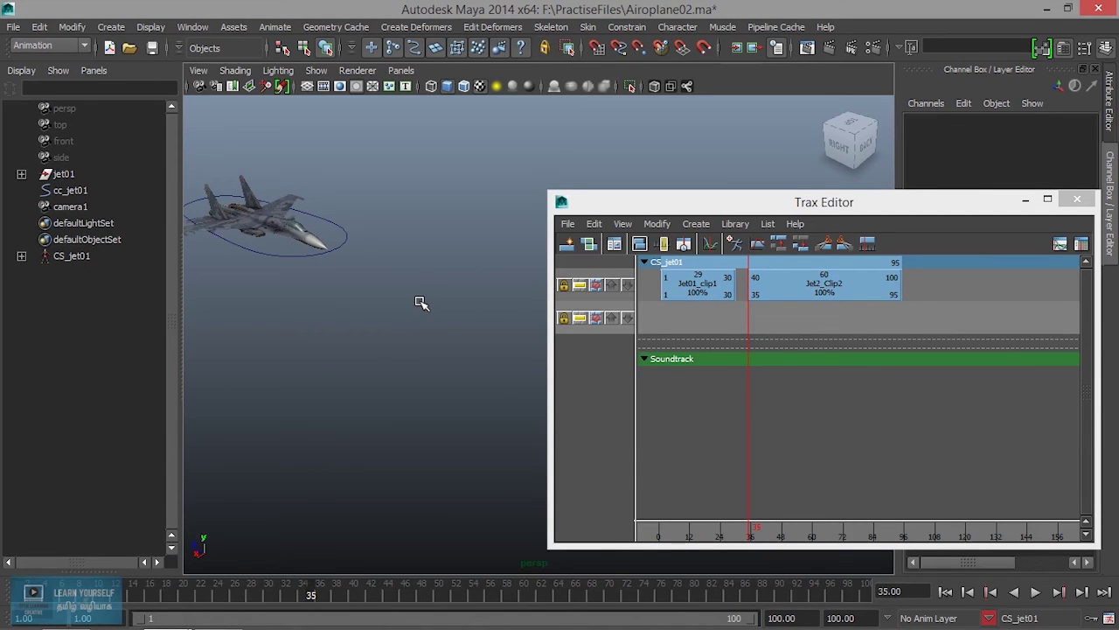
pyautogui.hotkey('ctrl', 'z')
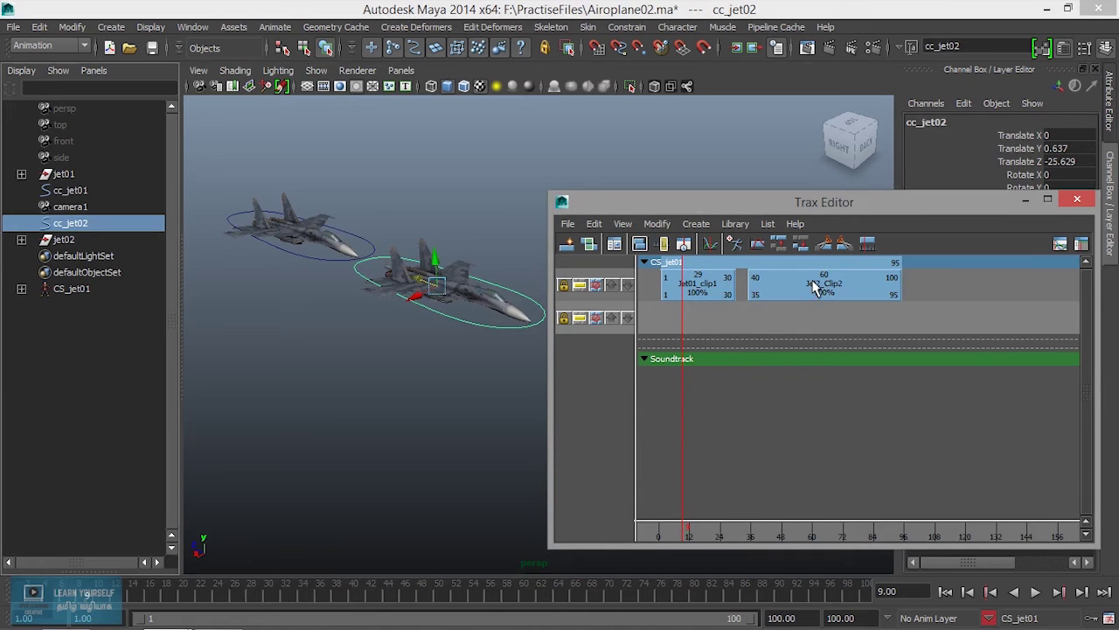
# Move Jet2_Clip2 down onto the second track and delete the selected jet02
pyautogui.moveTo(816, 289); pyautogui.dragTo(808, 308)
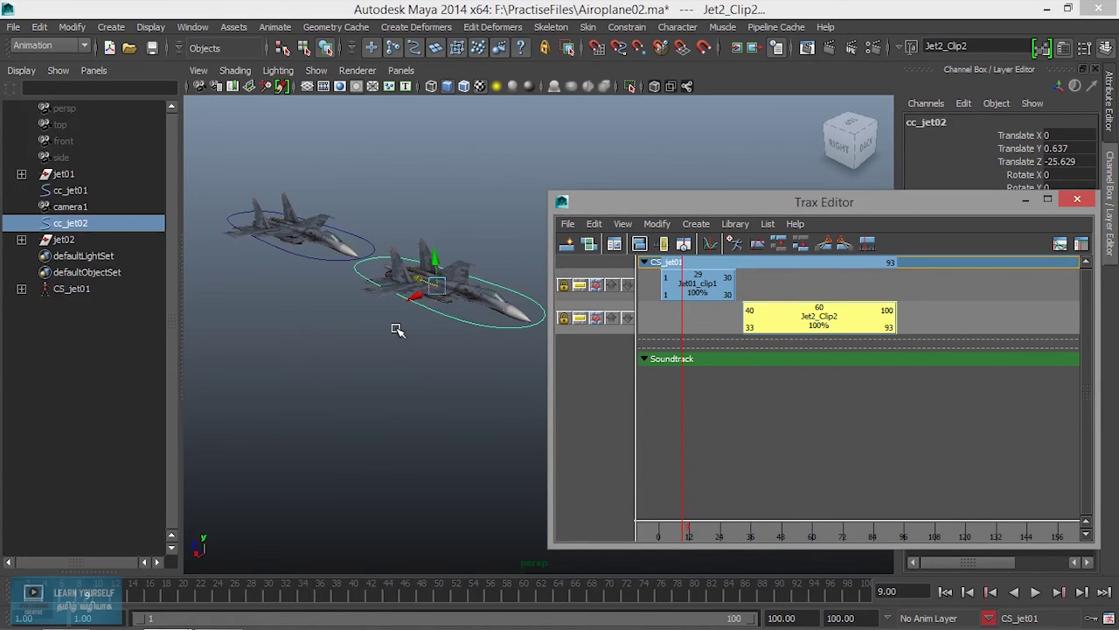
pyautogui.keyDown('ctrl'); pyautogui.click(63, 240); pyautogui.keyUp('ctrl')
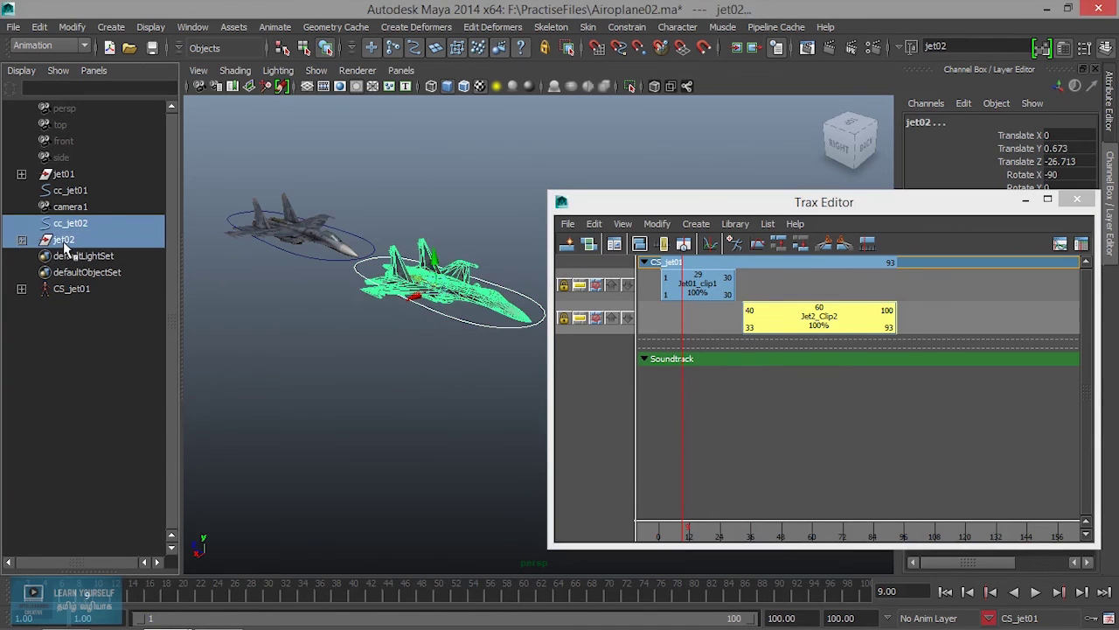
pyautogui.press('Delete')
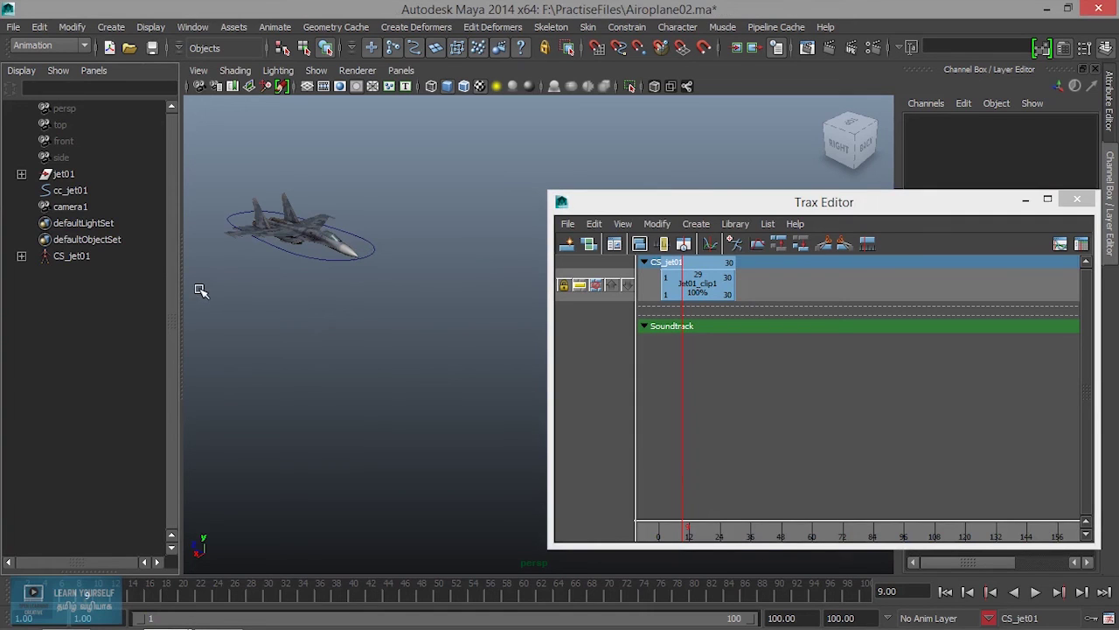
# Select cc_jet02 and jet02 in the Outliner, delete them, and return to frame 1
pyautogui.click(722, 291)
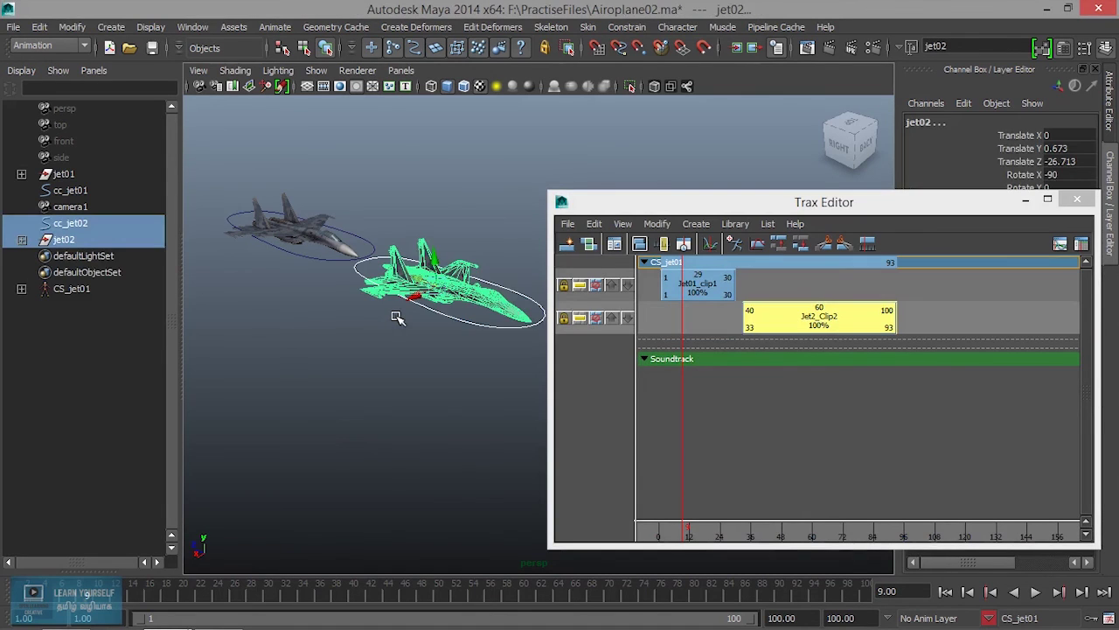
pyautogui.click(743, 452)
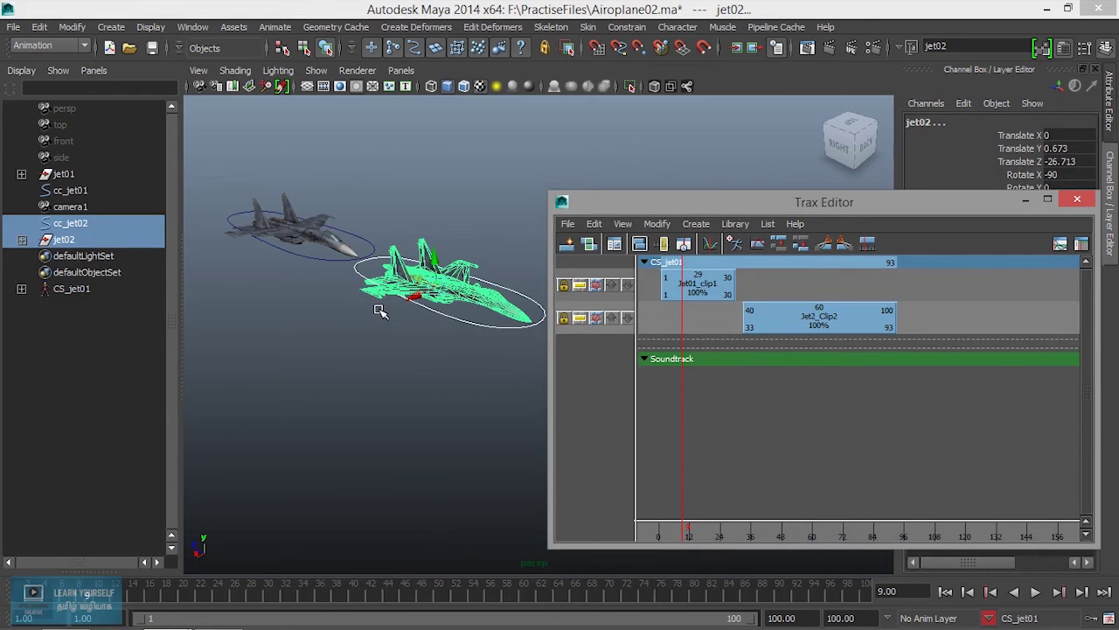
pyautogui.click(73, 226)
pyautogui.keyDown('ctrl'); pyautogui.click(75, 241); pyautogui.keyUp('ctrl')
pyautogui.press('Delete')
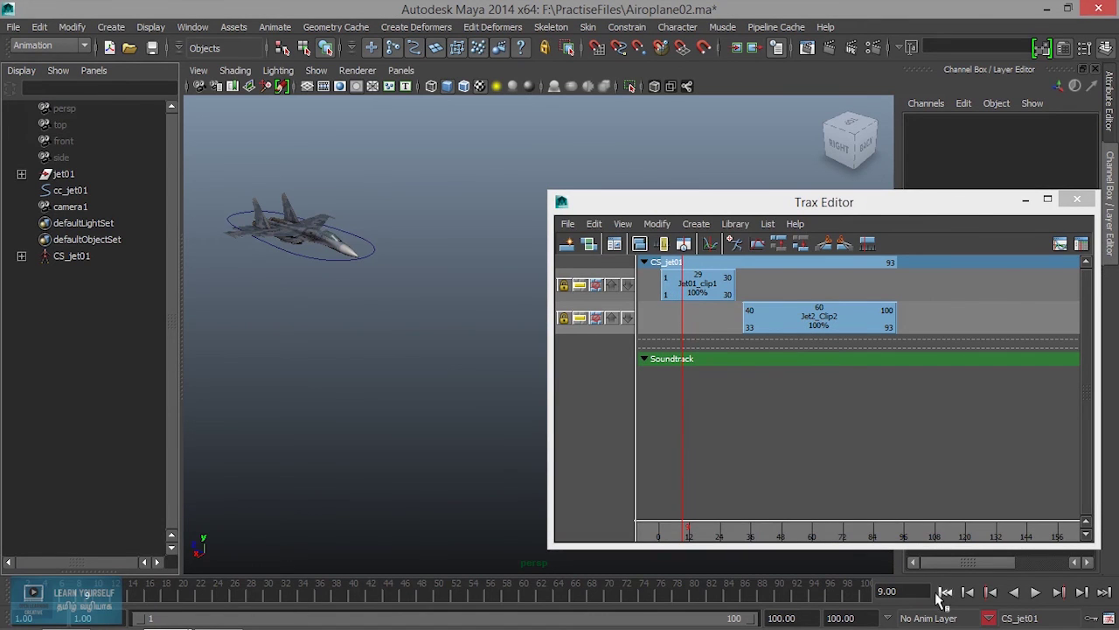
pyautogui.click(948, 592)
# Play the animation and trial-slide Jet2_Clip2 later to start at frame 52
pyautogui.click(1035, 592)
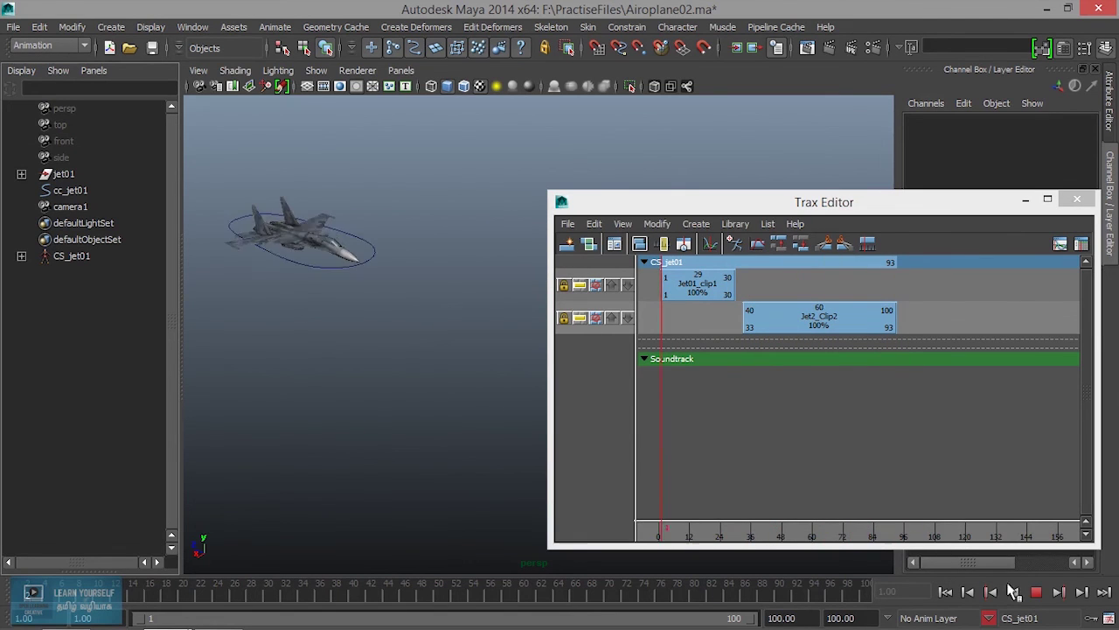
pyautogui.click(1036, 592)
pyautogui.moveTo(812, 322); pyautogui.dragTo(859, 321)
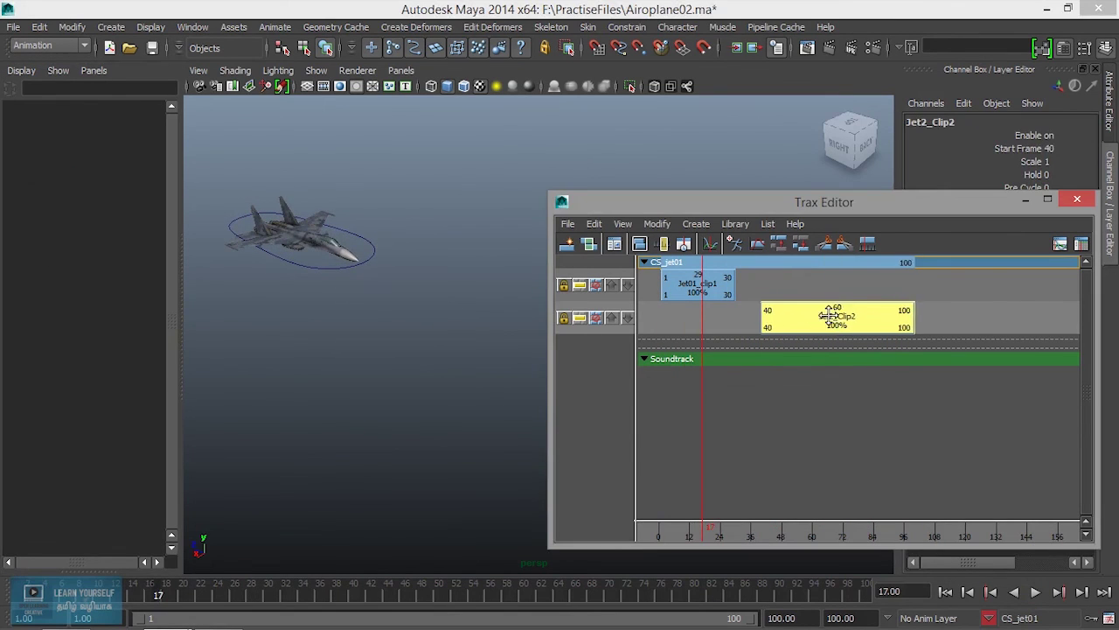
pyautogui.moveTo(745, 205); pyautogui.dragTo(833, 212)
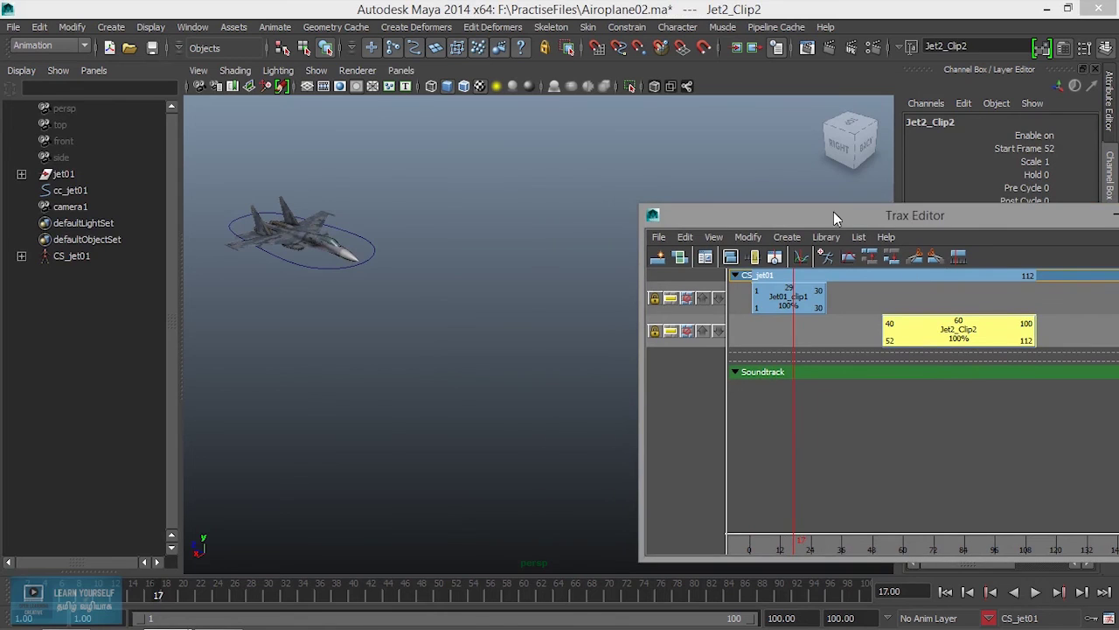
pyautogui.keyDown('alt'); pyautogui.moveTo(428, 275); pyautogui.dragTo(434, 268); pyautogui.keyUp('alt')
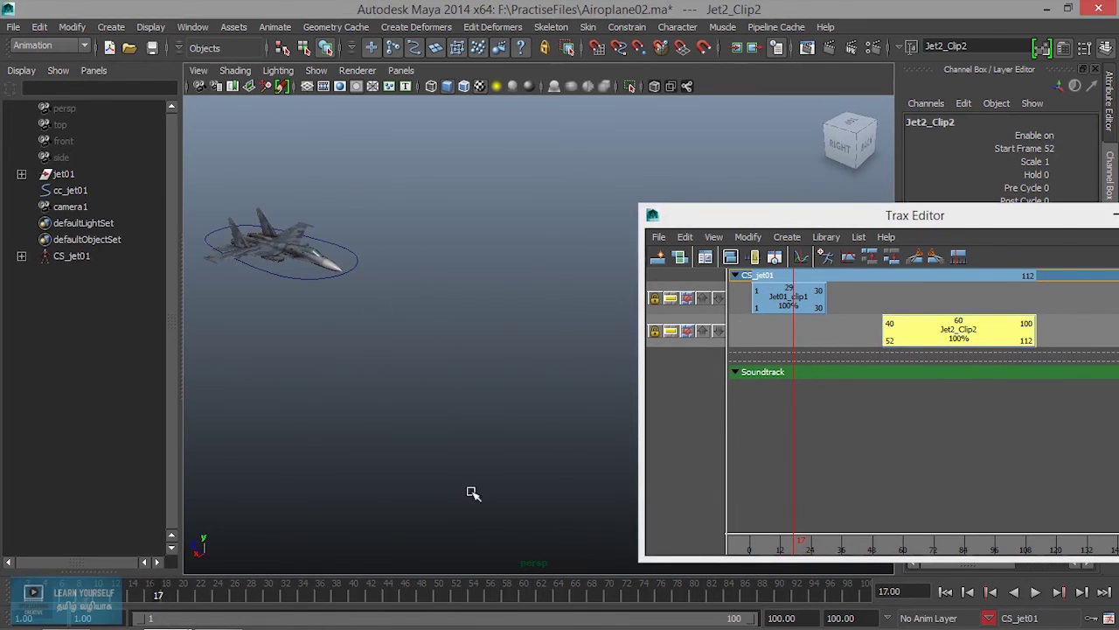
# Replay, then move Jet2_Clip2 to start at frame 47 and select both clips
pyautogui.click(1034, 595)
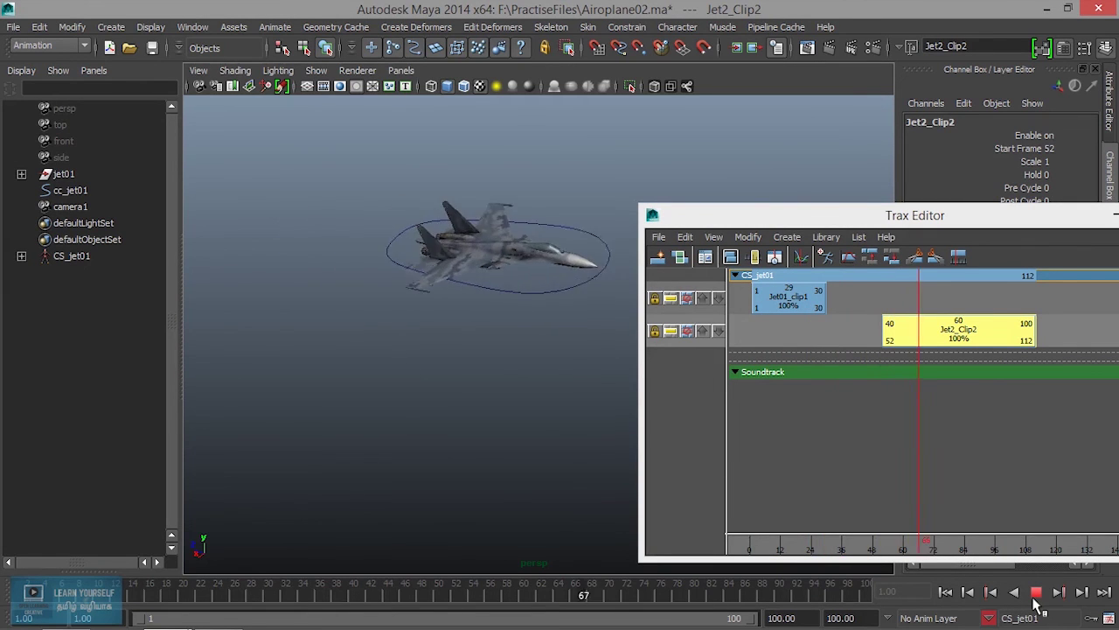
pyautogui.click(1036, 594)
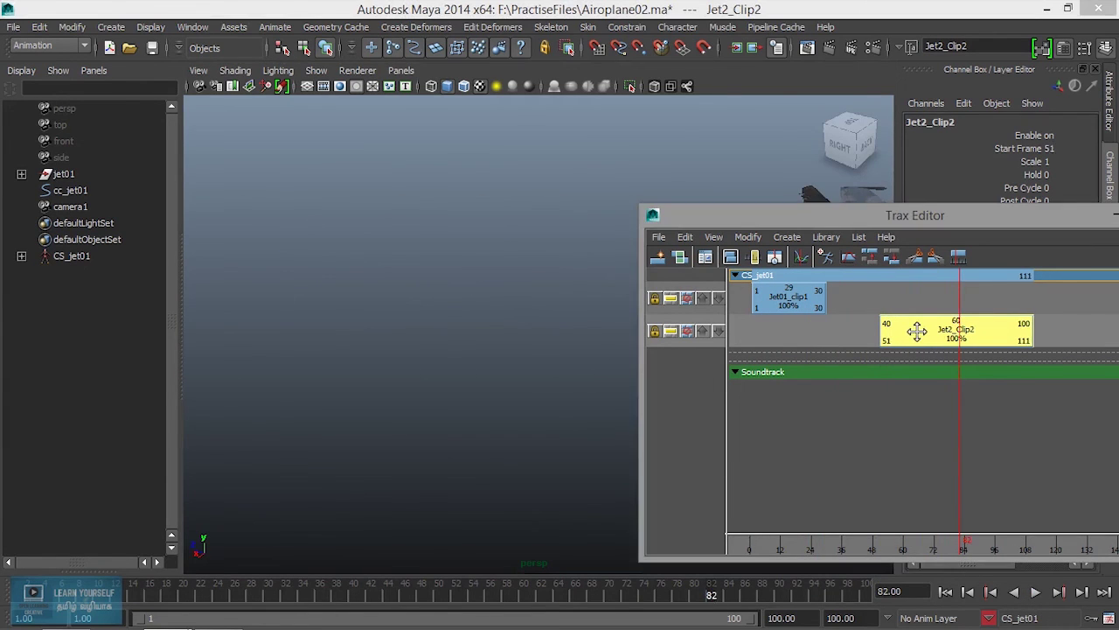
pyautogui.moveTo(889, 330); pyautogui.dragTo(876, 330)
pyautogui.click(809, 301)
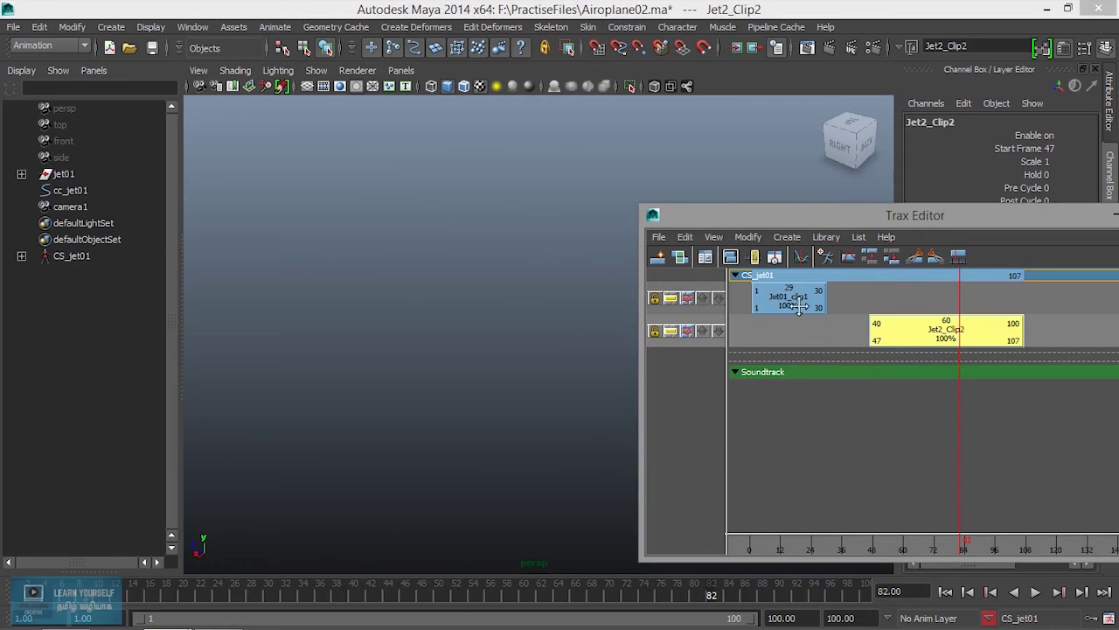
pyautogui.keyDown('shift'); pyautogui.click(917, 333); pyautogui.keyUp('shift')
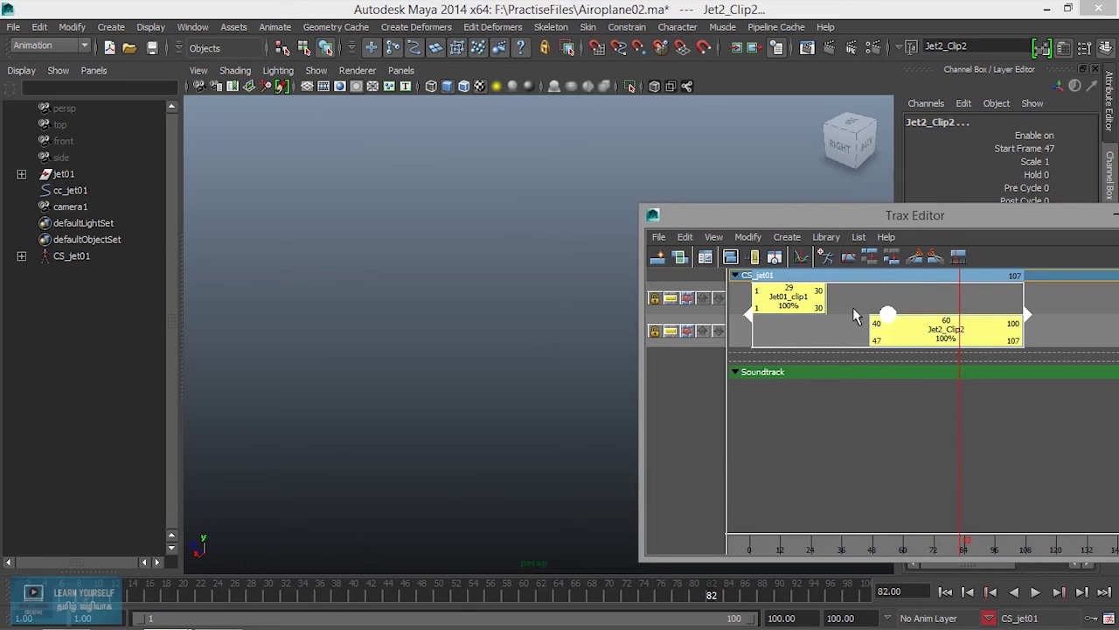
# Create a blend between Jet01_clip1 and Jet2_Clip2 using the Create > Blend options
pyautogui.click(787, 237)
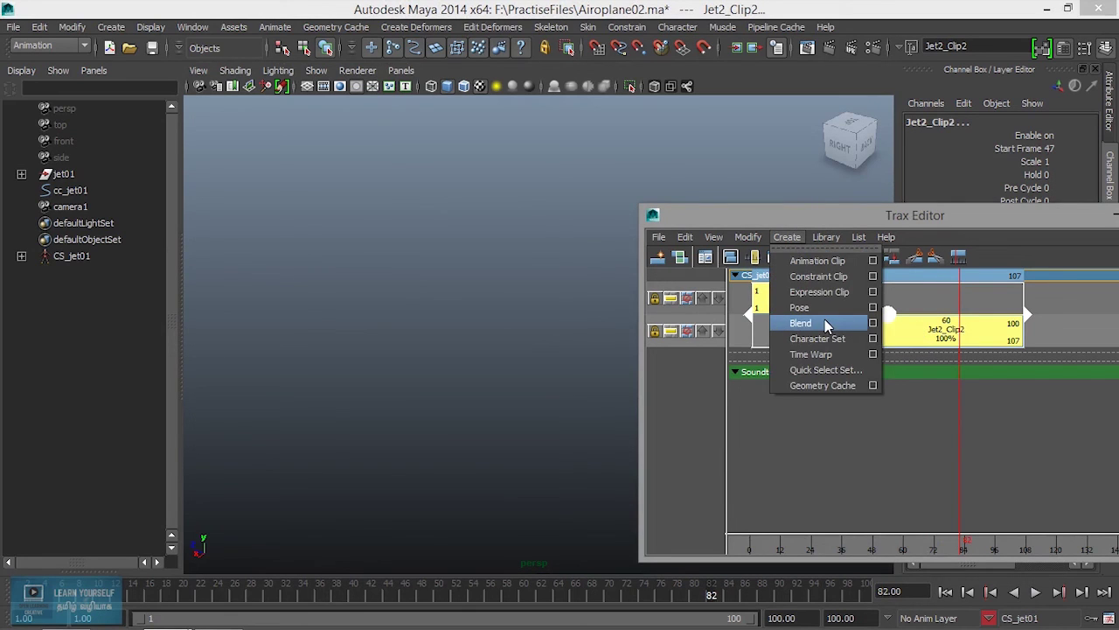
pyautogui.click(873, 323)
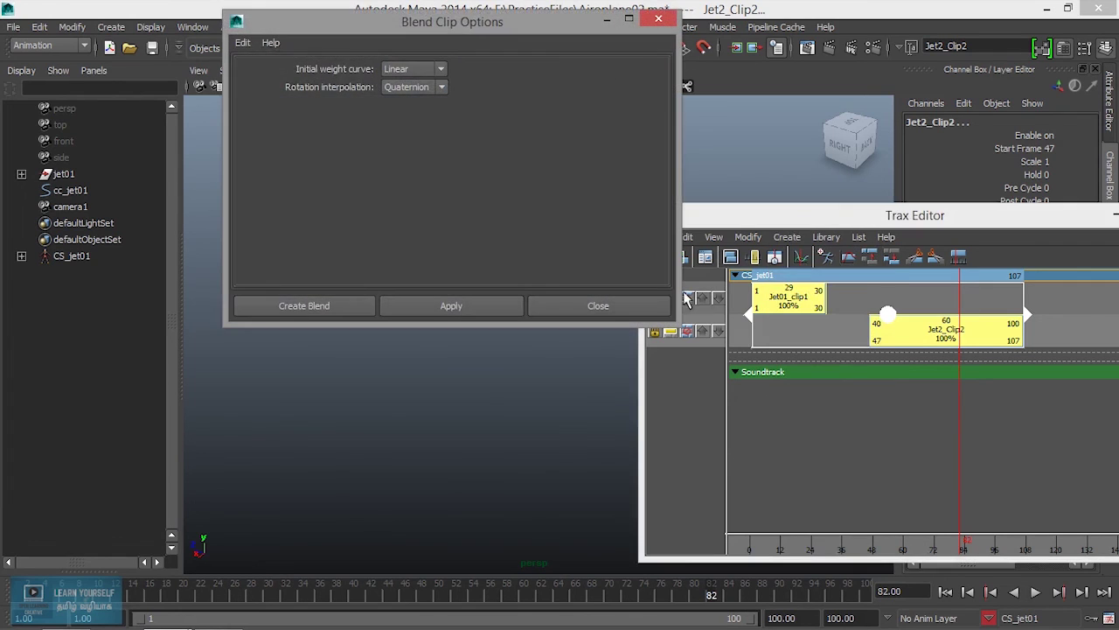
pyautogui.click(323, 308)
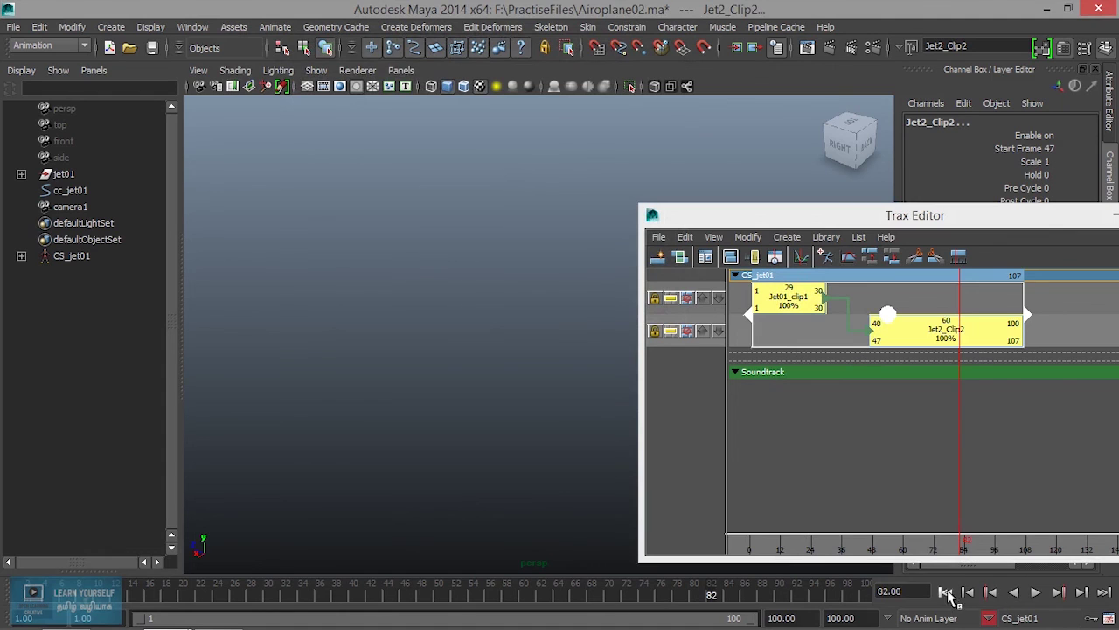
# Play the blended animation from the start and slide Jet2_Clip2 to start at frame 33
pyautogui.click(945, 592)
pyautogui.click(1035, 592)
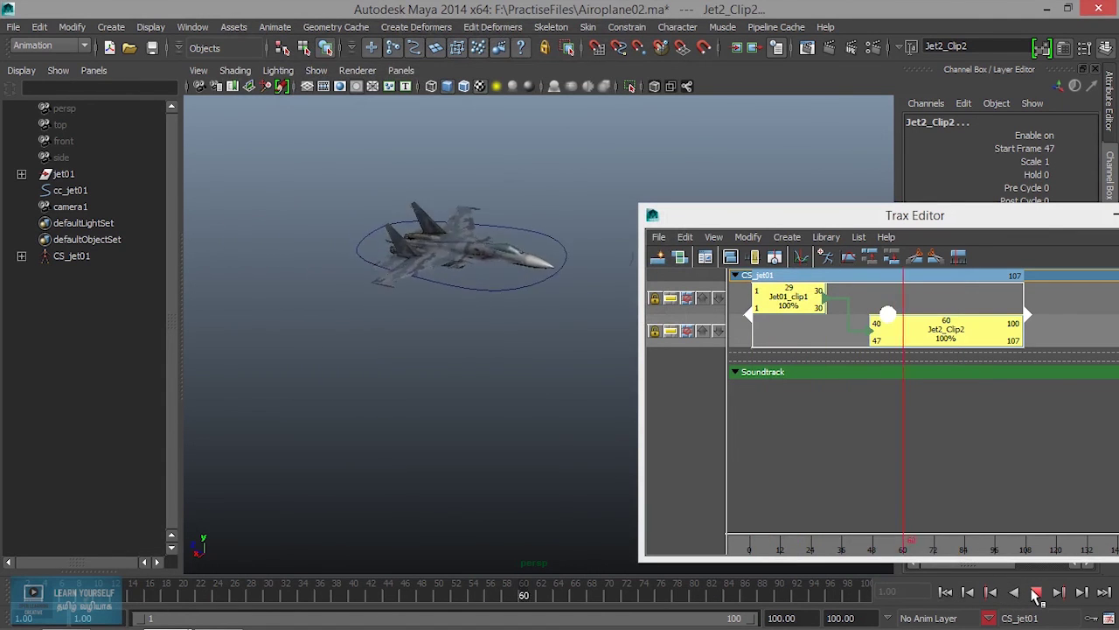
pyautogui.click(1035, 591)
pyautogui.moveTo(918, 336); pyautogui.dragTo(880, 327)
pyautogui.click(946, 592)
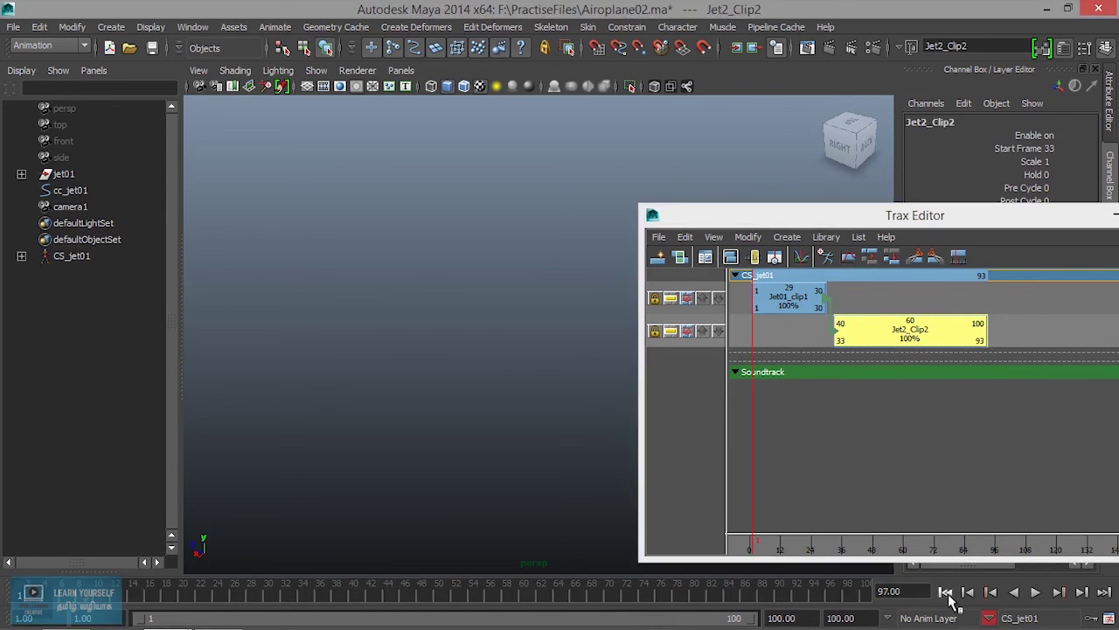
# Play the blended jet animation, then move the Trax Editor aside and close it
pyautogui.click(1035, 592)
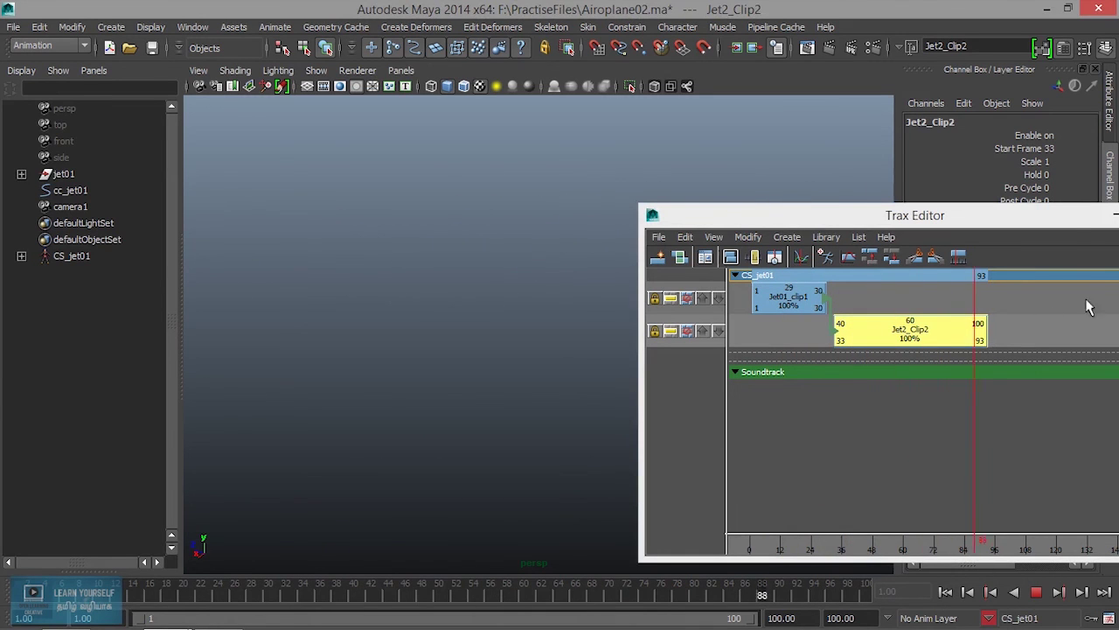
pyautogui.moveTo(1054, 215); pyautogui.dragTo(818, 213)
pyautogui.click(932, 216)
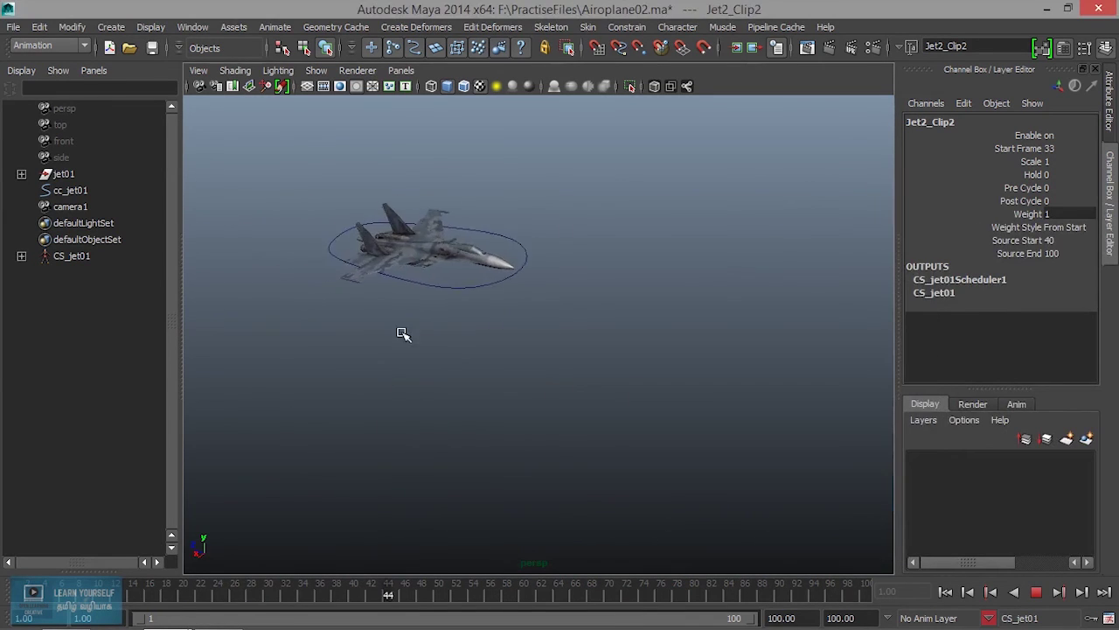